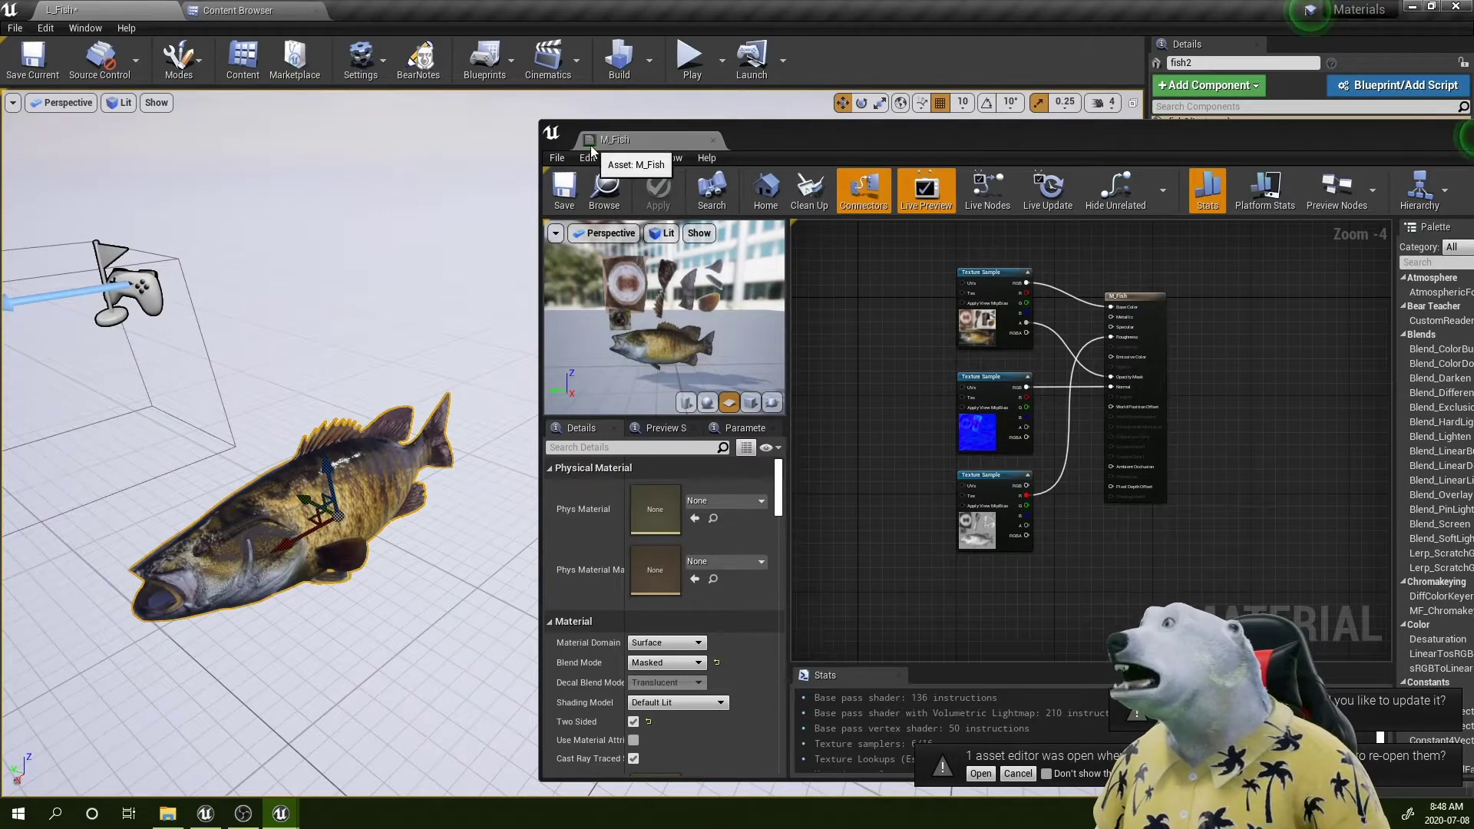
Step: Inspect each Texture Sample in M_Fish to confirm T_Fish_N (Normal) and T_Fish_R (Color)
{"action": "right_click_drag", "start_coordinate": [919, 388], "coordinate": [874, 370]}
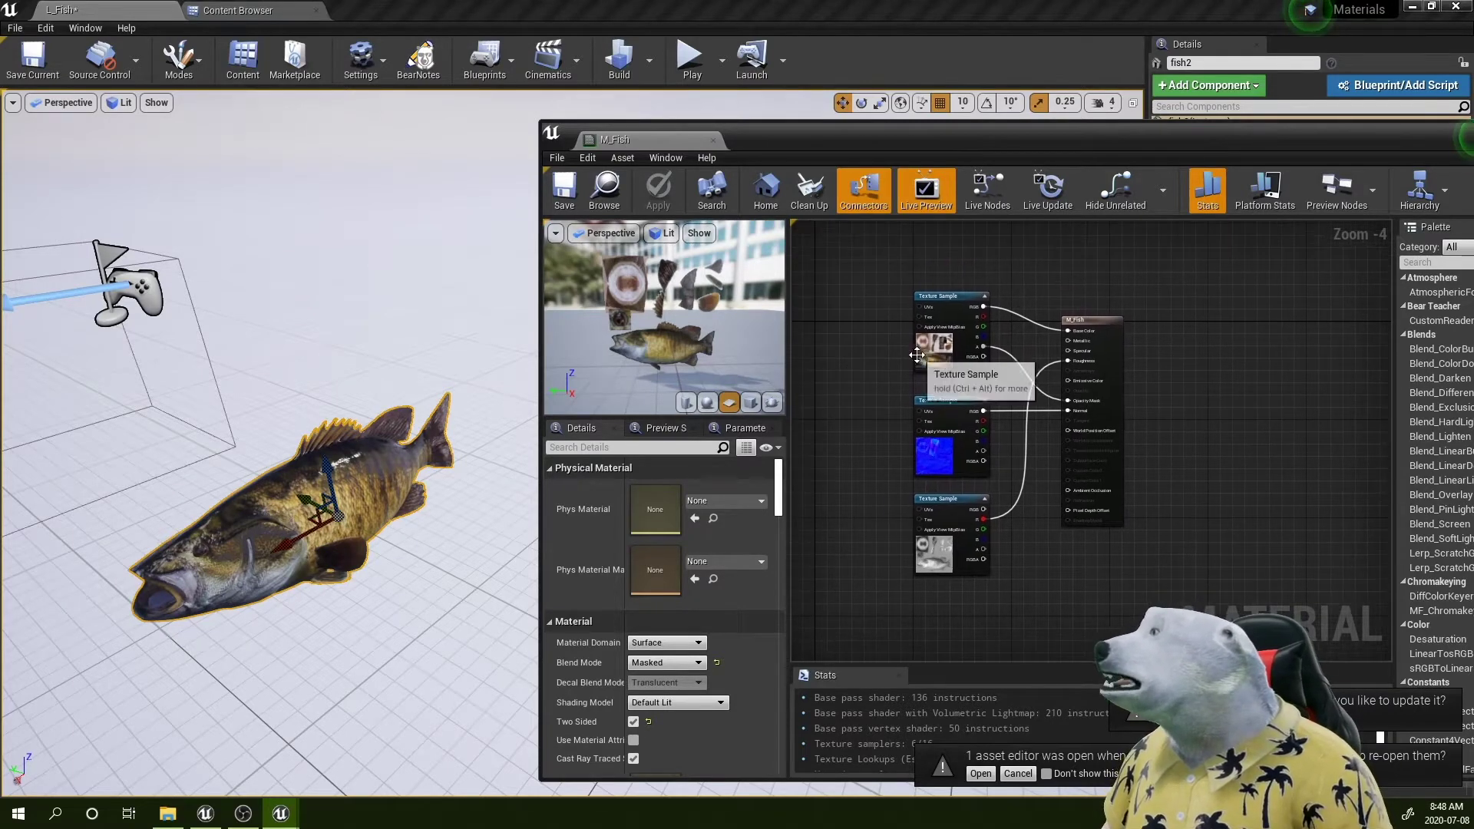
{"action": "left_click", "coordinate": [921, 351]}
{"action": "right_click_drag", "start_coordinate": [854, 442], "coordinate": [858, 386]}
{"action": "left_click", "coordinate": [940, 399]}
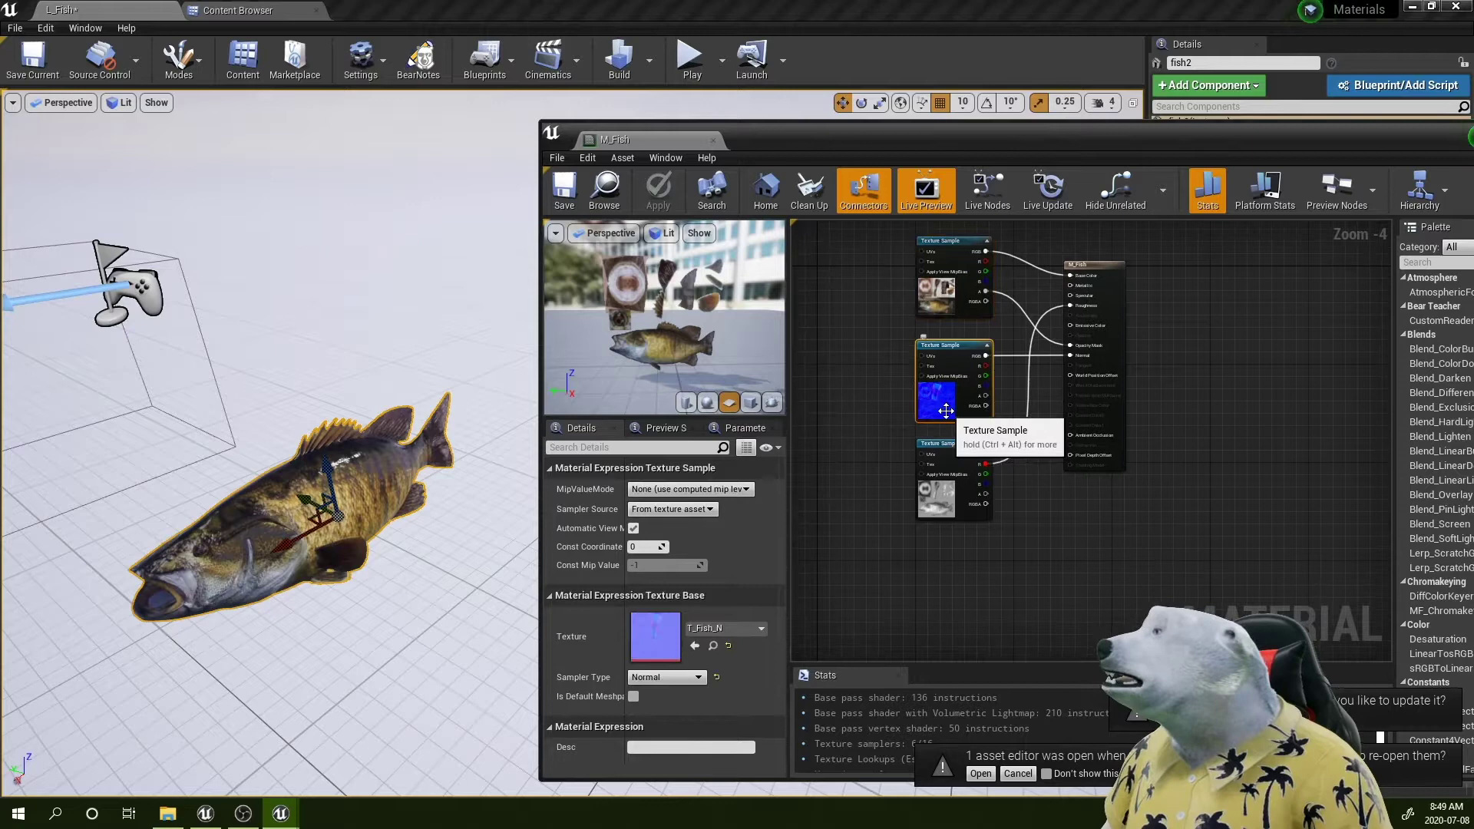
{"action": "left_click", "coordinate": [937, 496]}
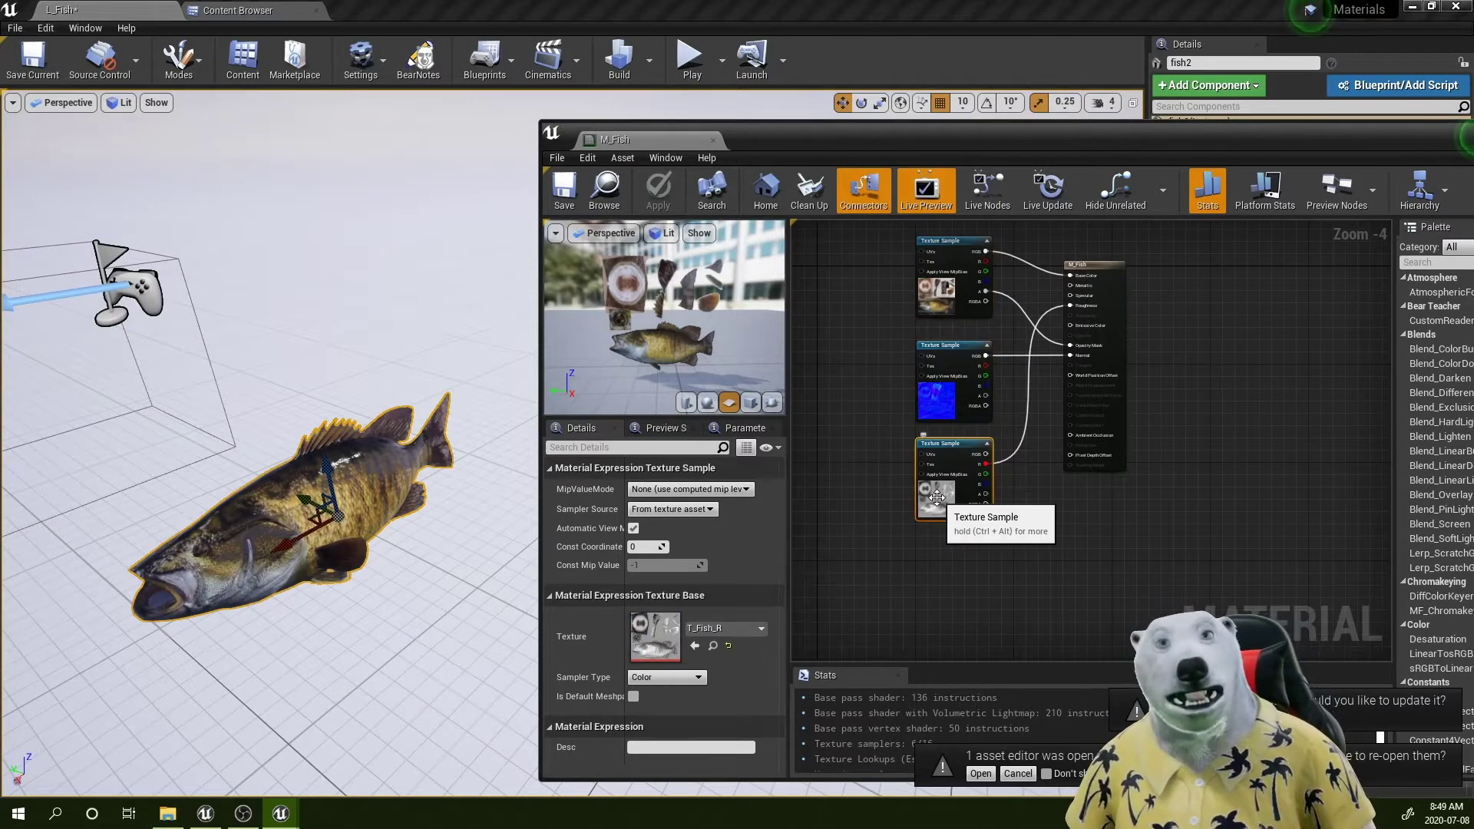
Step: Zoom out of the graph and move the M_Fish window right to reveal the level
{"action": "scroll", "coordinate": [924, 425], "scroll_direction": "down", "scroll_amount": 1}
{"action": "right_click_drag", "start_coordinate": [924, 424], "coordinate": [966, 441]}
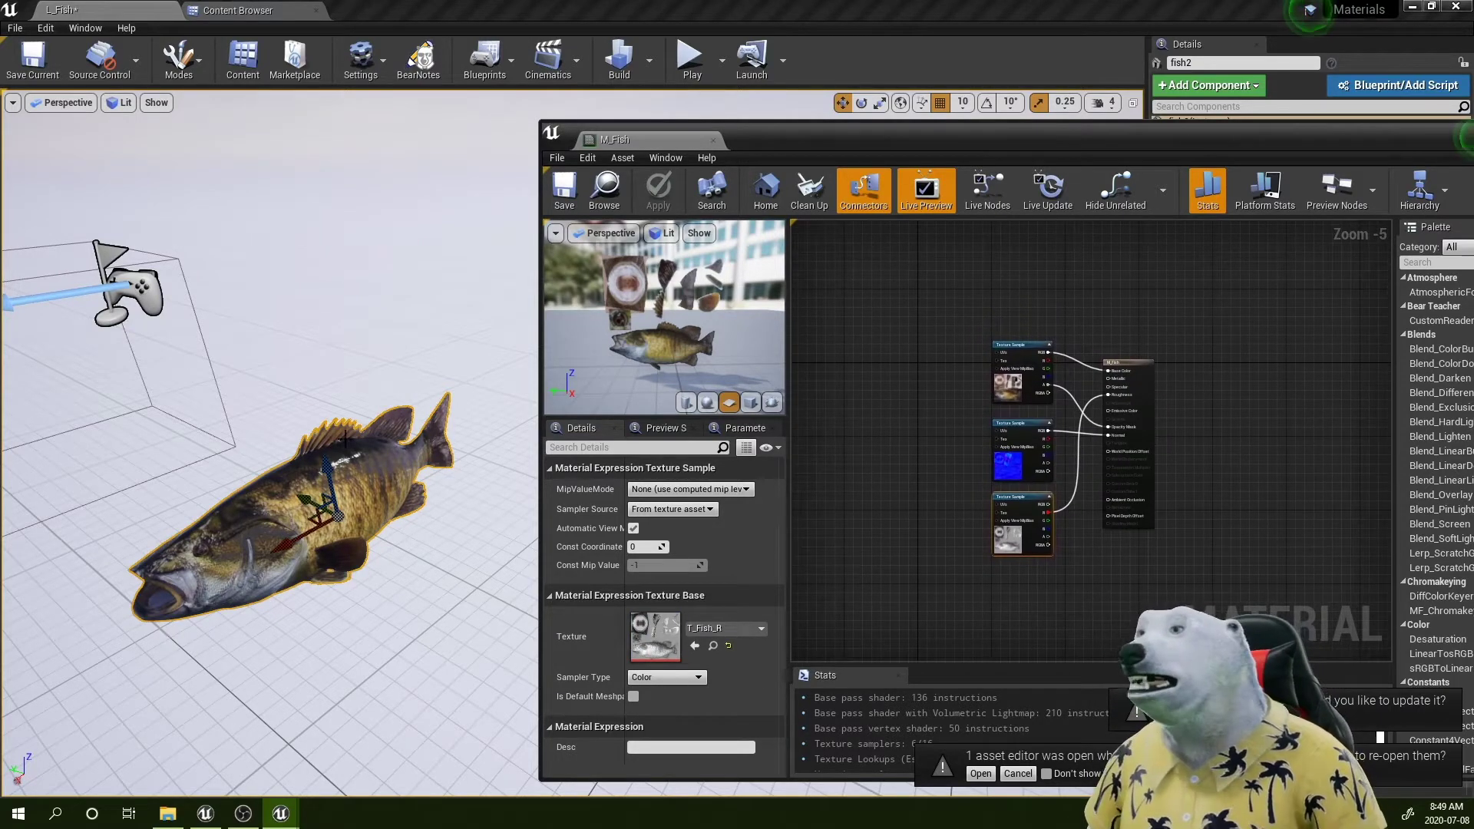
{"action": "left_click_drag", "start_coordinate": [788, 141], "coordinate": [982, 137]}
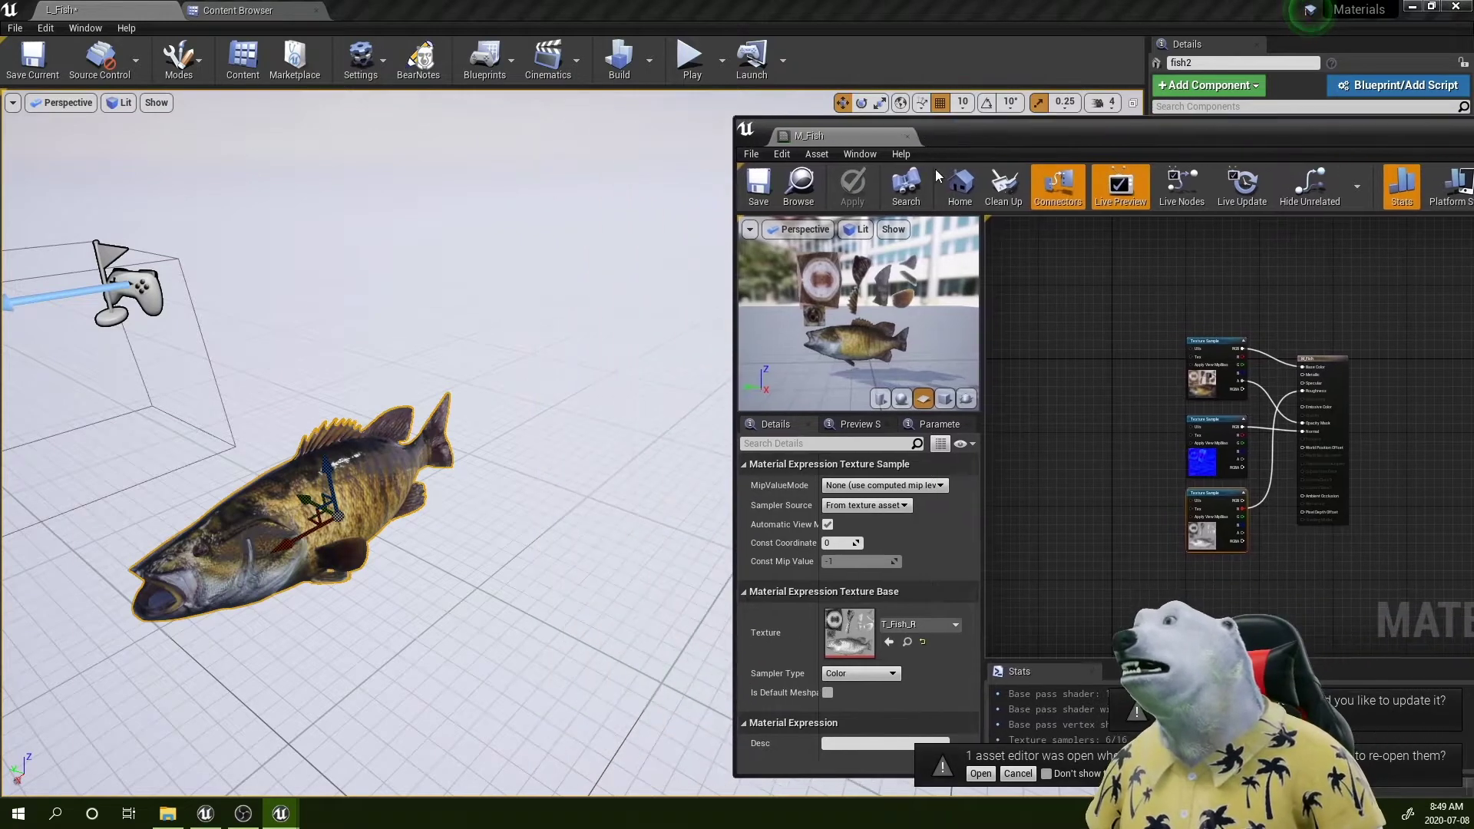
Step: Move the fish up-left and back in the level, then rotate it
{"action": "right_click_drag", "start_coordinate": [519, 426], "coordinate": [537, 460]}
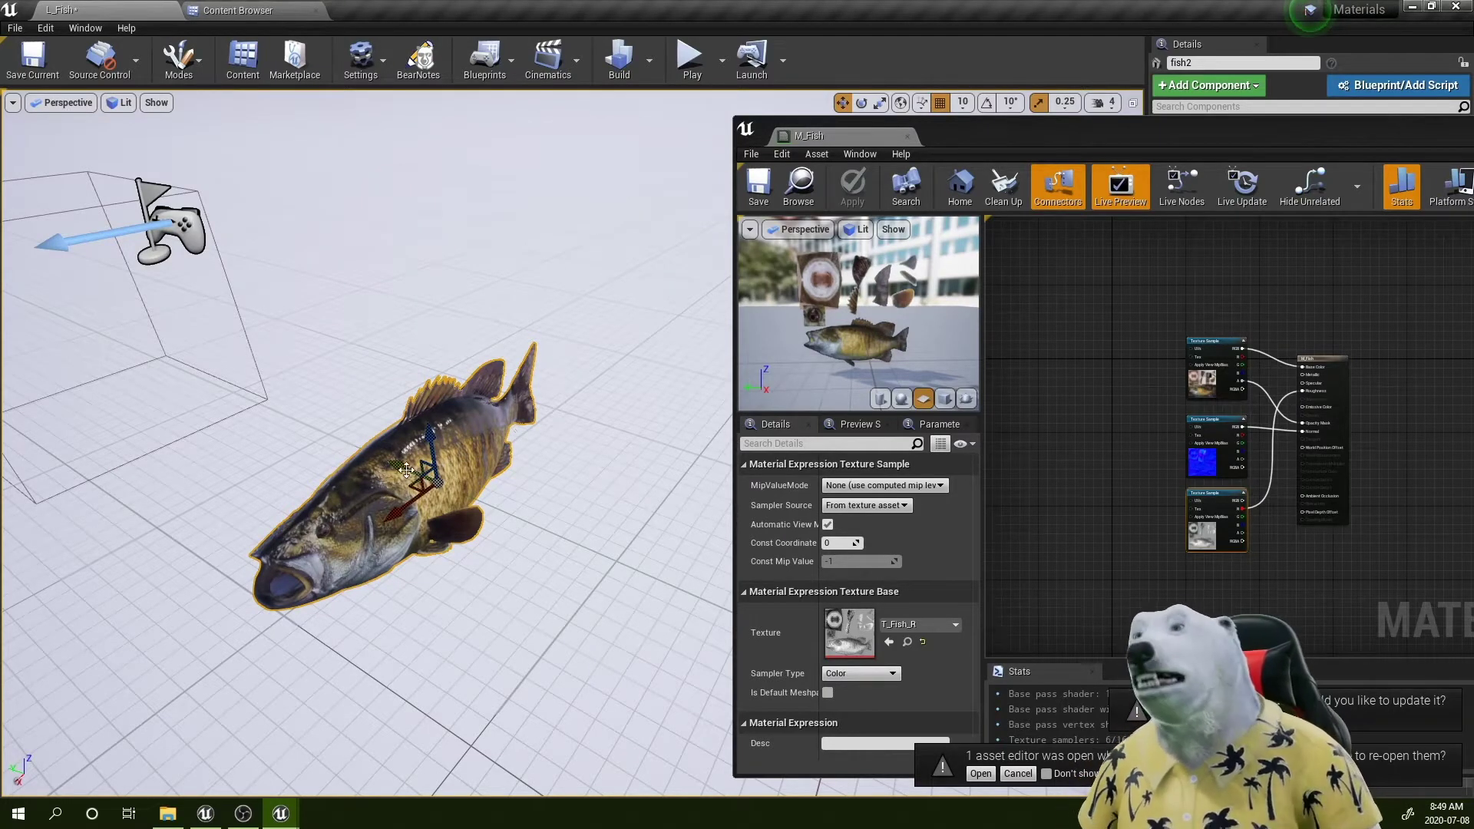
{"action": "left_click_drag", "start_coordinate": [403, 466], "coordinate": [446, 535]}
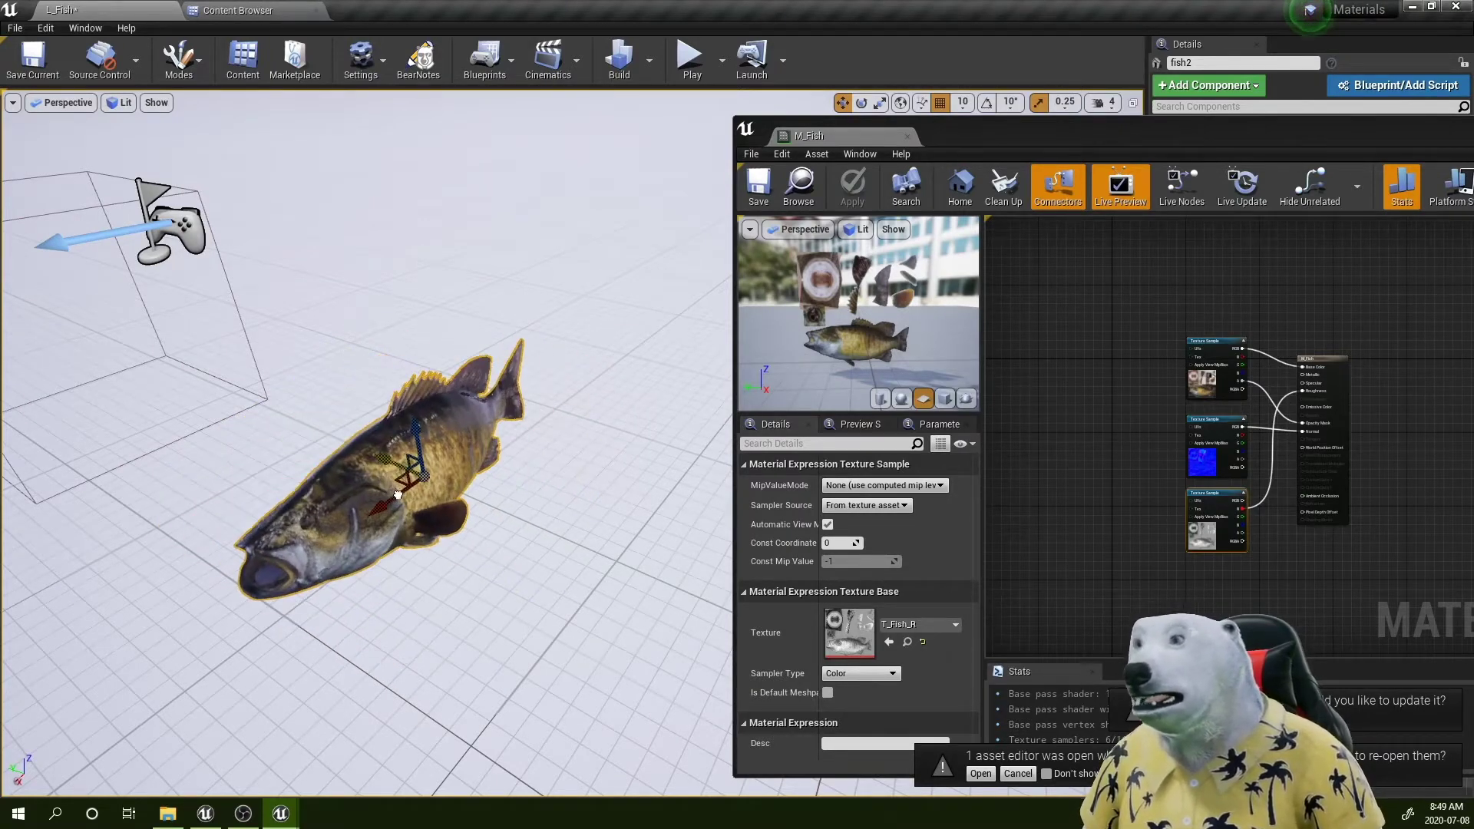
{"action": "key", "text": "e"}
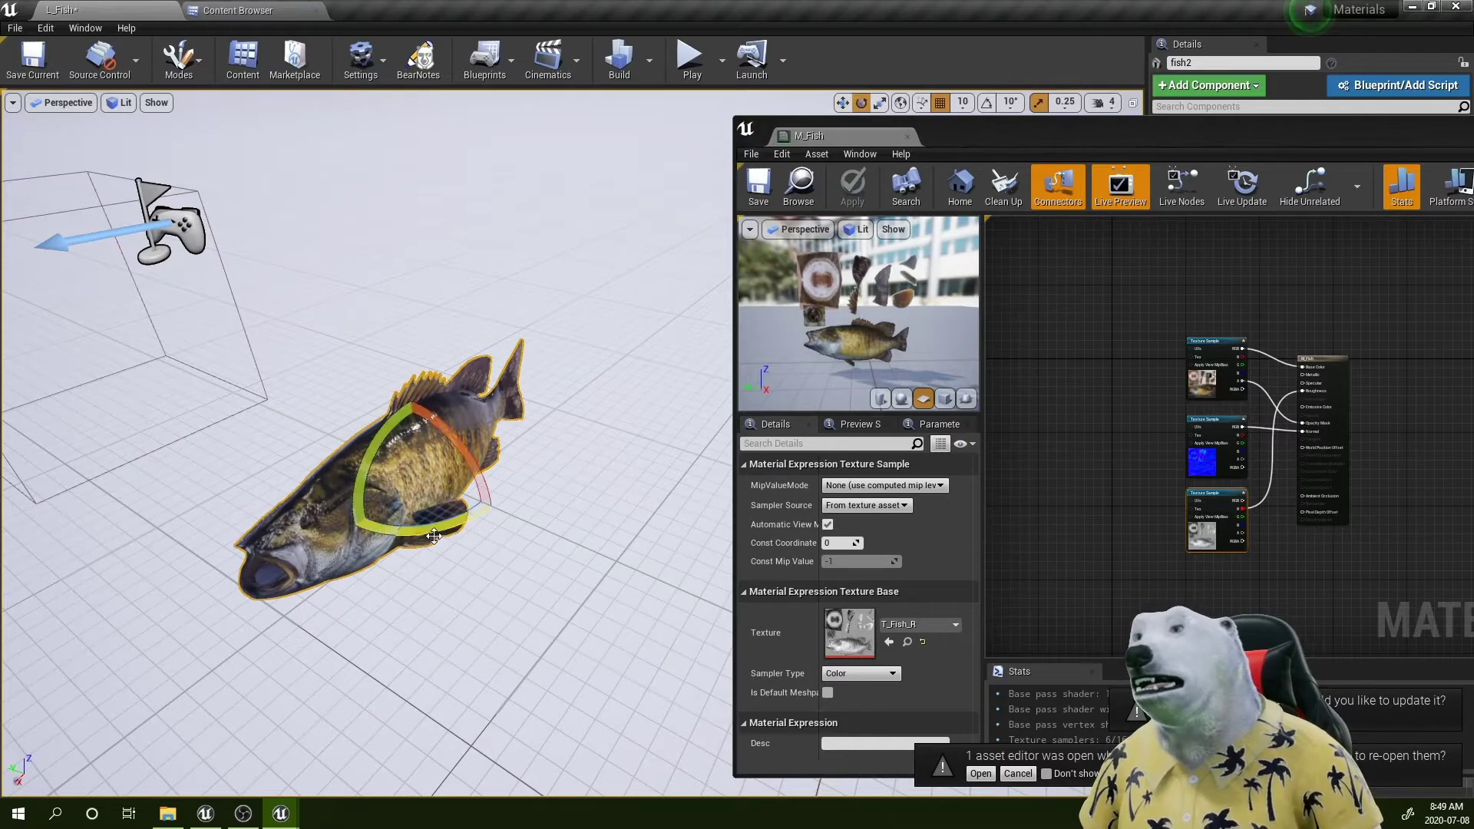
{"action": "left_click_drag", "start_coordinate": [428, 537], "coordinate": [470, 529]}
Step: Reselect the fish, adjust the level view, and nudge the fish right and down
{"action": "key", "text": "w"}
{"action": "left_click", "coordinate": [485, 579]}
{"action": "left_click", "coordinate": [324, 526]}
{"action": "key", "text": "e"}
{"action": "key", "text": "w"}
{"action": "left_click", "coordinate": [478, 583]}
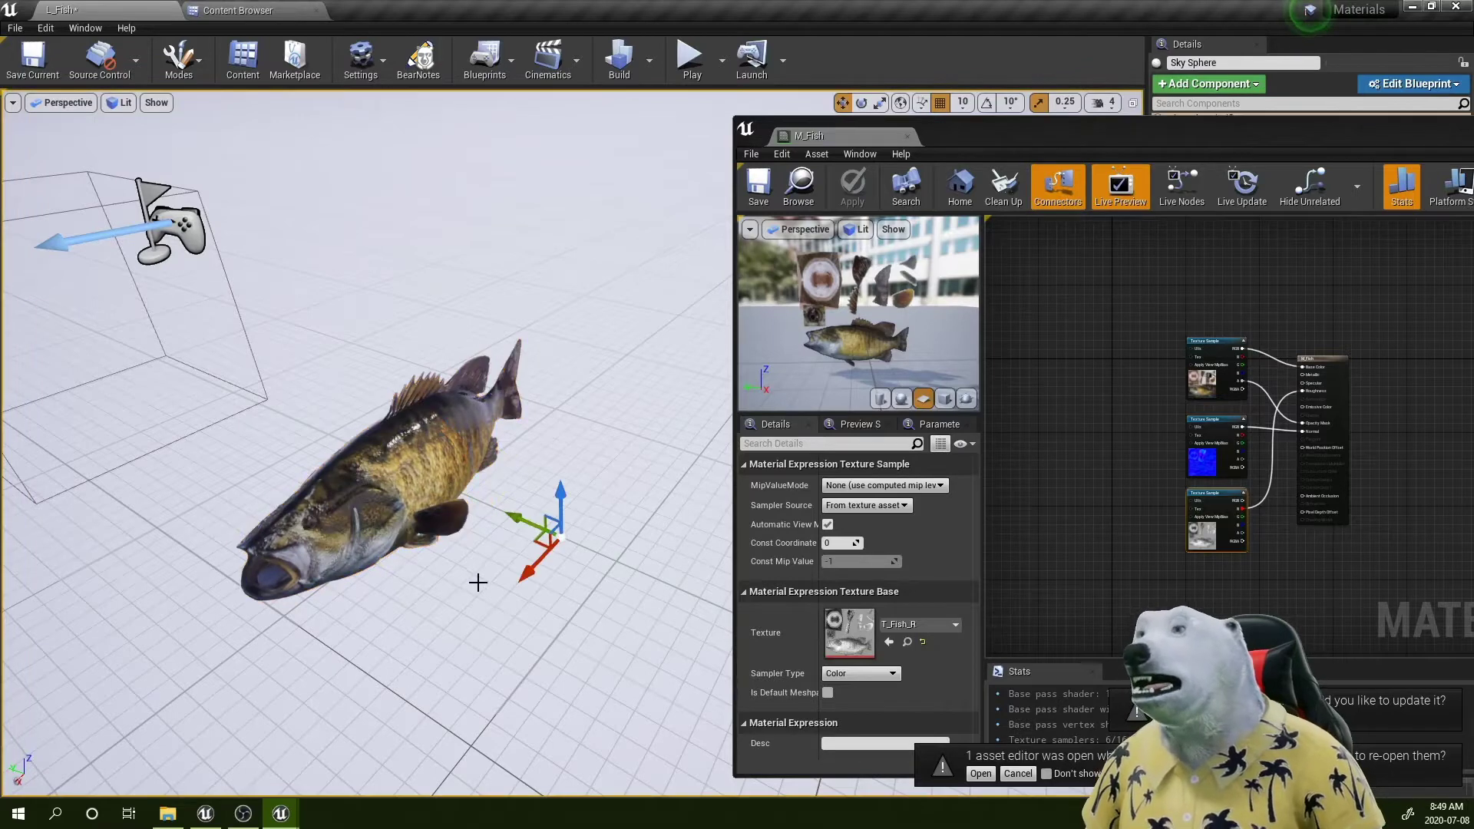
{"action": "left_click", "coordinate": [345, 535]}
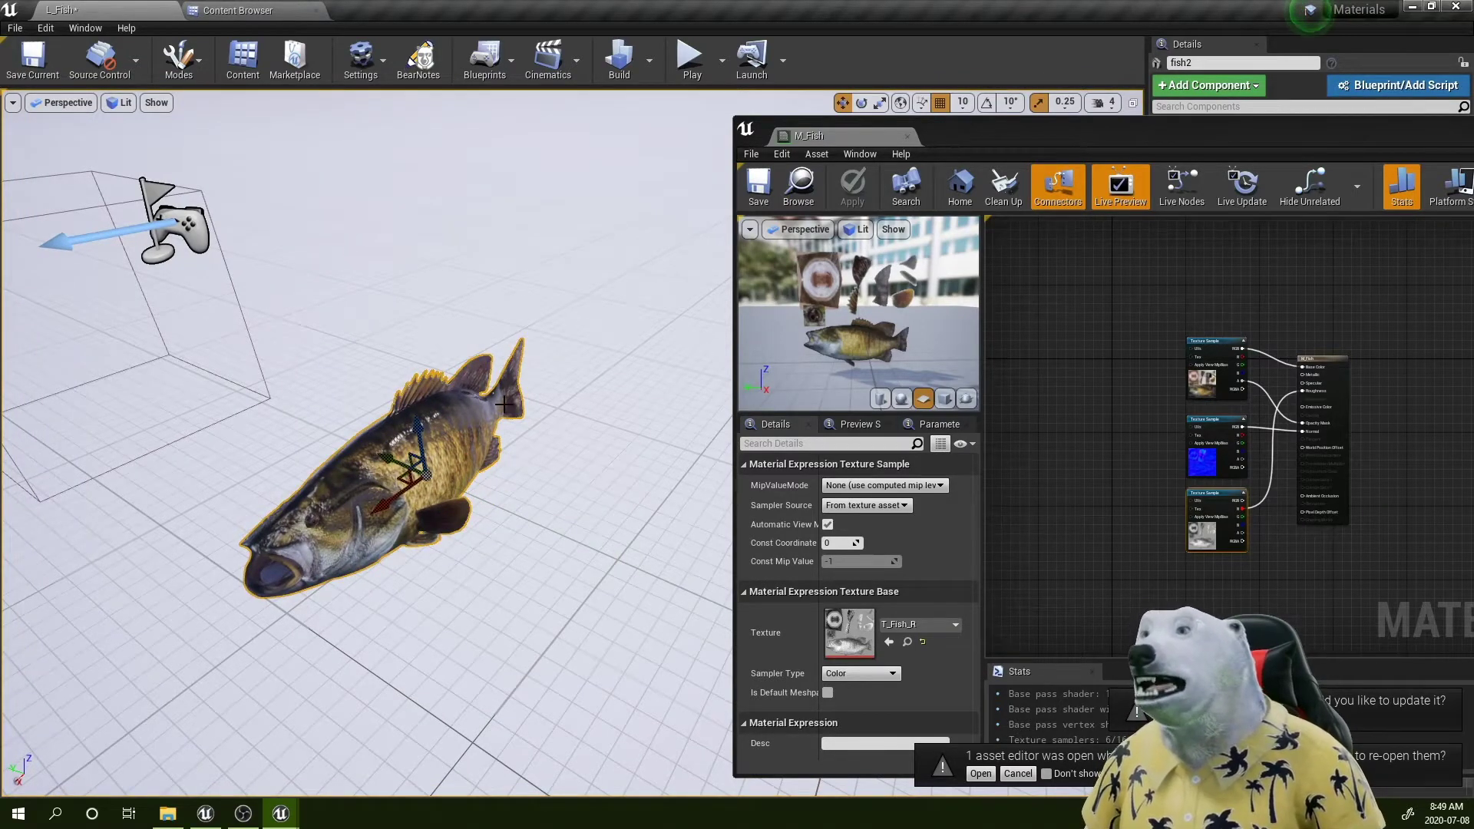
{"action": "right_click_drag", "start_coordinate": [523, 478], "coordinate": [504, 466]}
{"action": "middle_click_drag", "start_coordinate": [542, 496], "coordinate": [536, 491]}
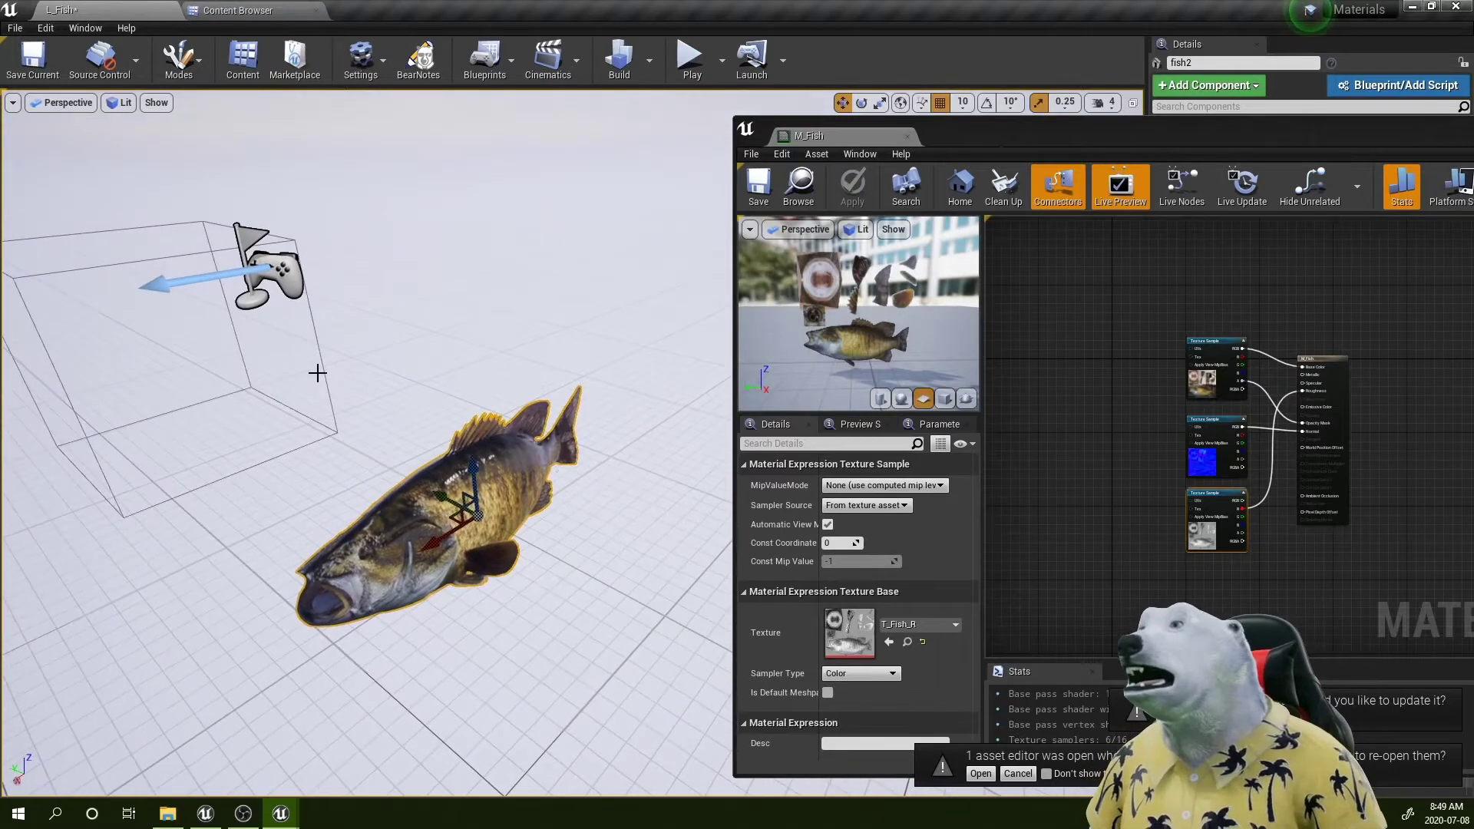
{"action": "middle_click_drag", "start_coordinate": [341, 407], "coordinate": [374, 428]}
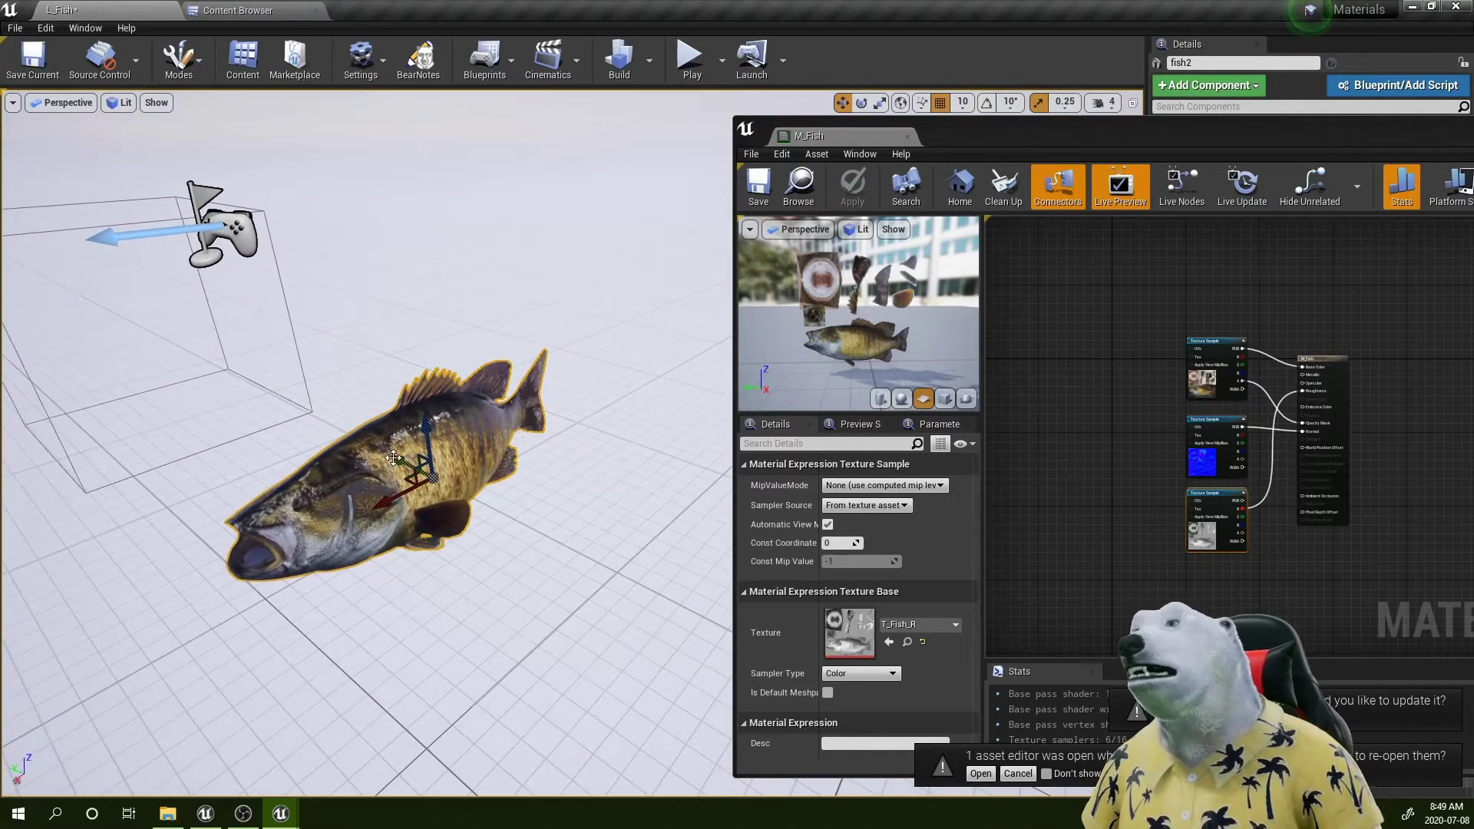
{"action": "mouse_move", "coordinate": [393, 458]}
{"action": "left_mouse_down"}
{"action": "mouse_move", "coordinate": [431, 491]}
{"action": "mouse_move", "coordinate": [385, 464]}
{"action": "left_mouse_up"}
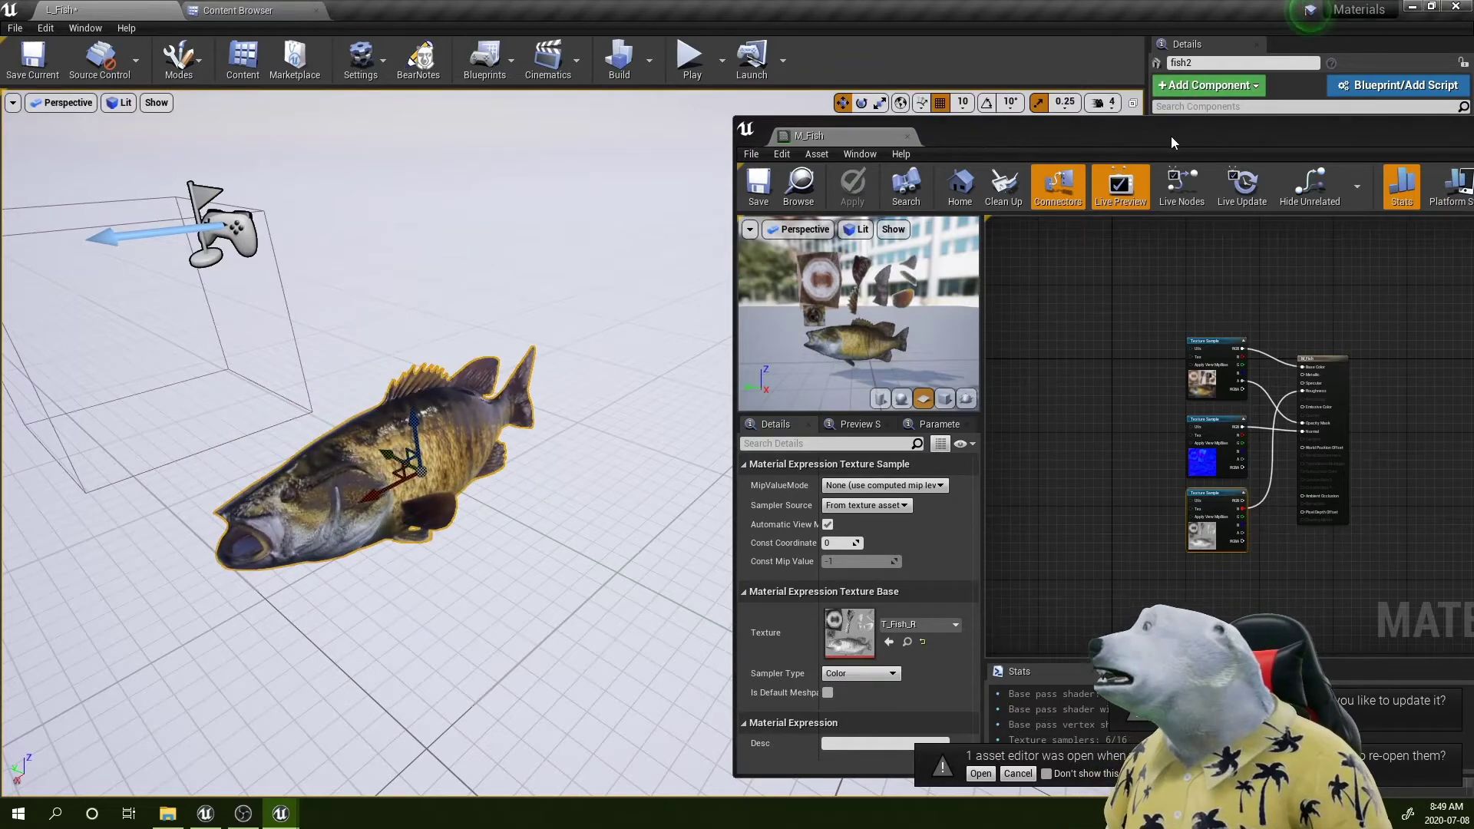
Step: Move the M_Fish editor back over the viewport and recentre its graph
{"action": "left_click_drag", "start_coordinate": [1199, 132], "coordinate": [670, 111]}
{"action": "right_click_drag", "start_coordinate": [685, 201], "coordinate": [781, 173]}
{"action": "left_click_drag", "start_coordinate": [719, 113], "coordinate": [675, 119]}
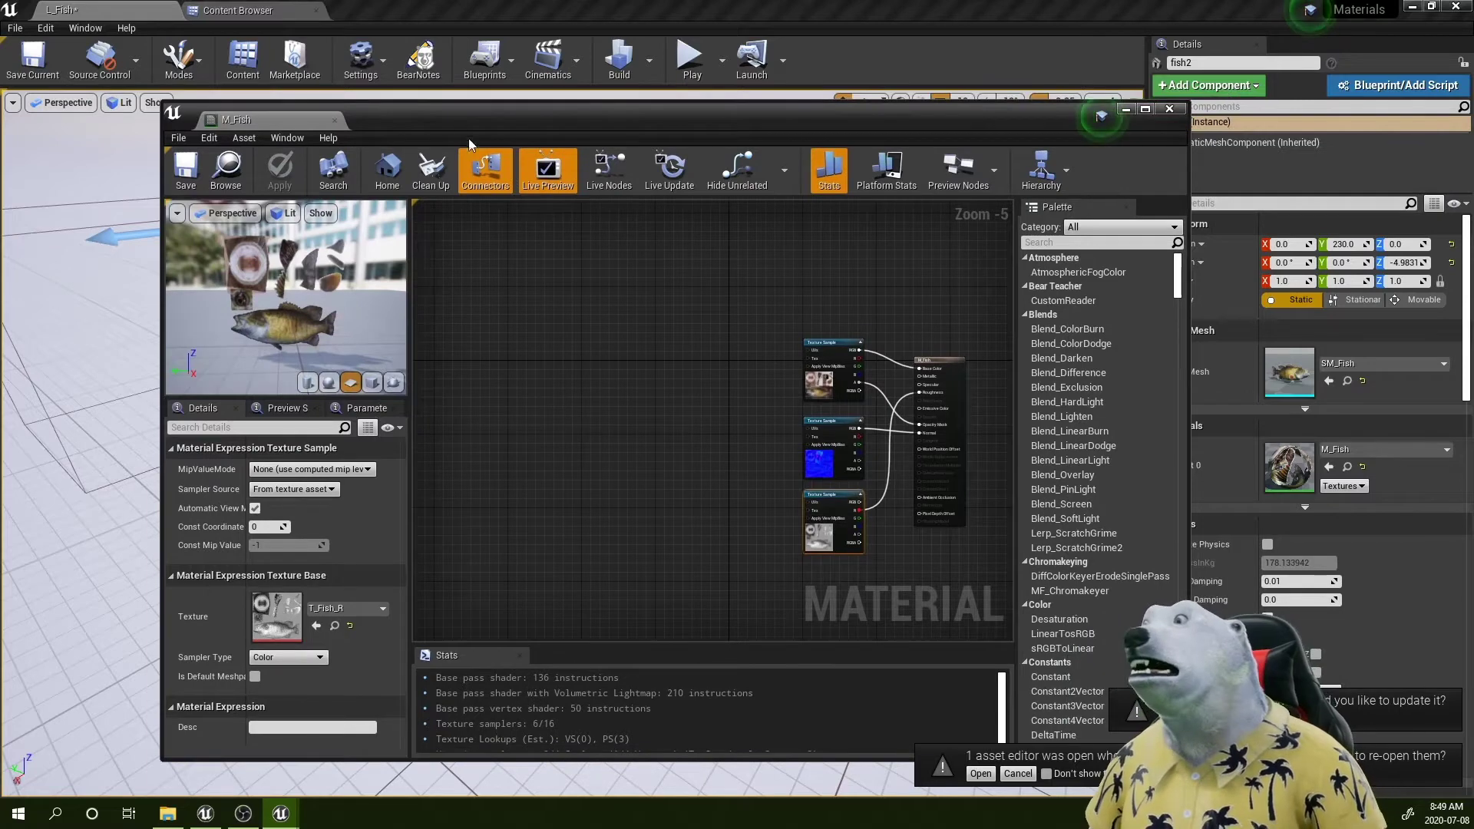
Step: Search 'sin' in an empty graph area to add a Sine node (Period 1.0), then zoom in
{"action": "right_click_drag", "start_coordinate": [504, 395], "coordinate": [597, 384]}
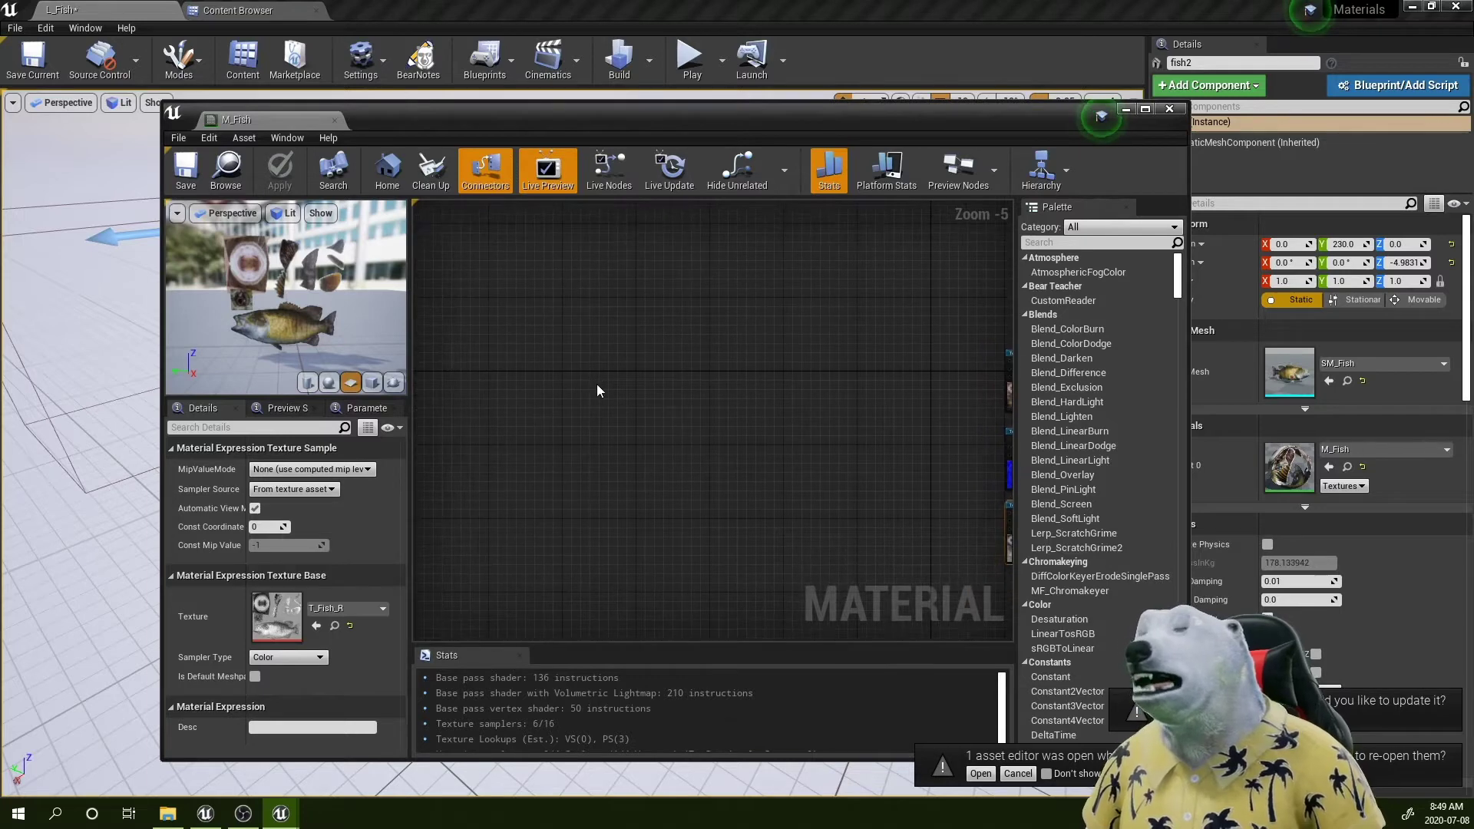
{"action": "right_click", "coordinate": [585, 377]}
{"action": "type", "text": "sin"}
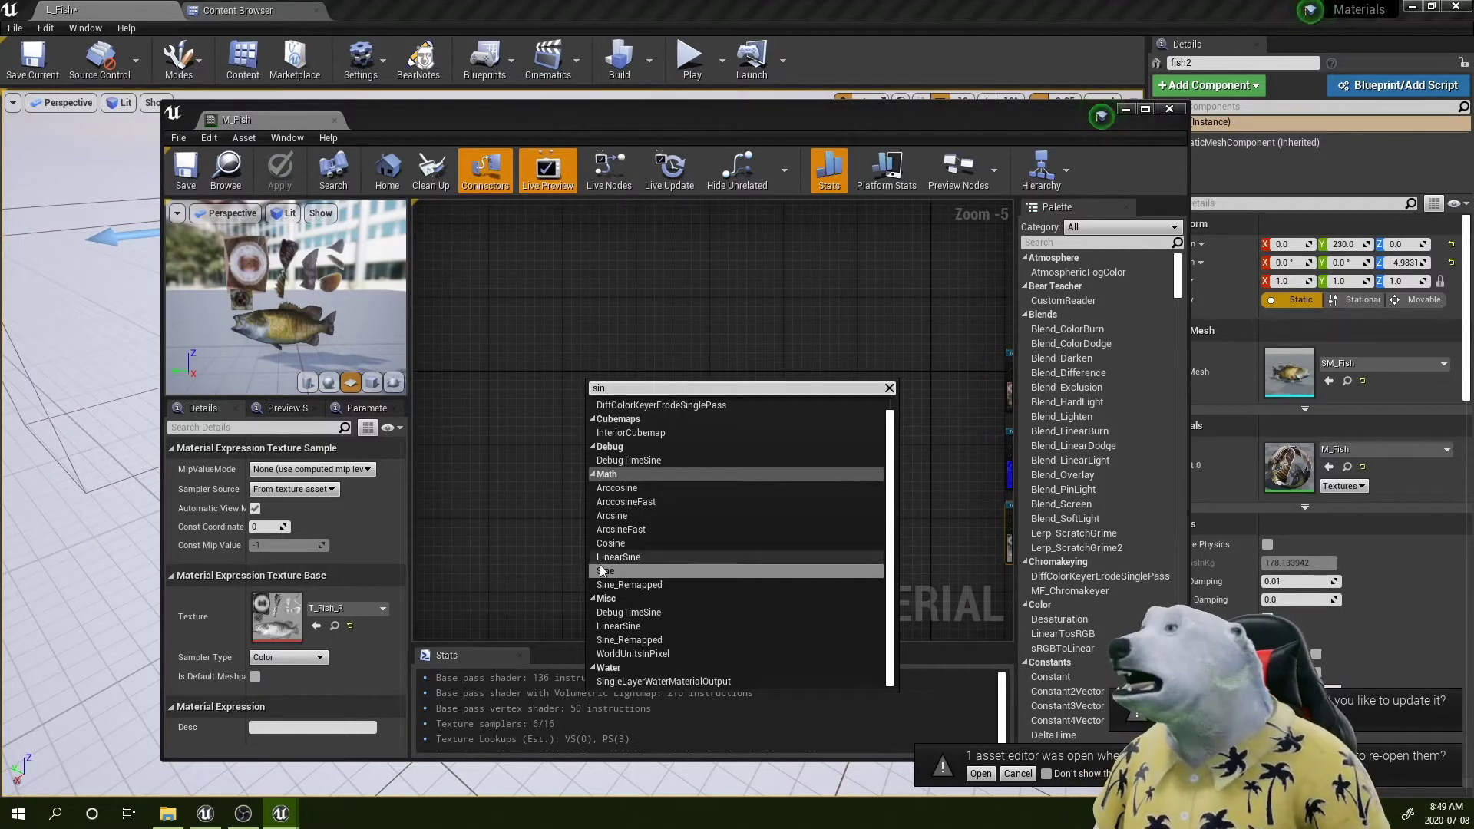
{"action": "left_click", "coordinate": [602, 571]}
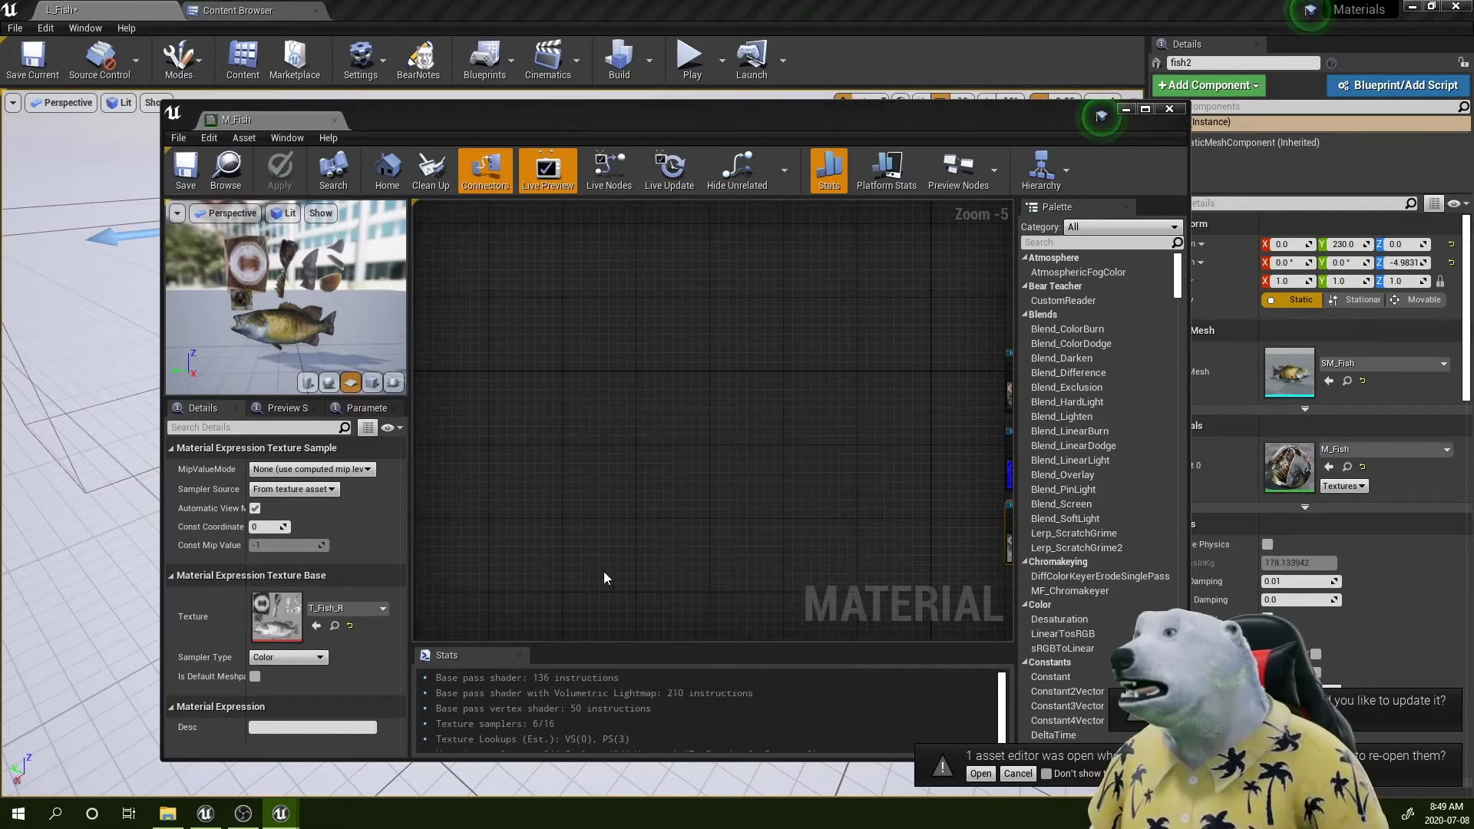
{"action": "scroll", "coordinate": [566, 384], "scroll_direction": "up", "scroll_amount": 3}
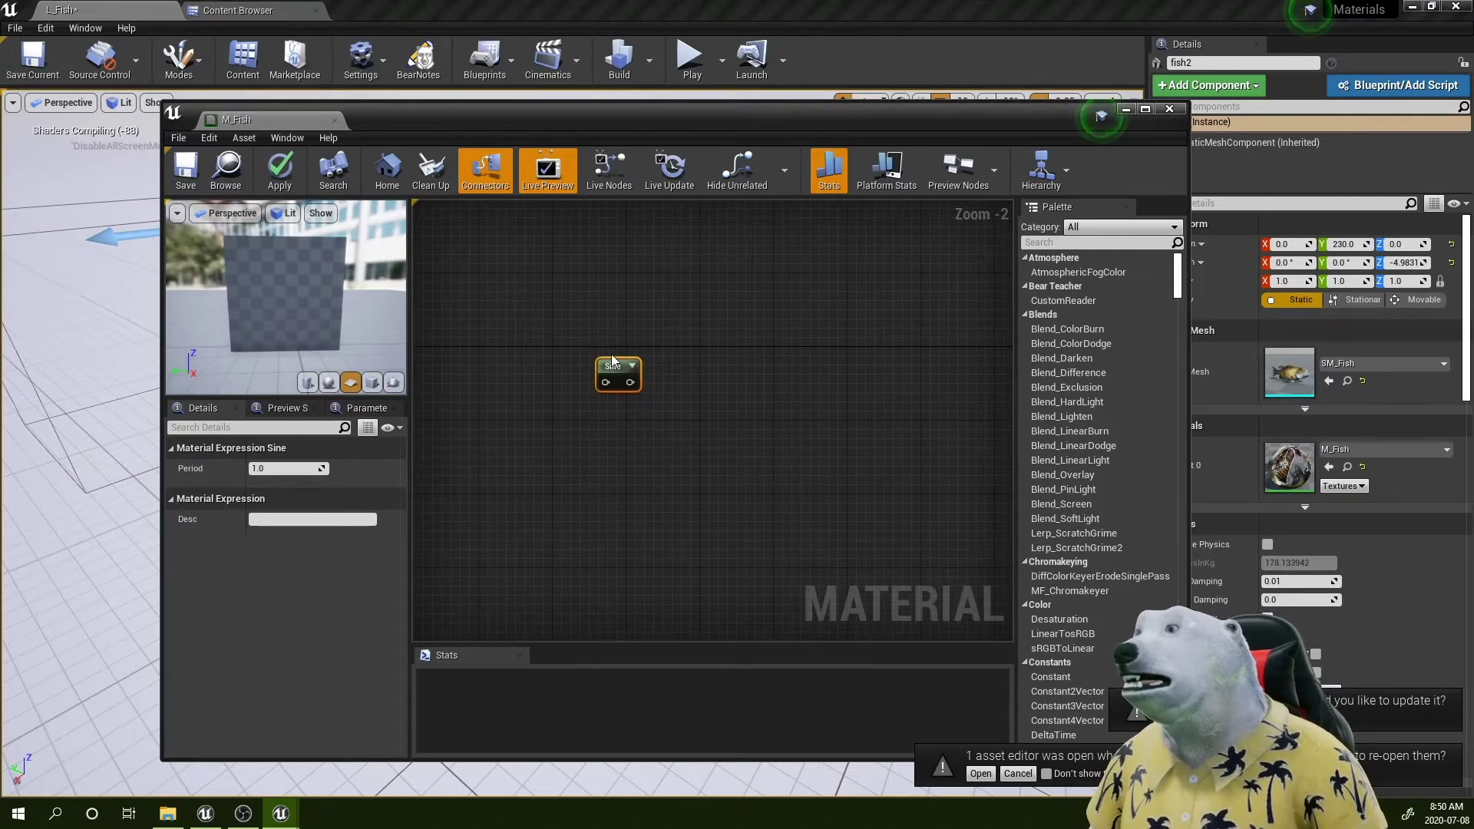
Step: Move the Sine node up-left, pan the graph around it, and enable BearNotes annotation
{"action": "left_click_drag", "start_coordinate": [621, 366], "coordinate": [584, 356]}
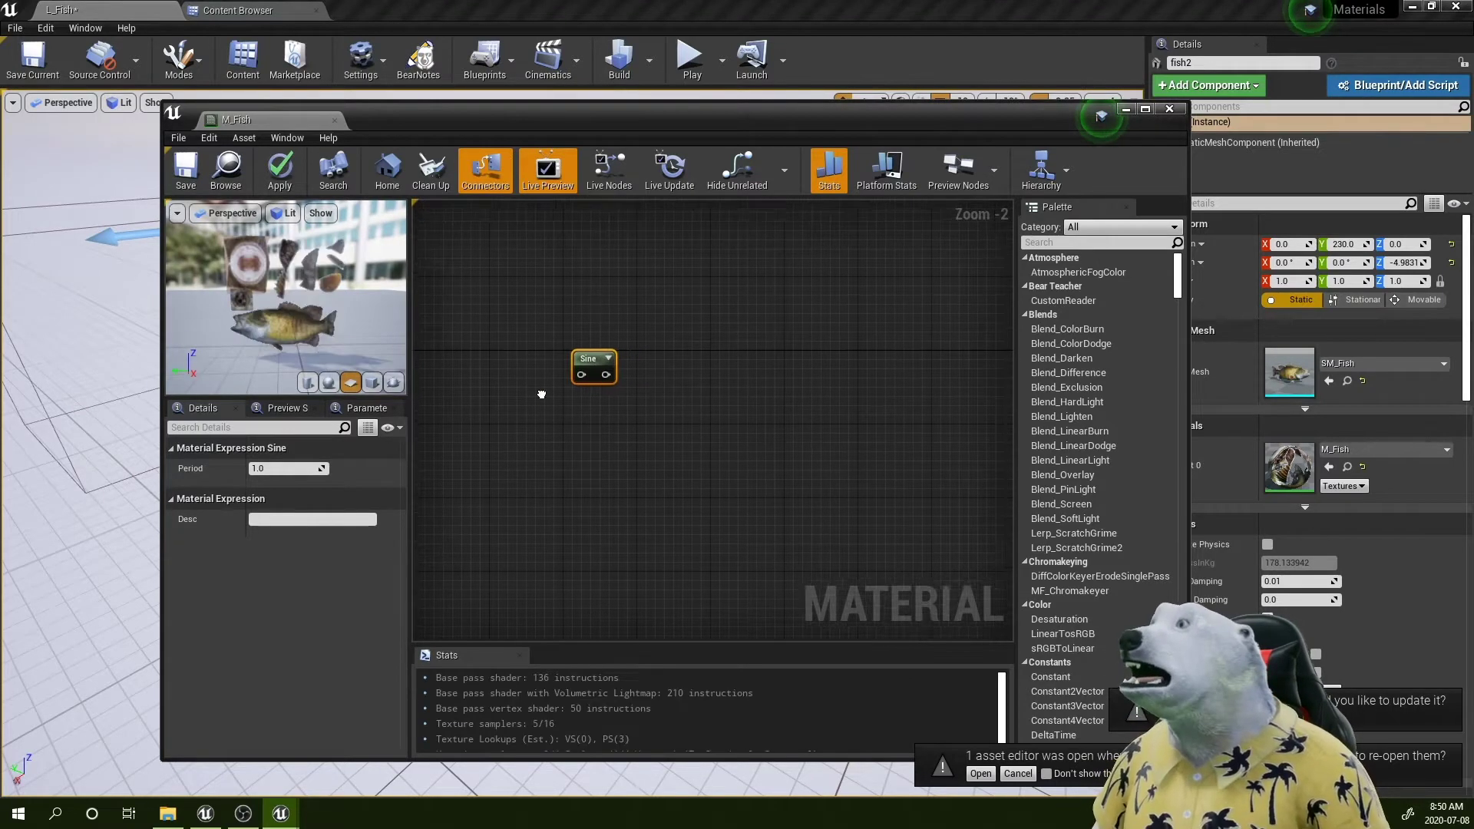
{"action": "right_click_drag", "start_coordinate": [543, 394], "coordinate": [637, 376]}
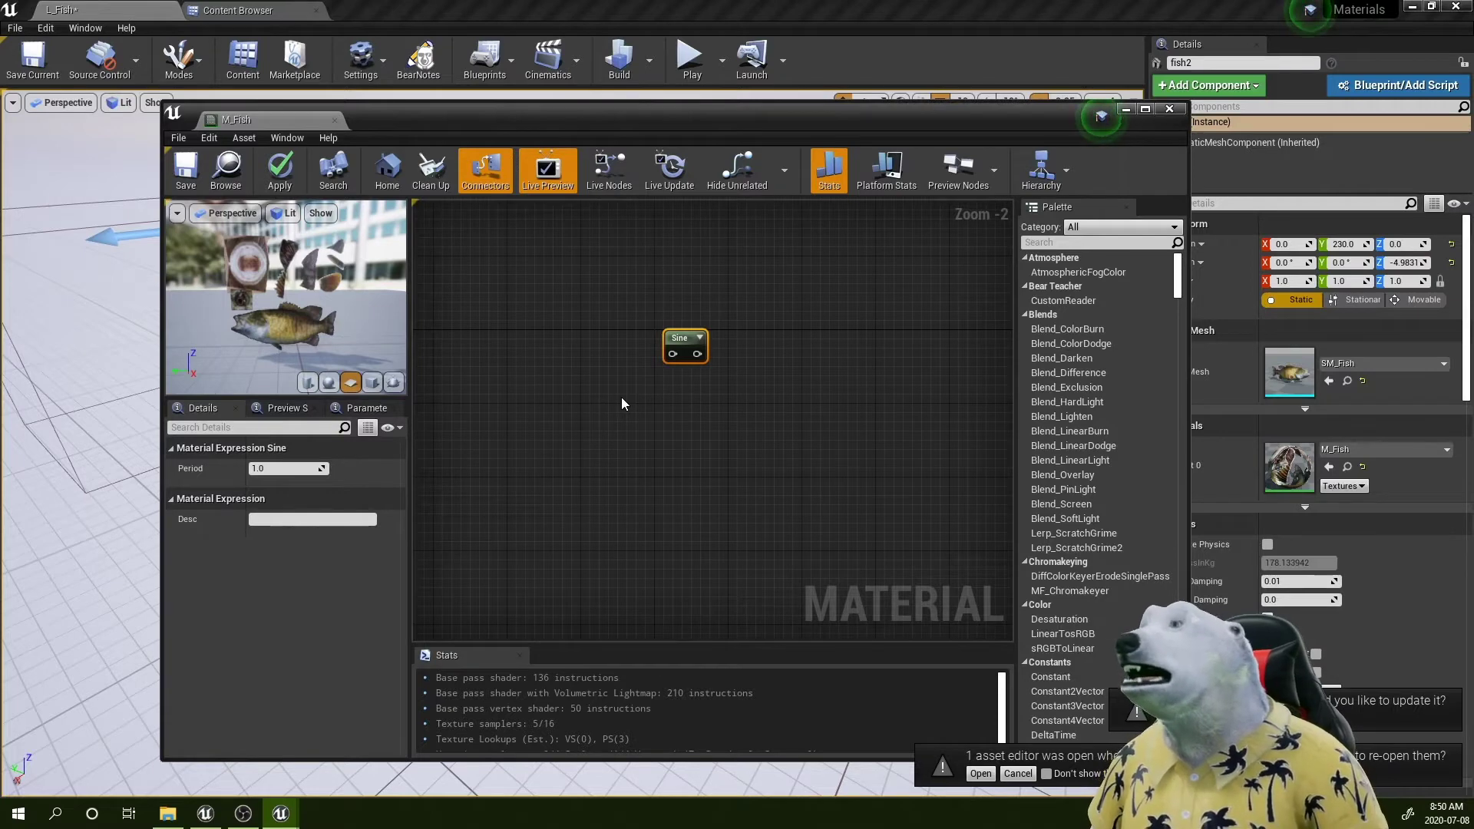
{"action": "right_click_drag", "start_coordinate": [632, 395], "coordinate": [633, 364]}
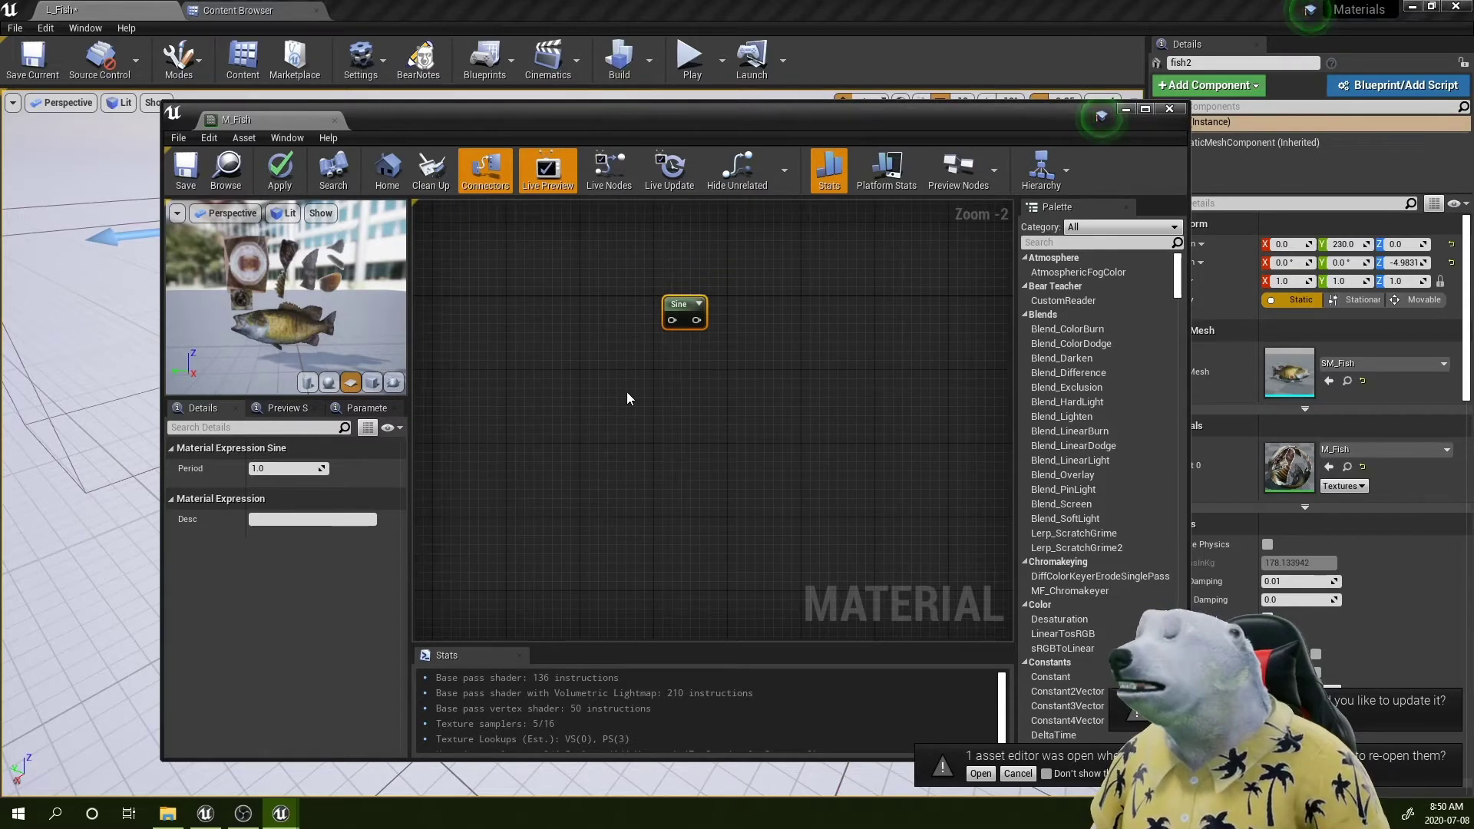
{"action": "right_click_drag", "start_coordinate": [618, 413], "coordinate": [649, 424]}
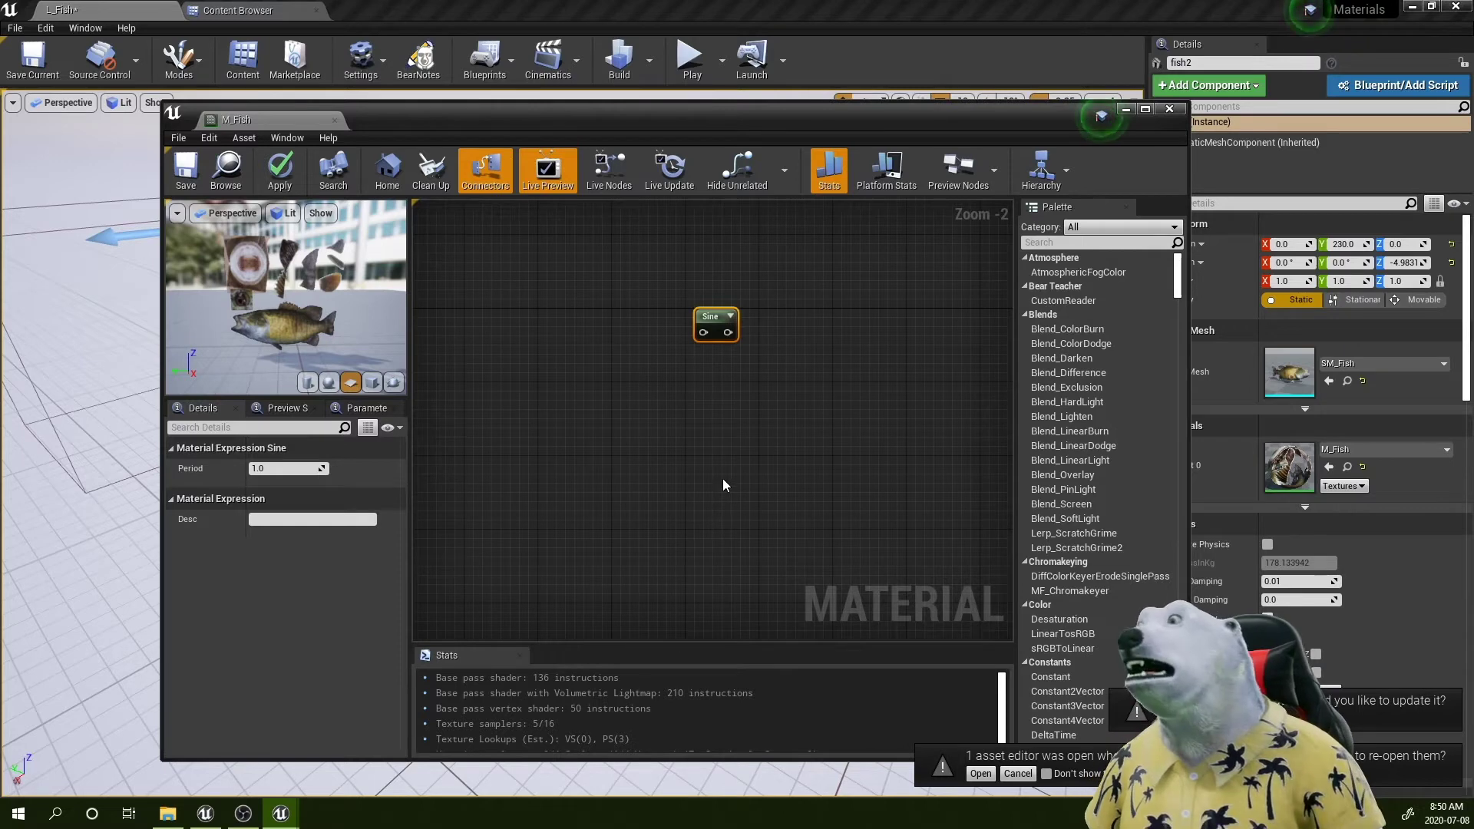
{"action": "left_click", "coordinate": [419, 60]}
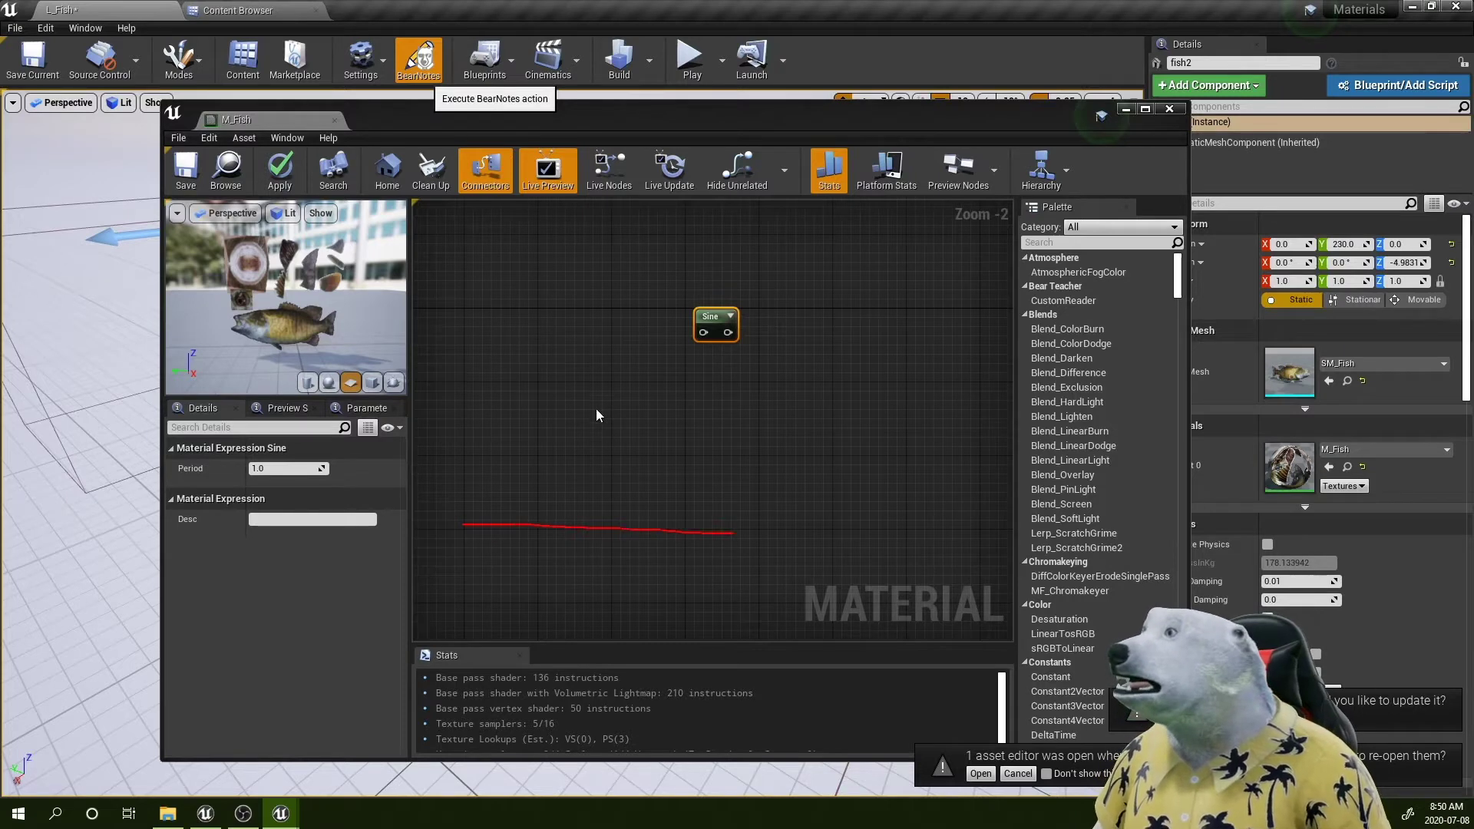
Step: Draw the vertical axis and the red circle, then mark the angle near the centre
{"action": "left_click_drag", "start_coordinate": [590, 466], "coordinate": [584, 653]}
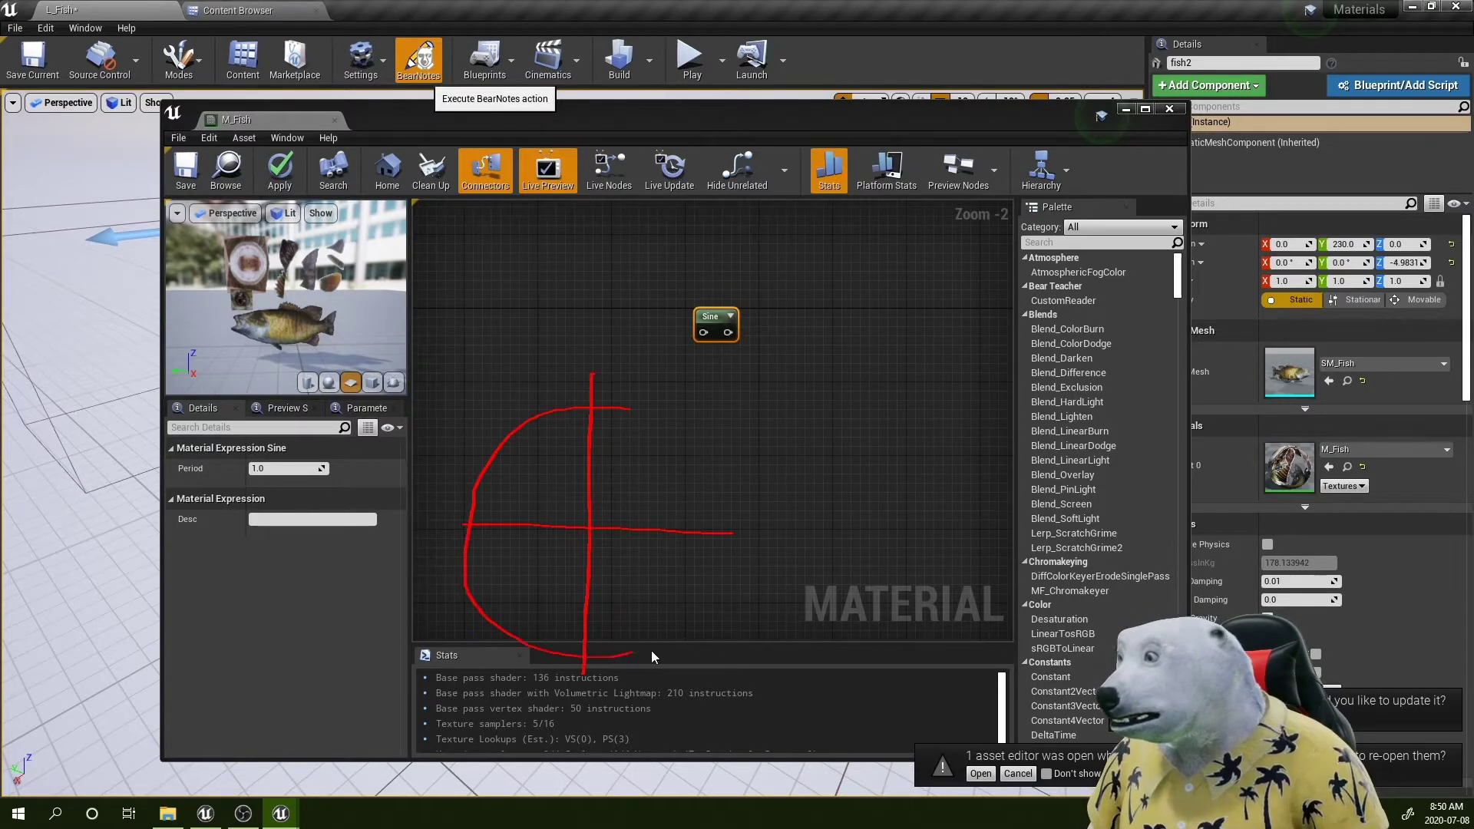
{"action": "left_click_drag", "start_coordinate": [706, 529], "coordinate": [631, 422]}
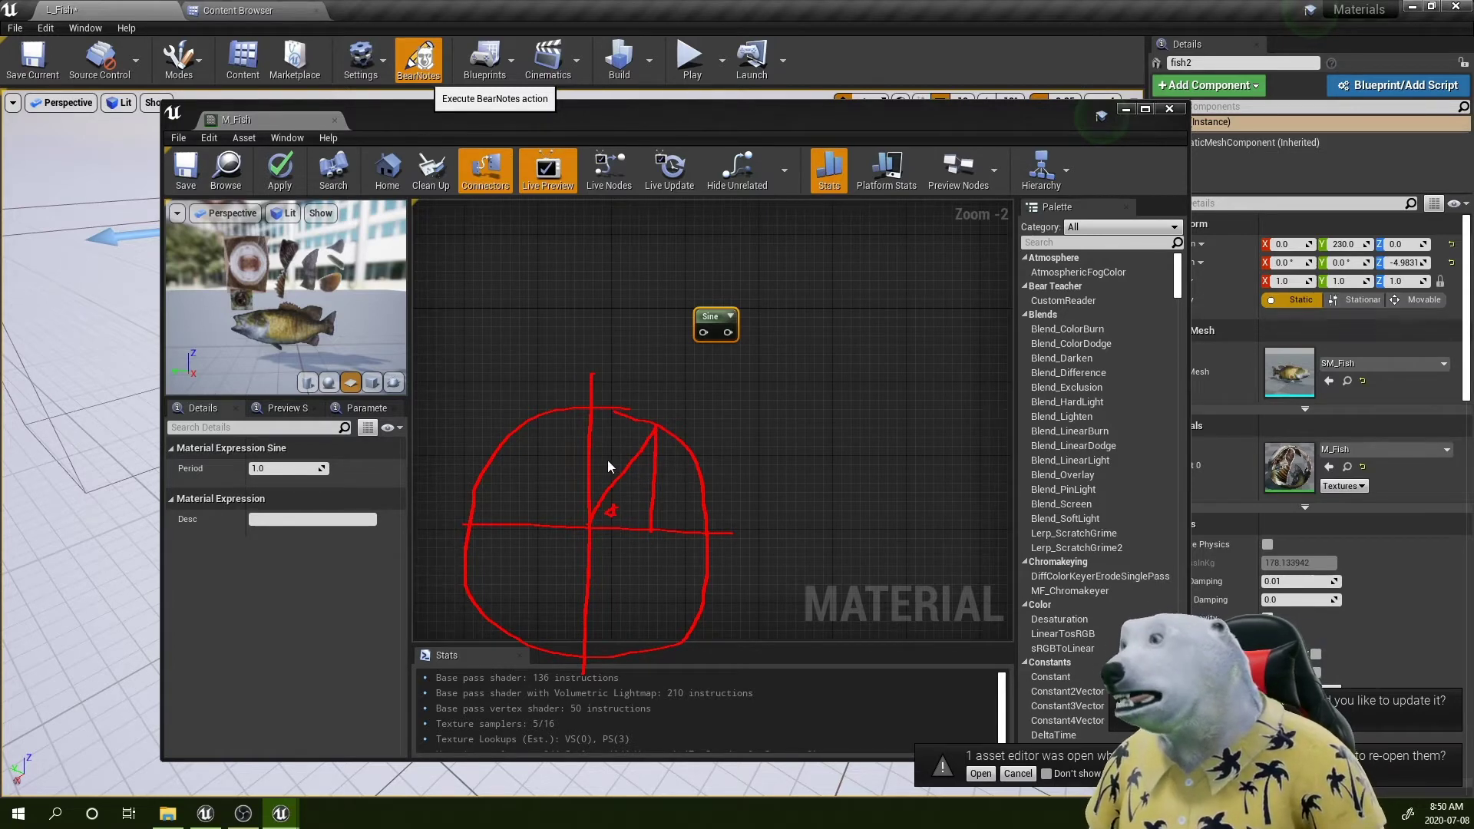
{"action": "mouse_move", "coordinate": [608, 459]}
{"action": "left_mouse_down"}
{"action": "mouse_move", "coordinate": [614, 447]}
{"action": "mouse_move", "coordinate": [609, 464]}
{"action": "left_mouse_up"}
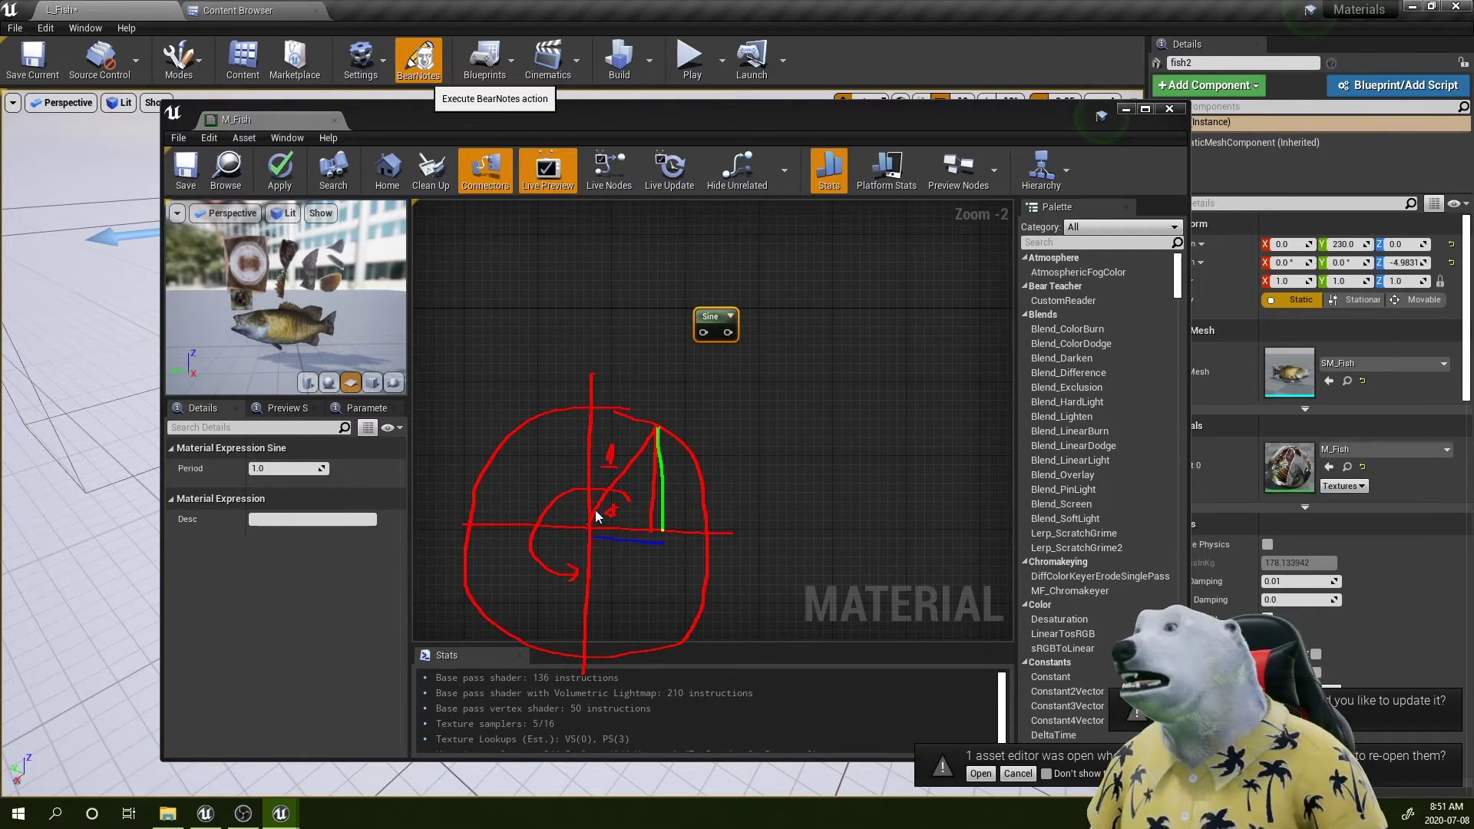
Step: Draw red zigzag radii, a green 1 at the axis top, and green arrows from the centre
{"action": "left_click_drag", "start_coordinate": [596, 510], "coordinate": [638, 434]}
{"action": "mouse_move", "coordinate": [574, 482]}
{"action": "left_mouse_down"}
{"action": "mouse_move", "coordinate": [555, 430]}
{"action": "mouse_move", "coordinate": [542, 508]}
{"action": "mouse_move", "coordinate": [501, 436]}
{"action": "mouse_move", "coordinate": [514, 519]}
{"action": "left_mouse_up"}
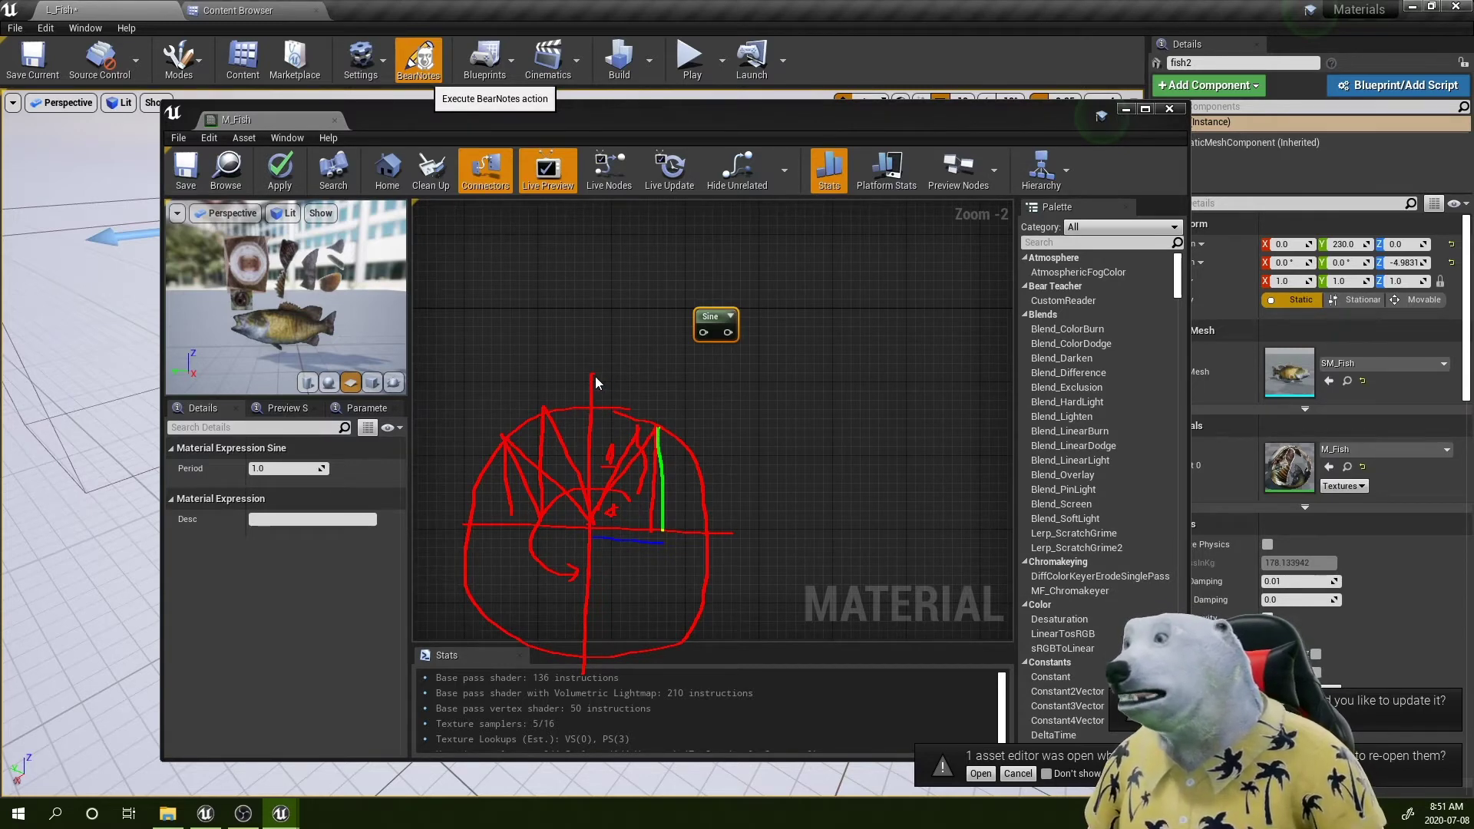
{"action": "left_click_drag", "start_coordinate": [596, 376], "coordinate": [628, 402]}
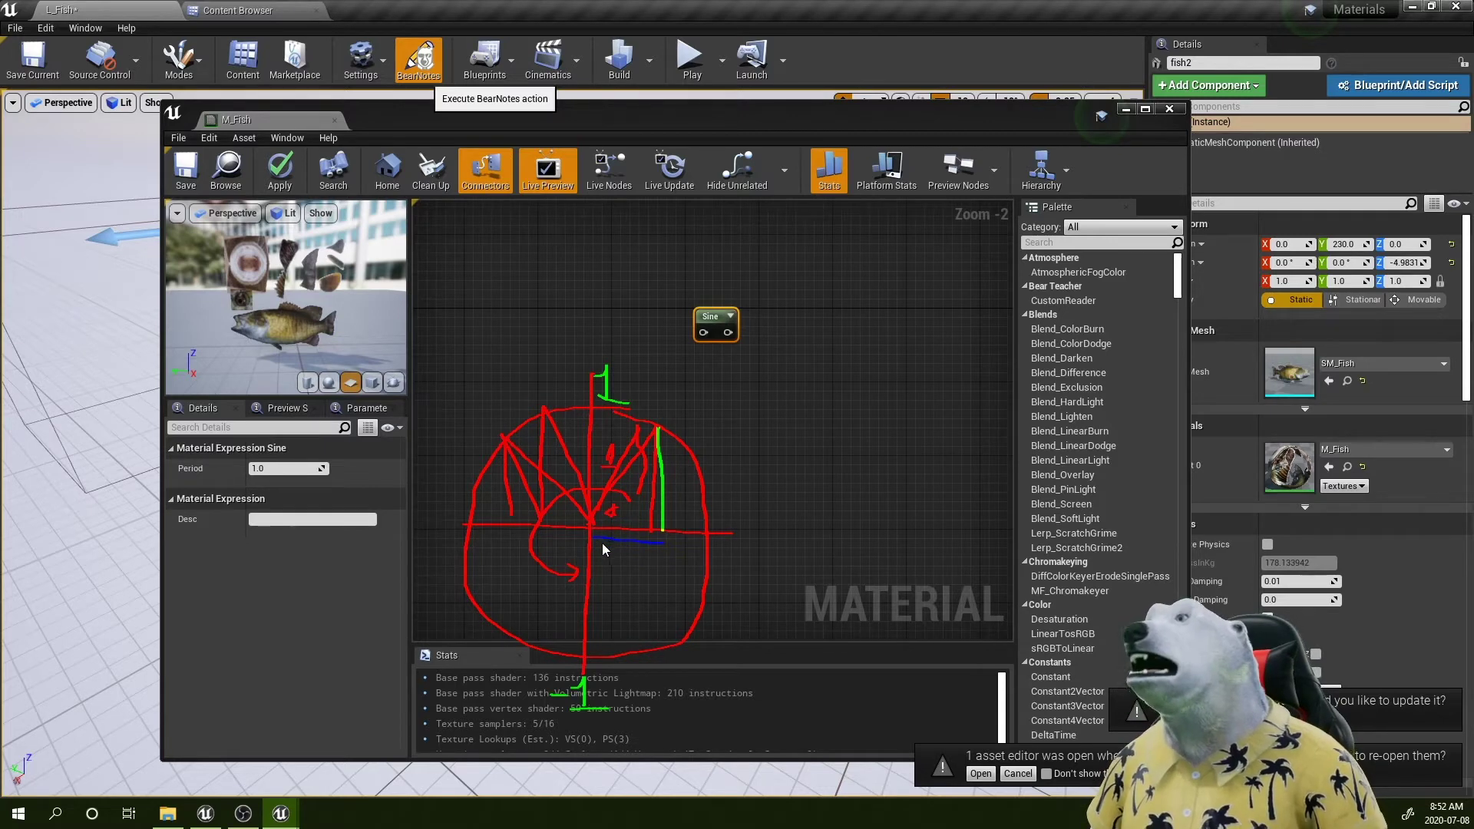
{"action": "left_click_drag", "start_coordinate": [591, 525], "coordinate": [705, 505]}
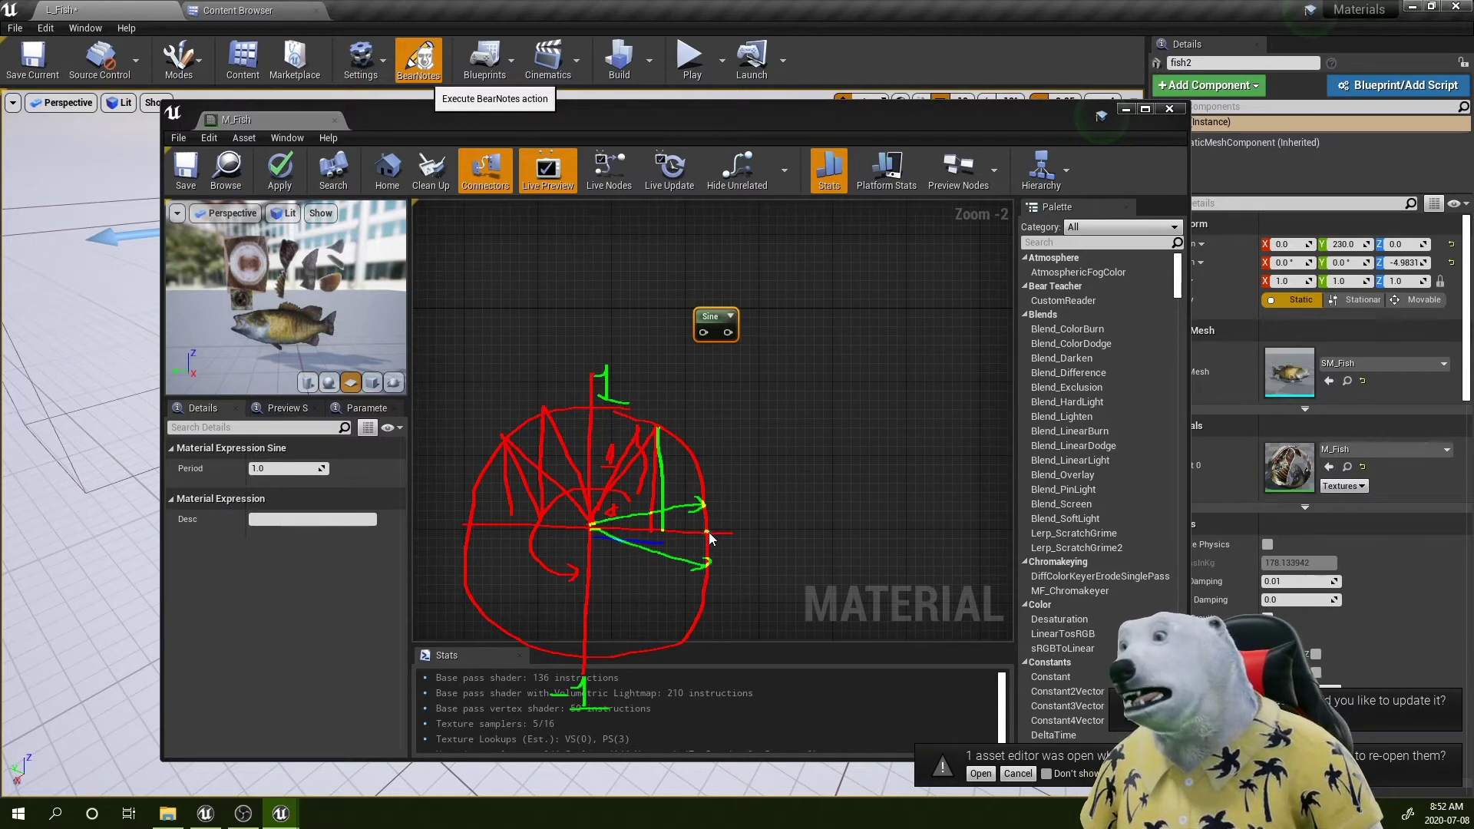
{"action": "left_click_drag", "start_coordinate": [592, 526], "coordinate": [681, 474]}
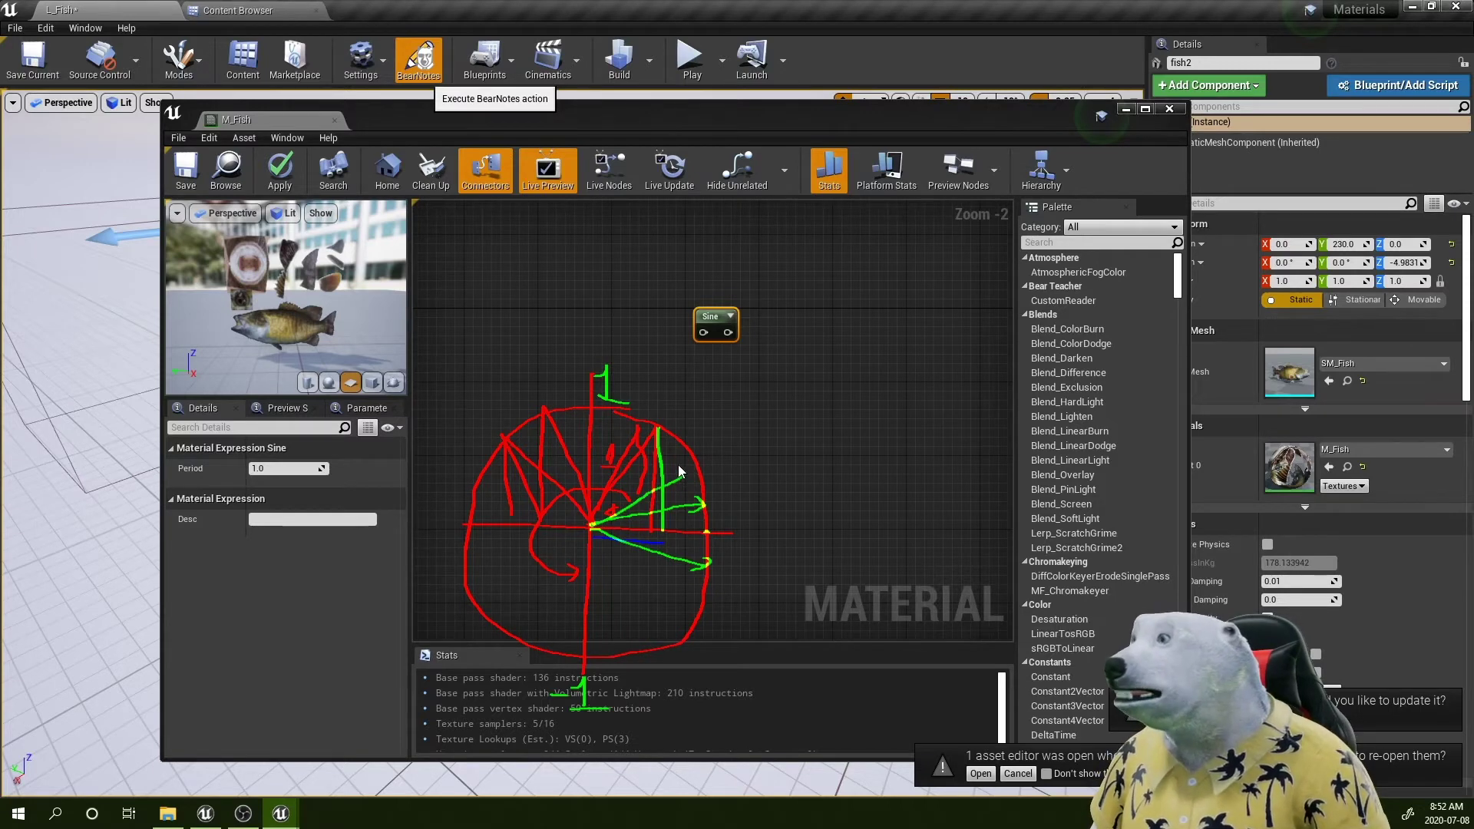
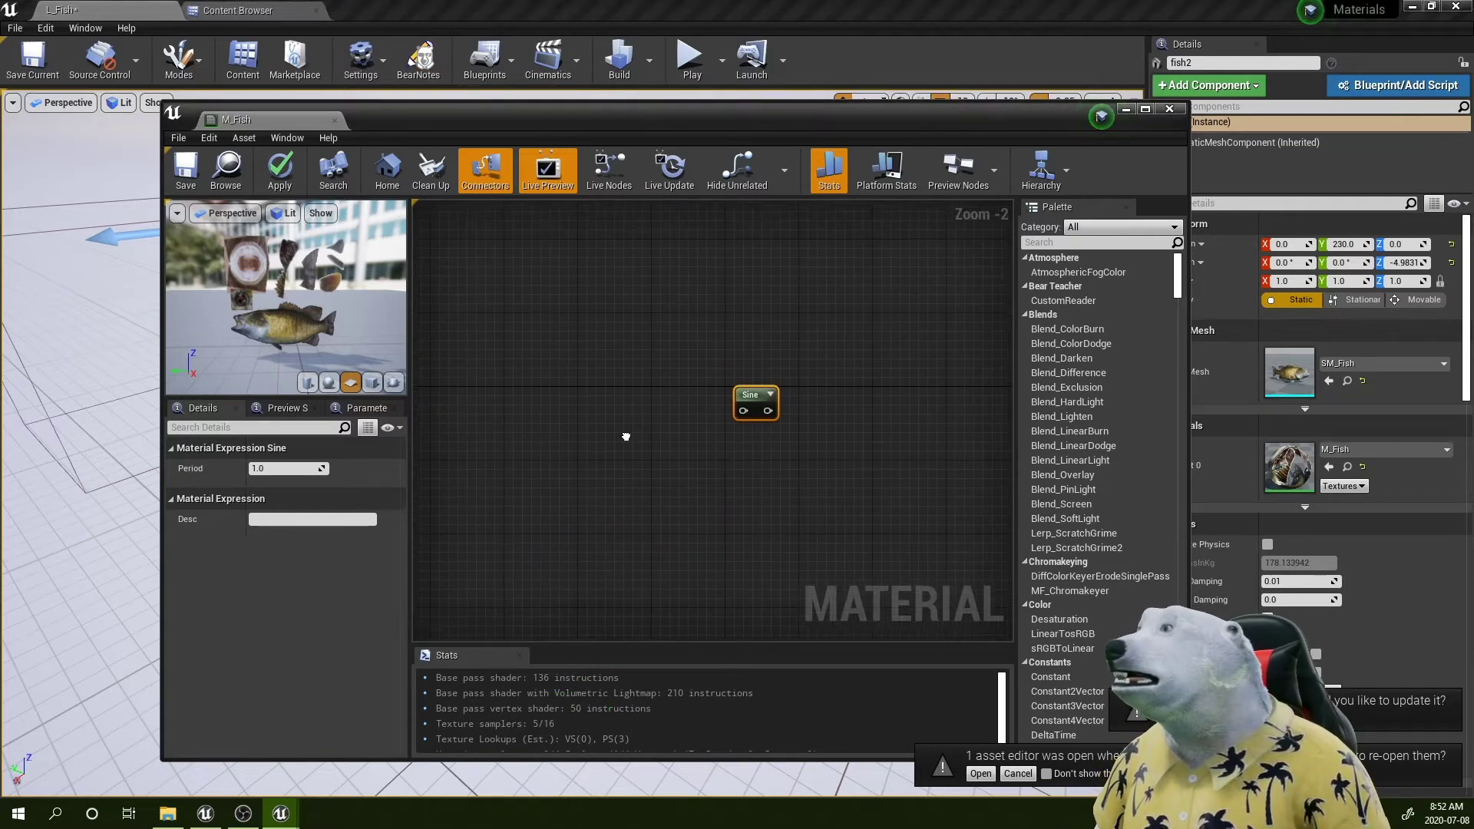
Step: Add a Time node beside the Sine node and wire its output into Sine's input
{"action": "type", "text": "time"}
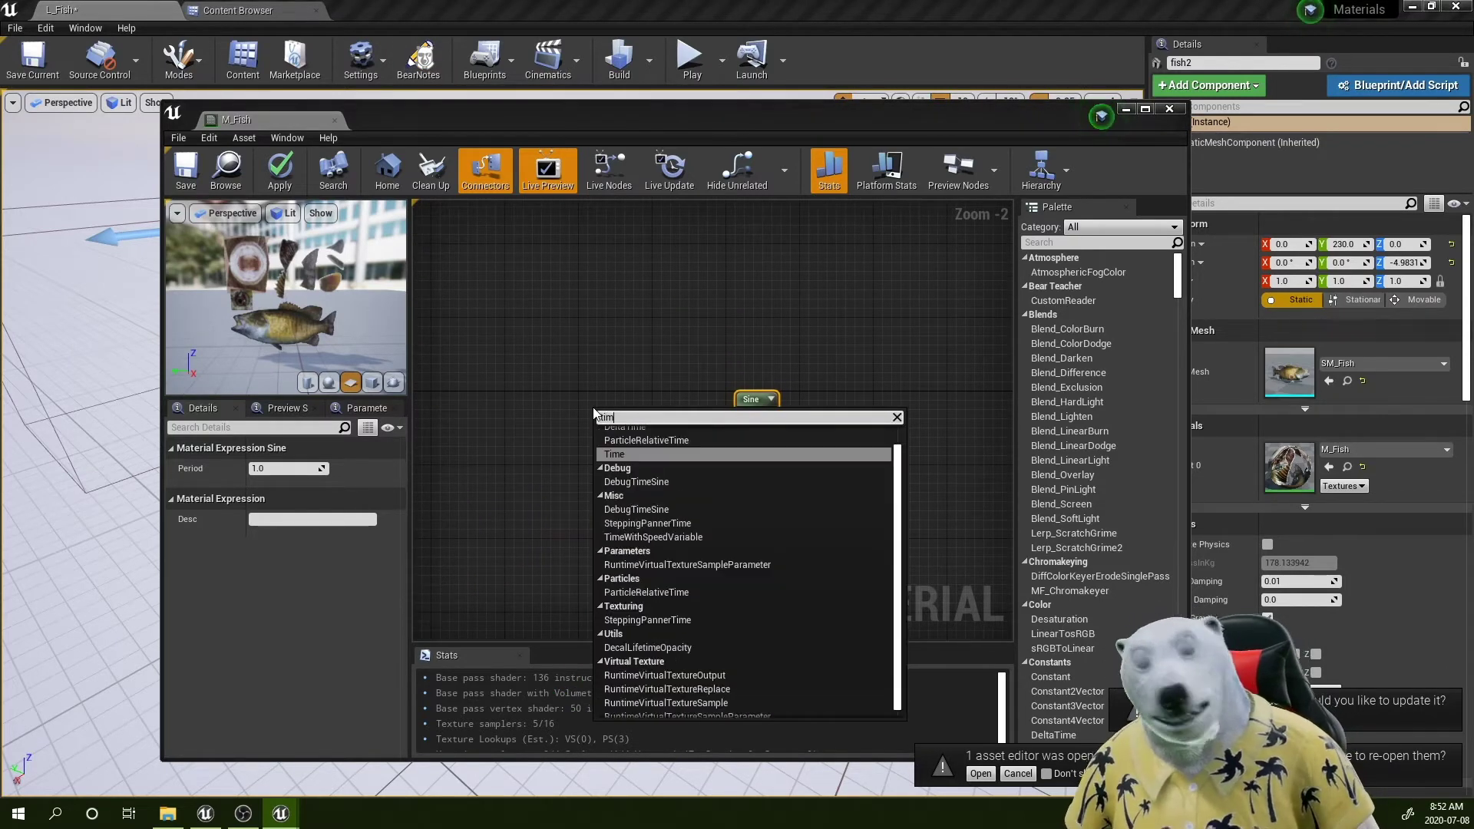
{"action": "left_click", "coordinate": [614, 455]}
{"action": "left_click_drag", "start_coordinate": [627, 429], "coordinate": [627, 399]}
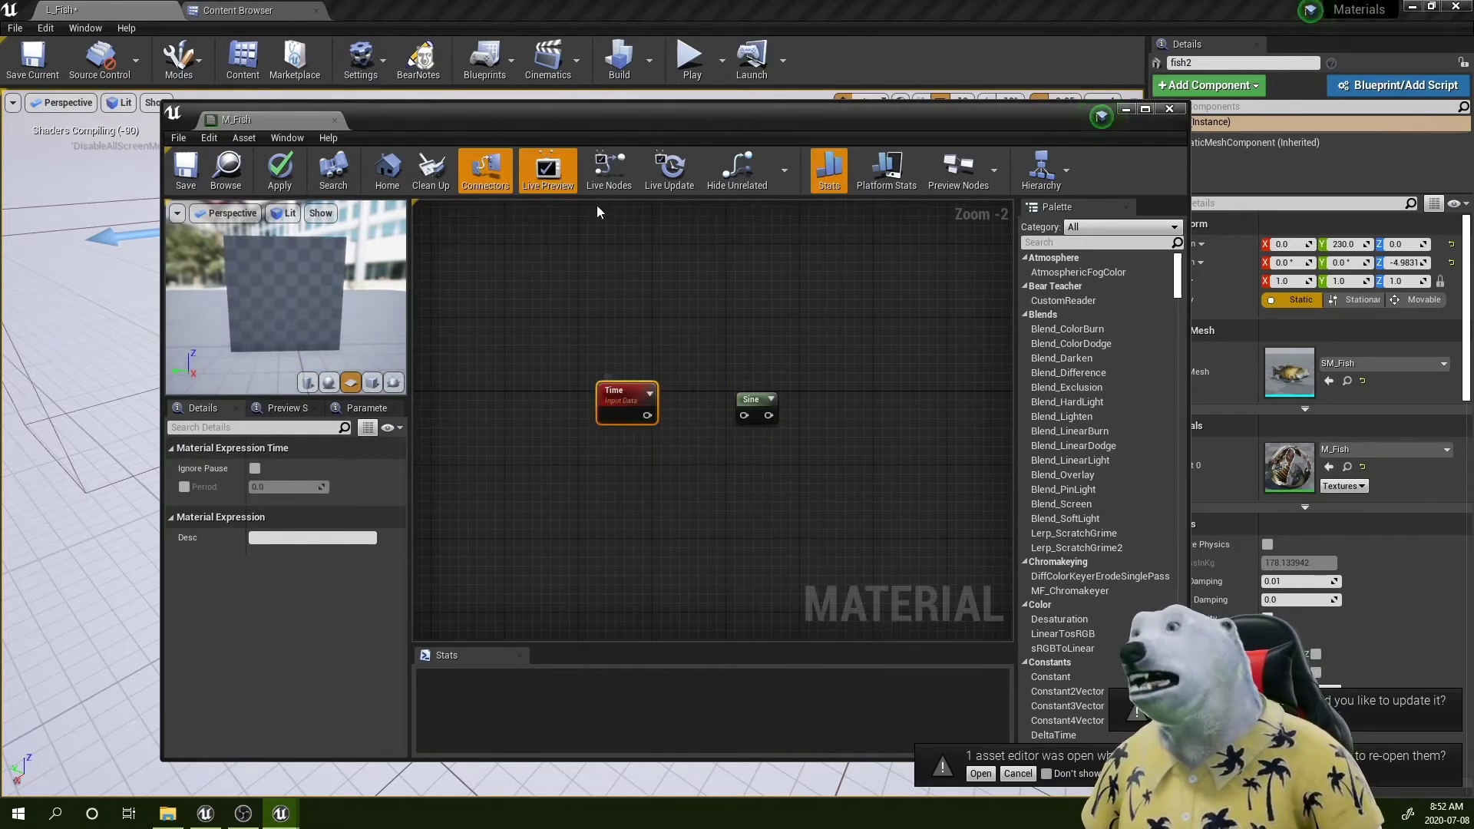
{"action": "left_click", "coordinate": [417, 64]}
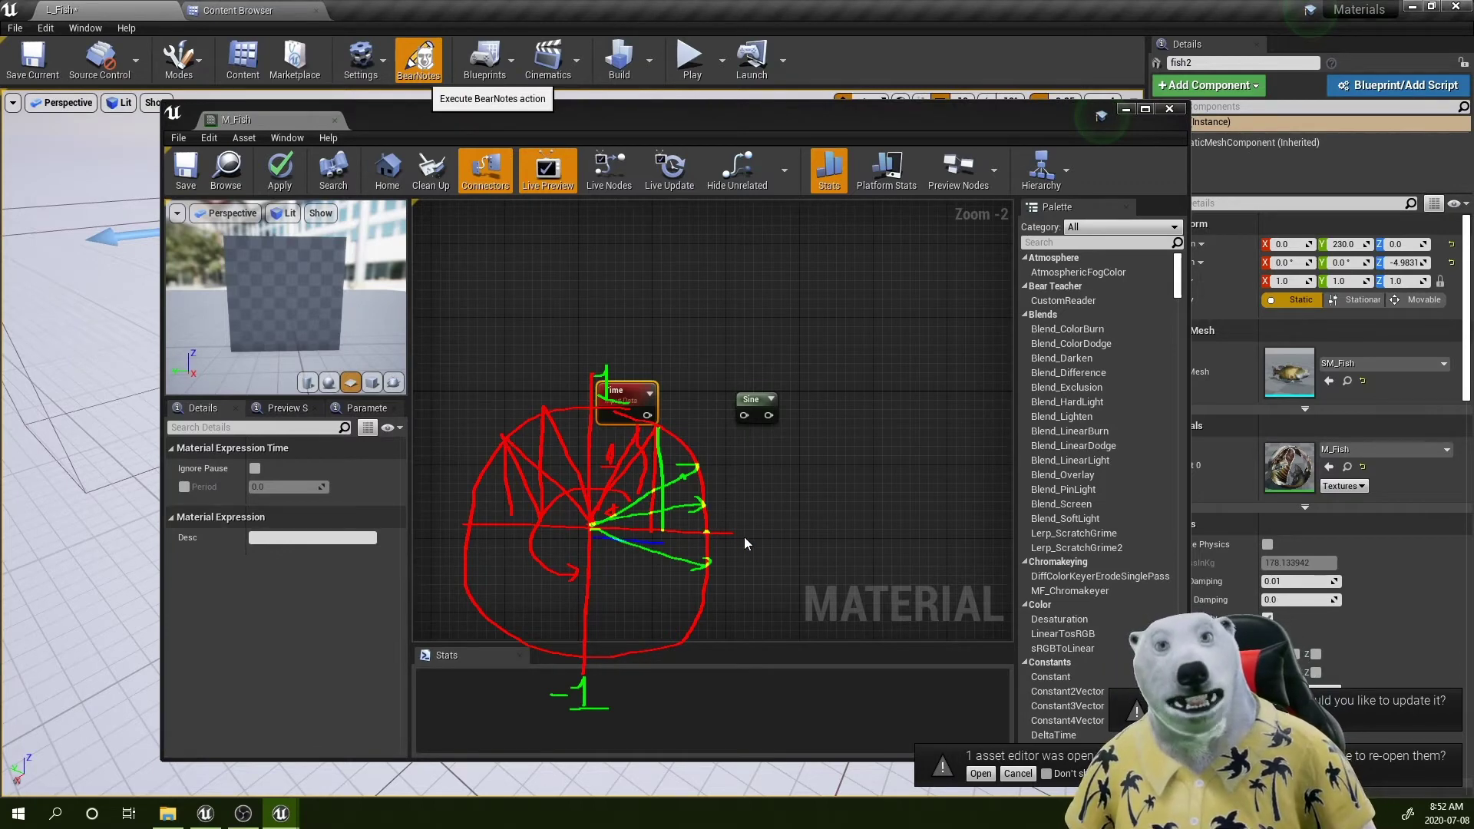
{"action": "key", "text": "Escape"}
{"action": "mouse_move", "coordinate": [638, 417]}
{"action": "left_mouse_down"}
{"action": "mouse_move", "coordinate": [745, 416]}
{"action": "mouse_move", "coordinate": [663, 410]}
{"action": "left_mouse_up"}
Step: Select the Time and Sine nodes and pan the graph to the texture nodes
{"action": "left_click_drag", "start_coordinate": [602, 339], "coordinate": [835, 448]}
{"action": "scroll", "coordinate": [863, 460], "scroll_direction": "down", "scroll_amount": 4}
{"action": "right_click_drag", "start_coordinate": [863, 459], "coordinate": [577, 412]}
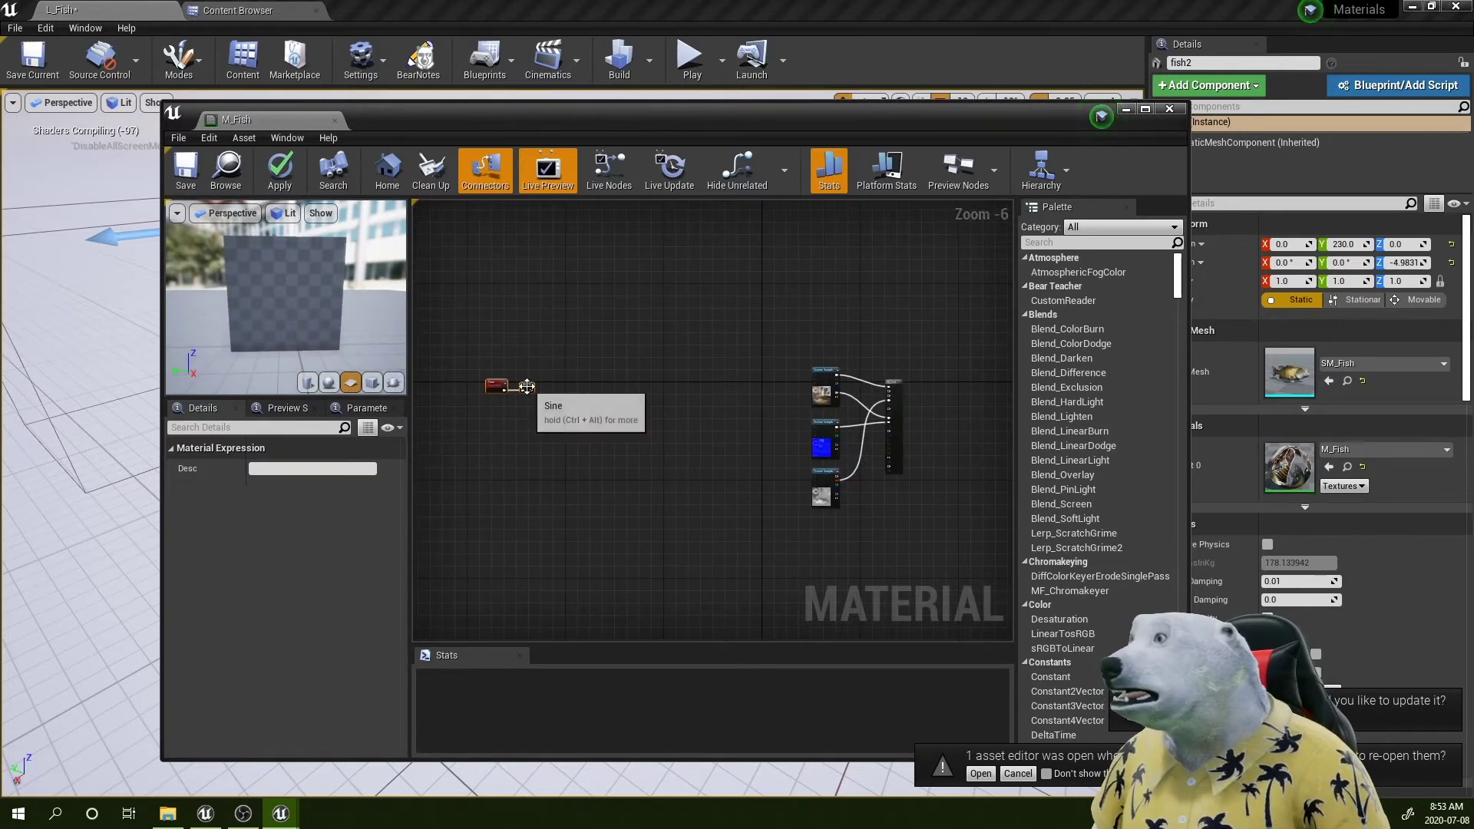
{"action": "scroll", "coordinate": [683, 395], "scroll_direction": "up", "scroll_amount": 3}
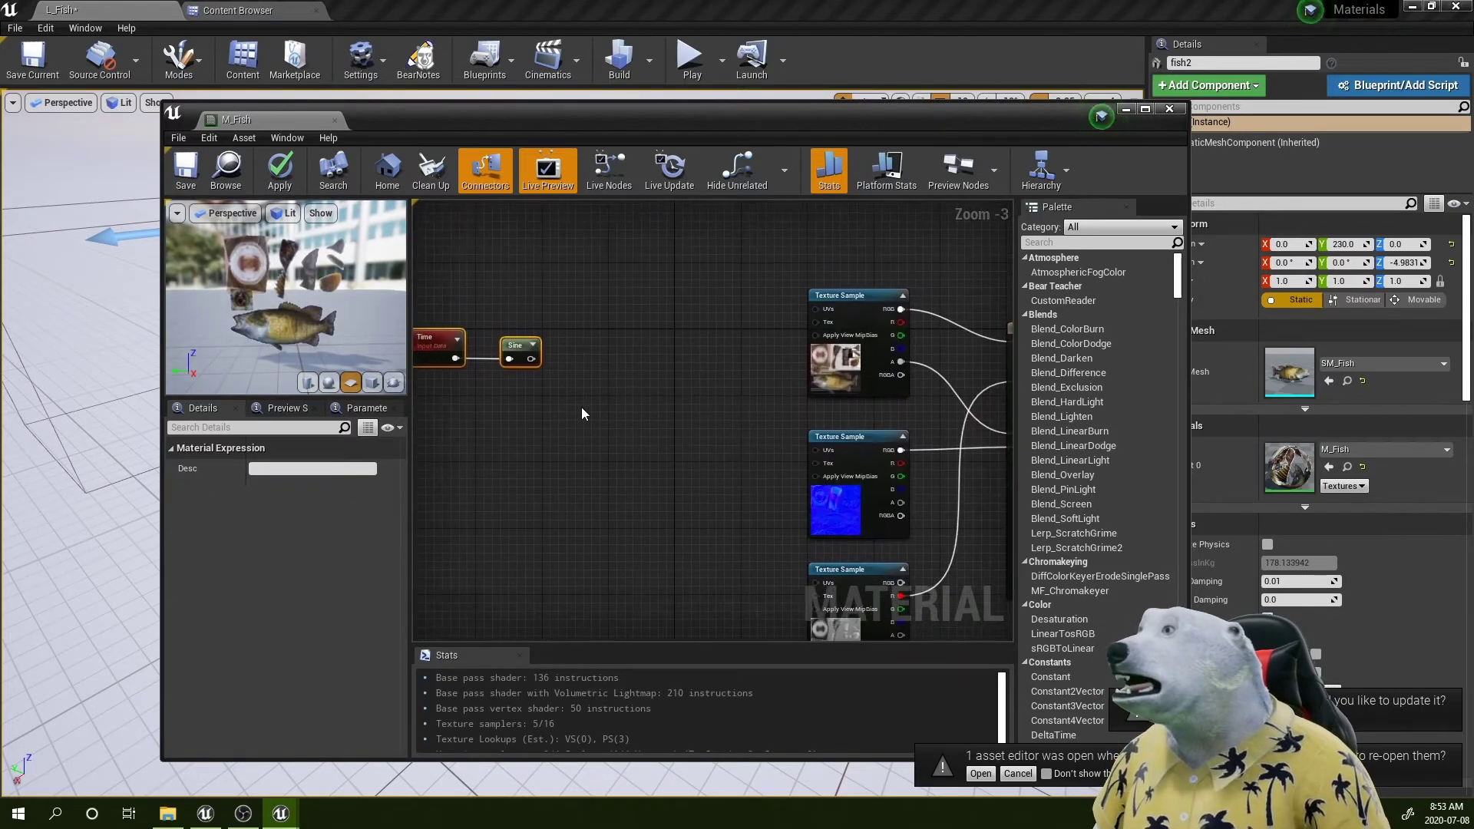
{"action": "right_click_drag", "start_coordinate": [605, 418], "coordinate": [582, 464]}
Step: Search the node list for 'debug' to add a debug node
{"action": "right_click", "coordinate": [609, 407]}
{"action": "left_click", "coordinate": [609, 380]}
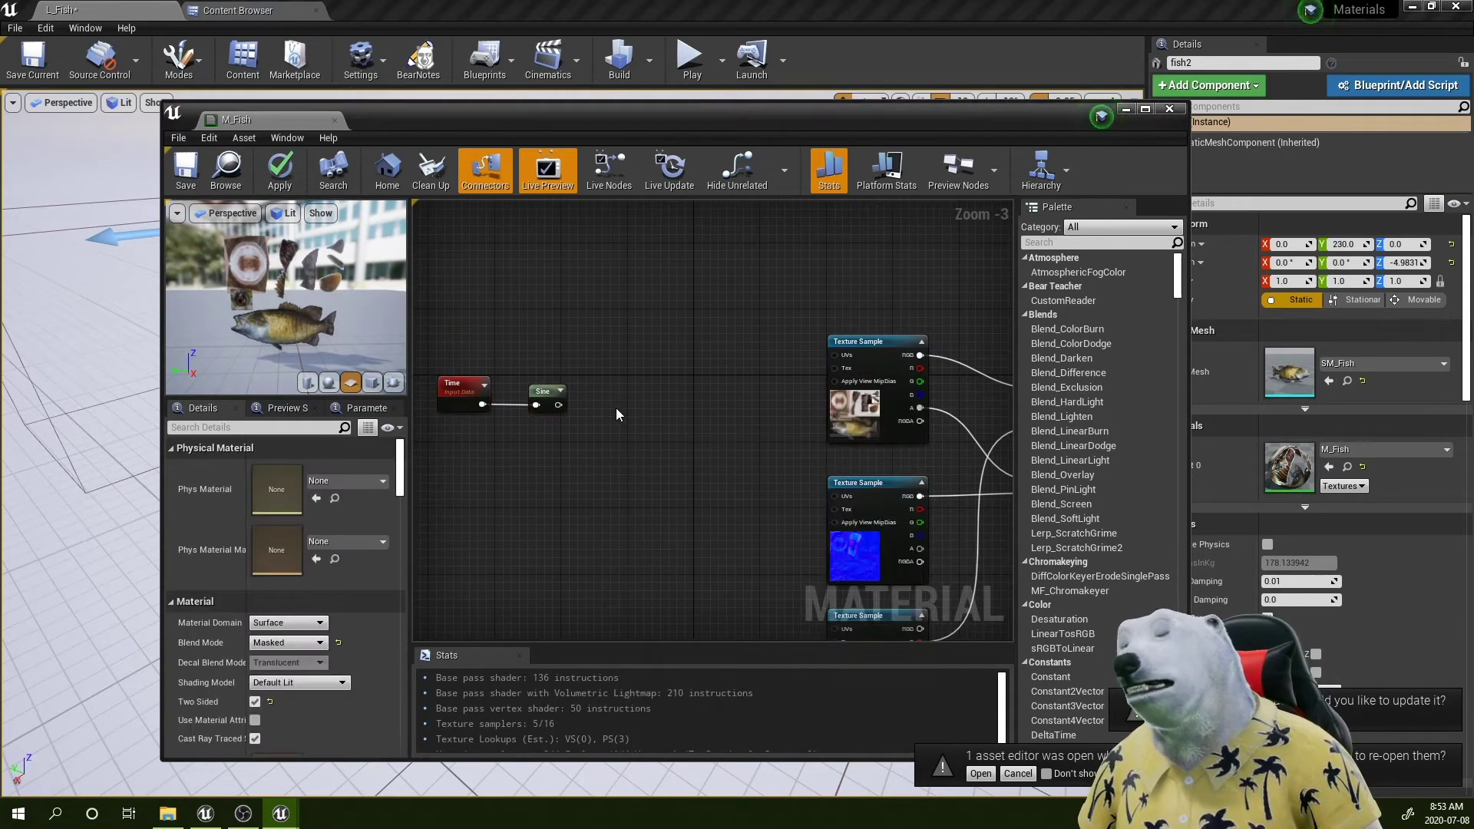
{"action": "right_click", "coordinate": [615, 407]}
{"action": "type", "text": "devb"}
{"action": "key", "text": "BackSpace"}
{"action": "type", "text": "bug"}
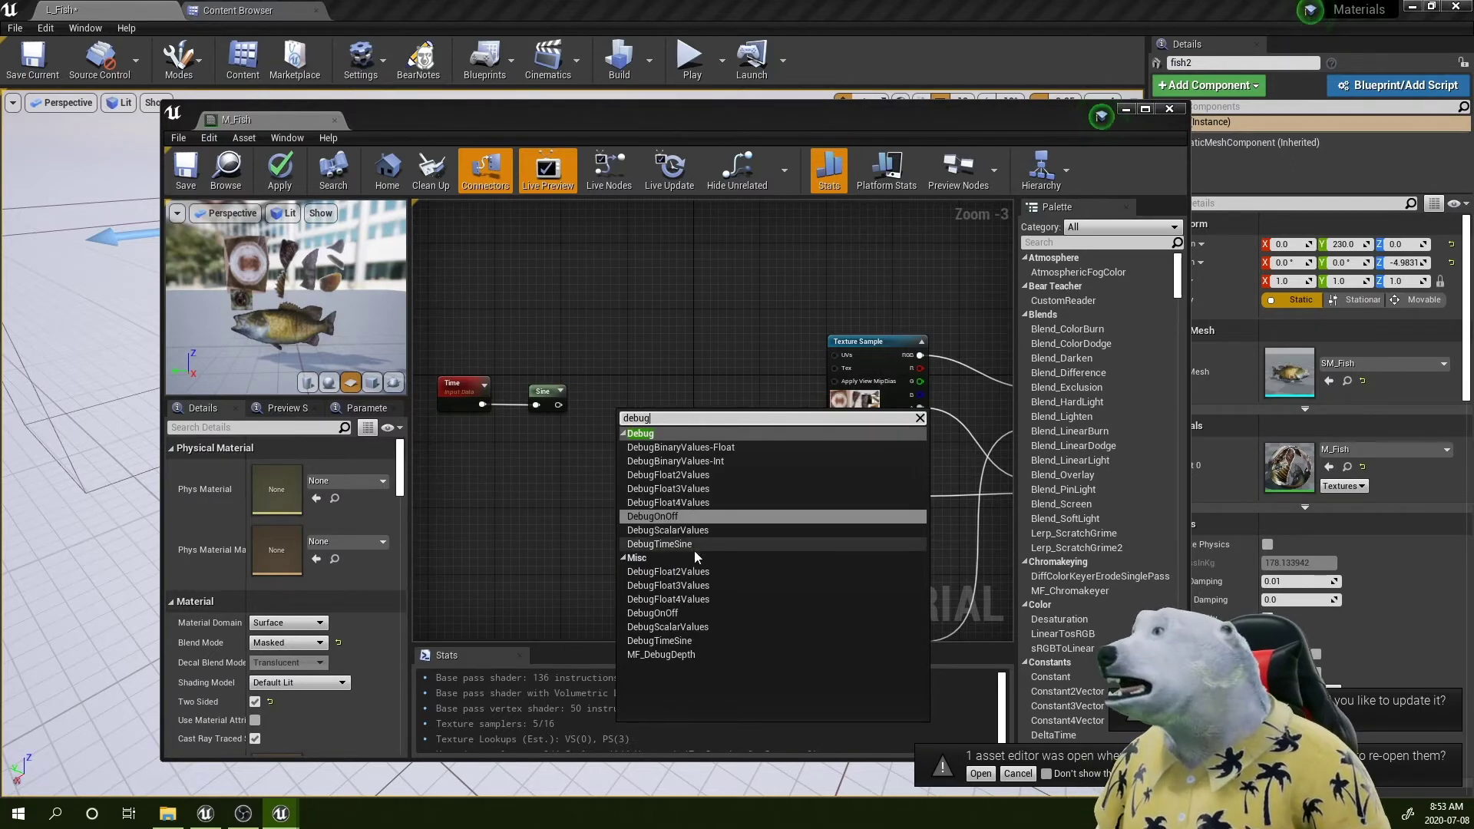
Step: Add a DebugScalarValues node, wire its result into Emissive Color, and break the Opacity Mask link
{"action": "left_click", "coordinate": [674, 530]}
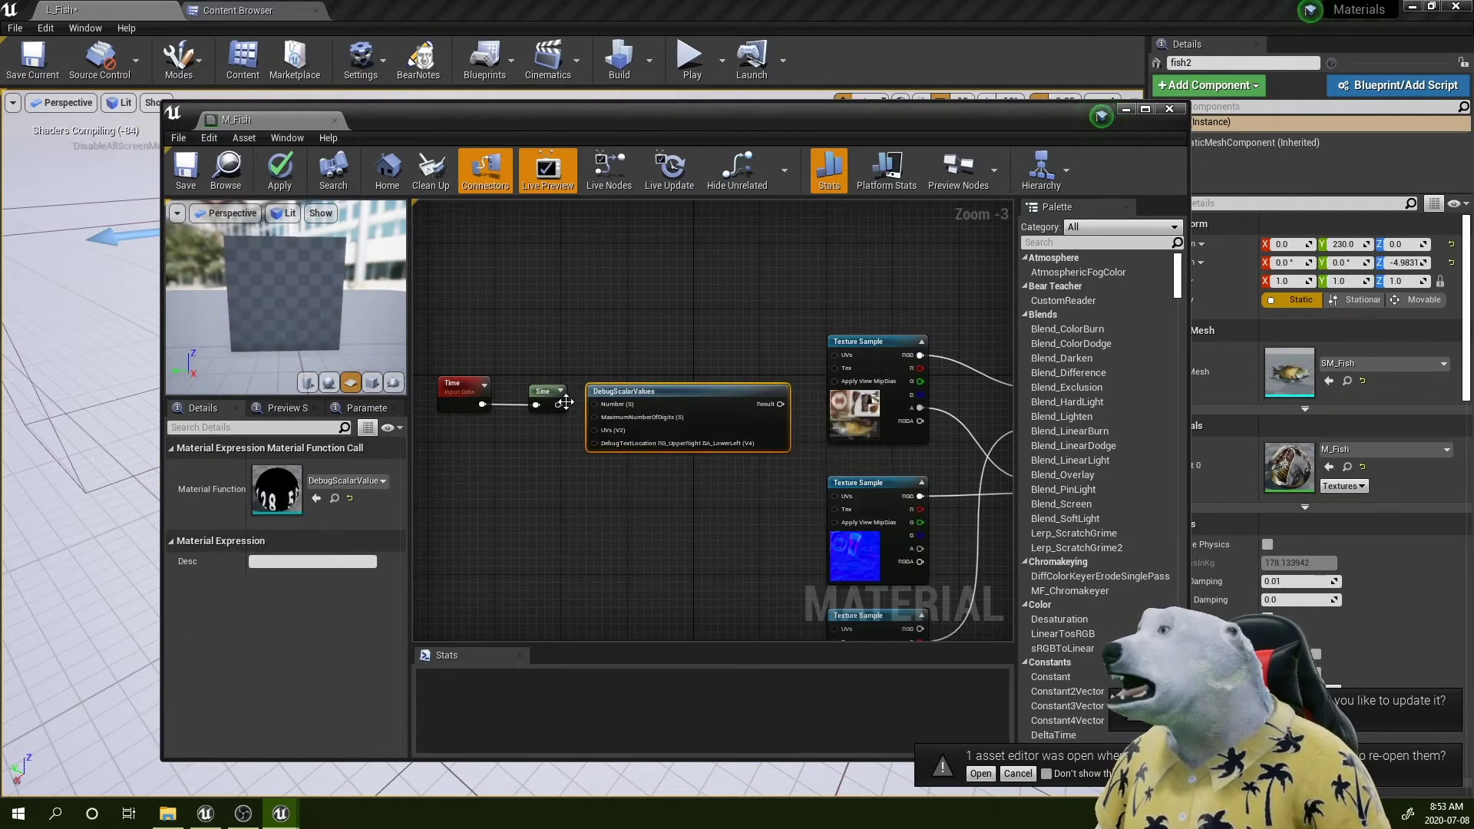
{"action": "mouse_move", "coordinate": [635, 466]}
{"action": "right_mouse_down"}
{"action": "mouse_move", "coordinate": [466, 422]}
{"action": "mouse_move", "coordinate": [607, 461]}
{"action": "right_mouse_up"}
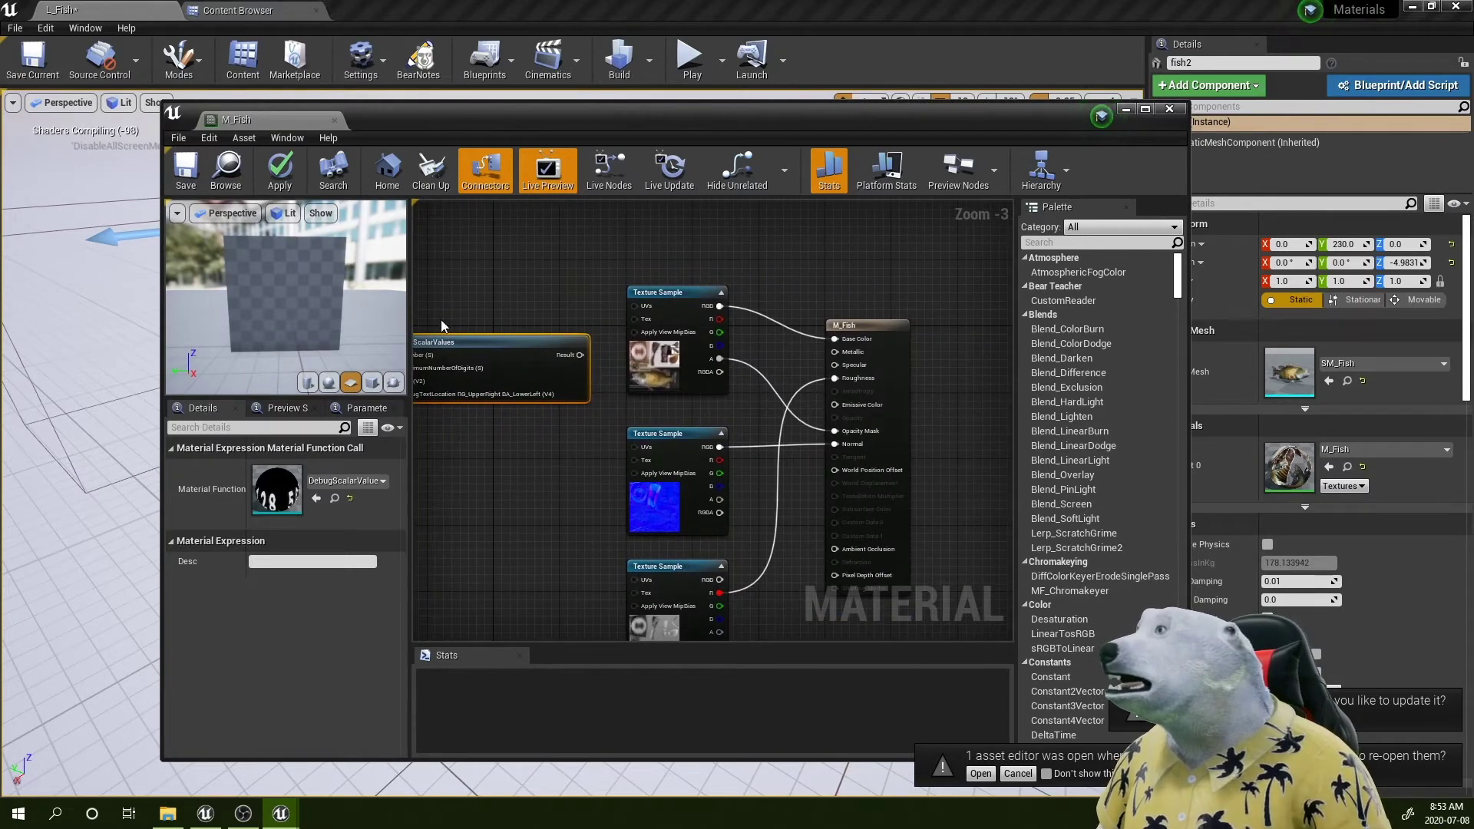
{"action": "left_click_drag", "start_coordinate": [579, 355], "coordinate": [847, 405]}
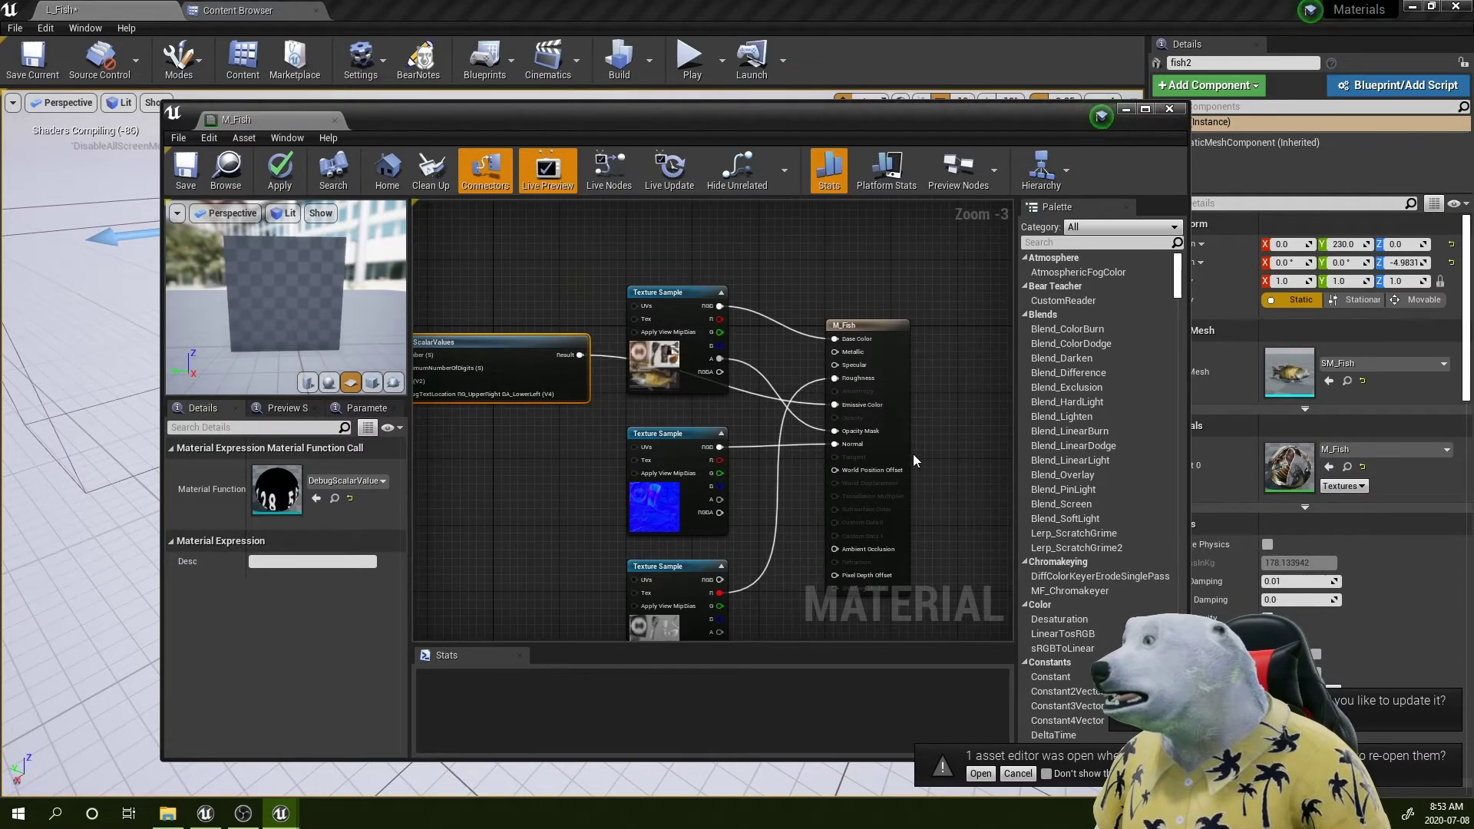
{"action": "left_click", "coordinate": [834, 431], "text": "alt"}
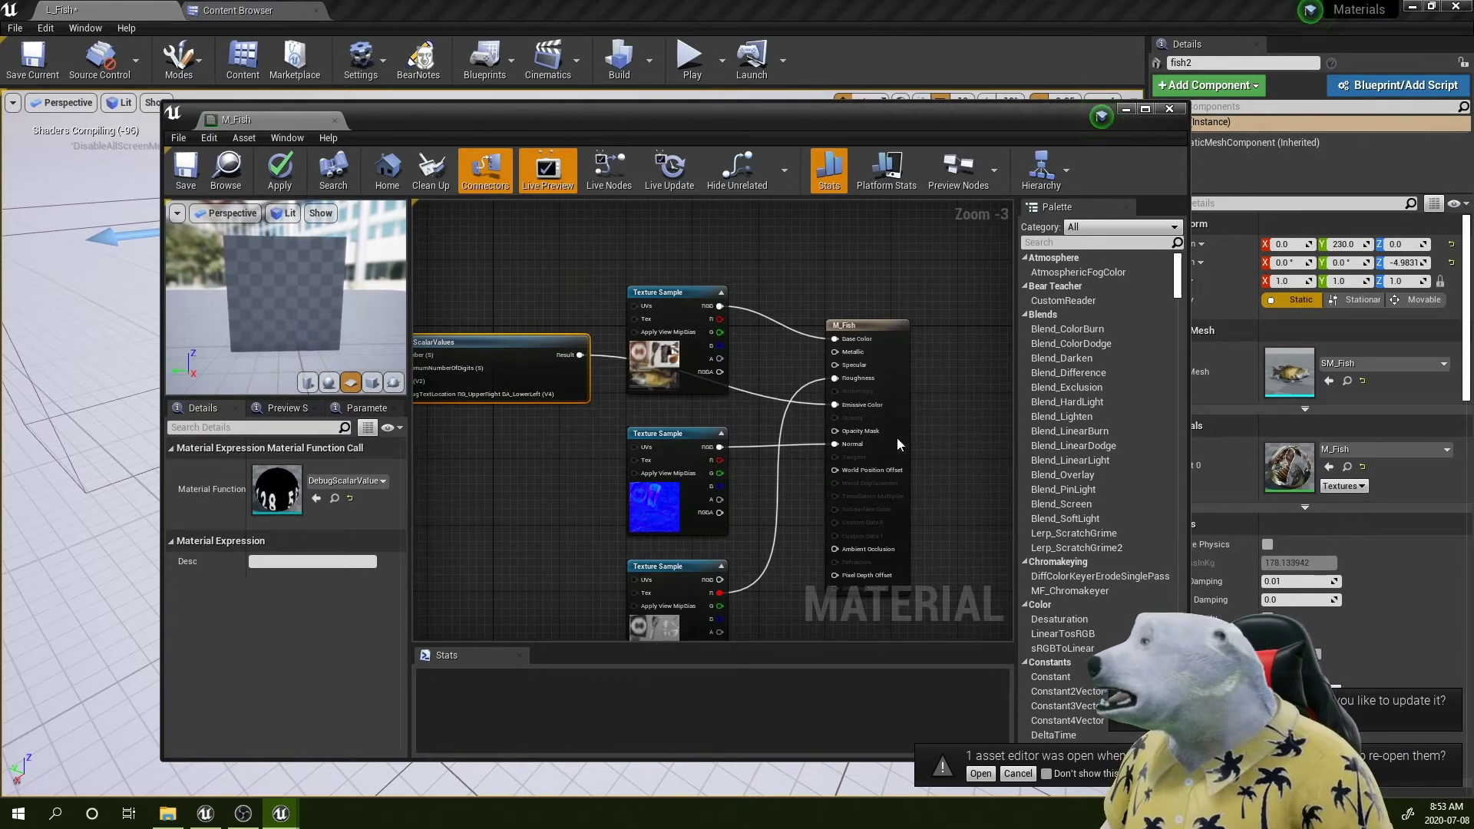
Step: Bring Time and Sine back into view and enlarge the material preview
{"action": "right_click_drag", "start_coordinate": [554, 444], "coordinate": [731, 476]}
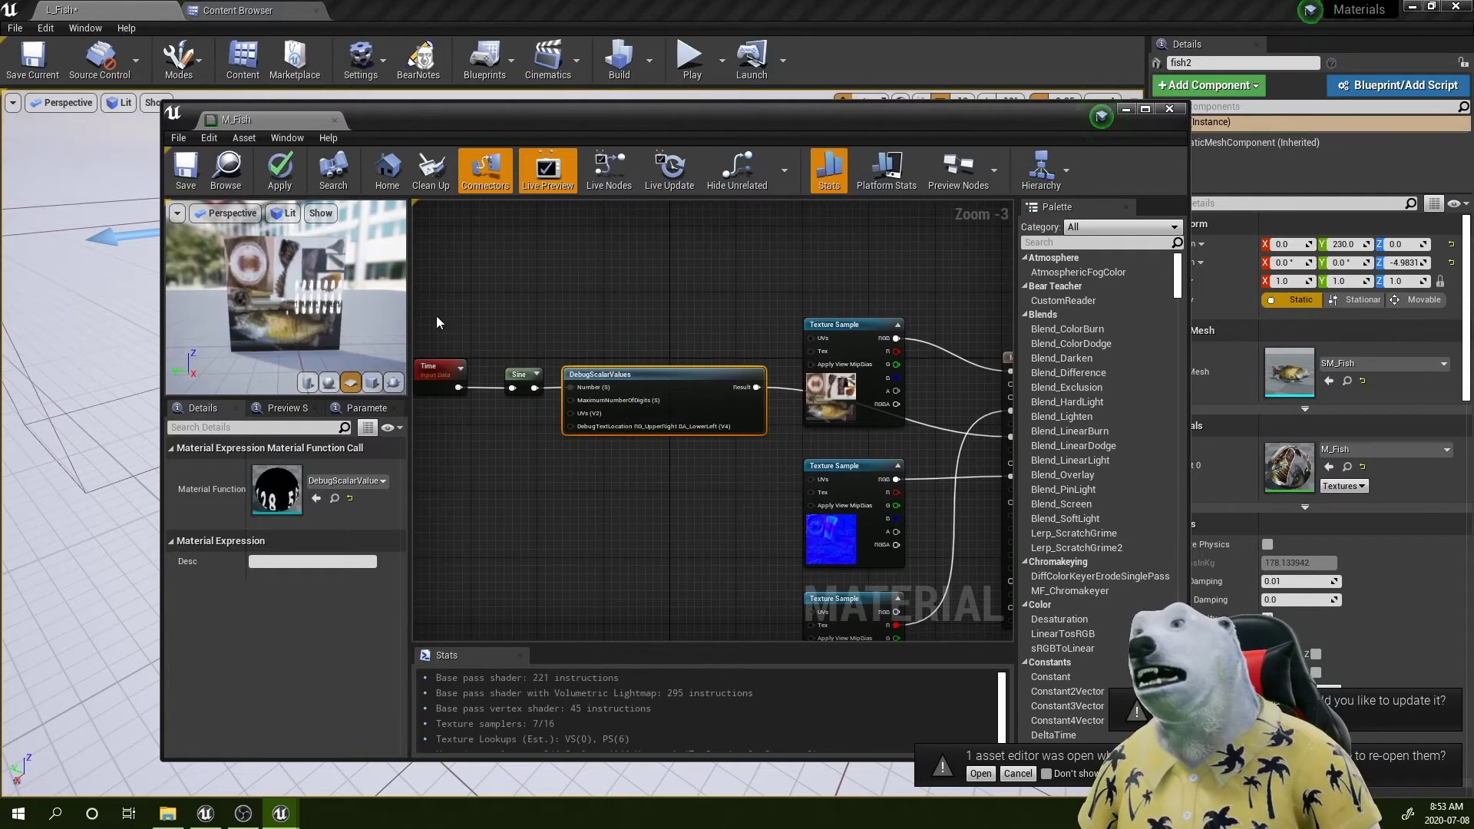
{"action": "left_click_drag", "start_coordinate": [410, 304], "coordinate": [610, 307]}
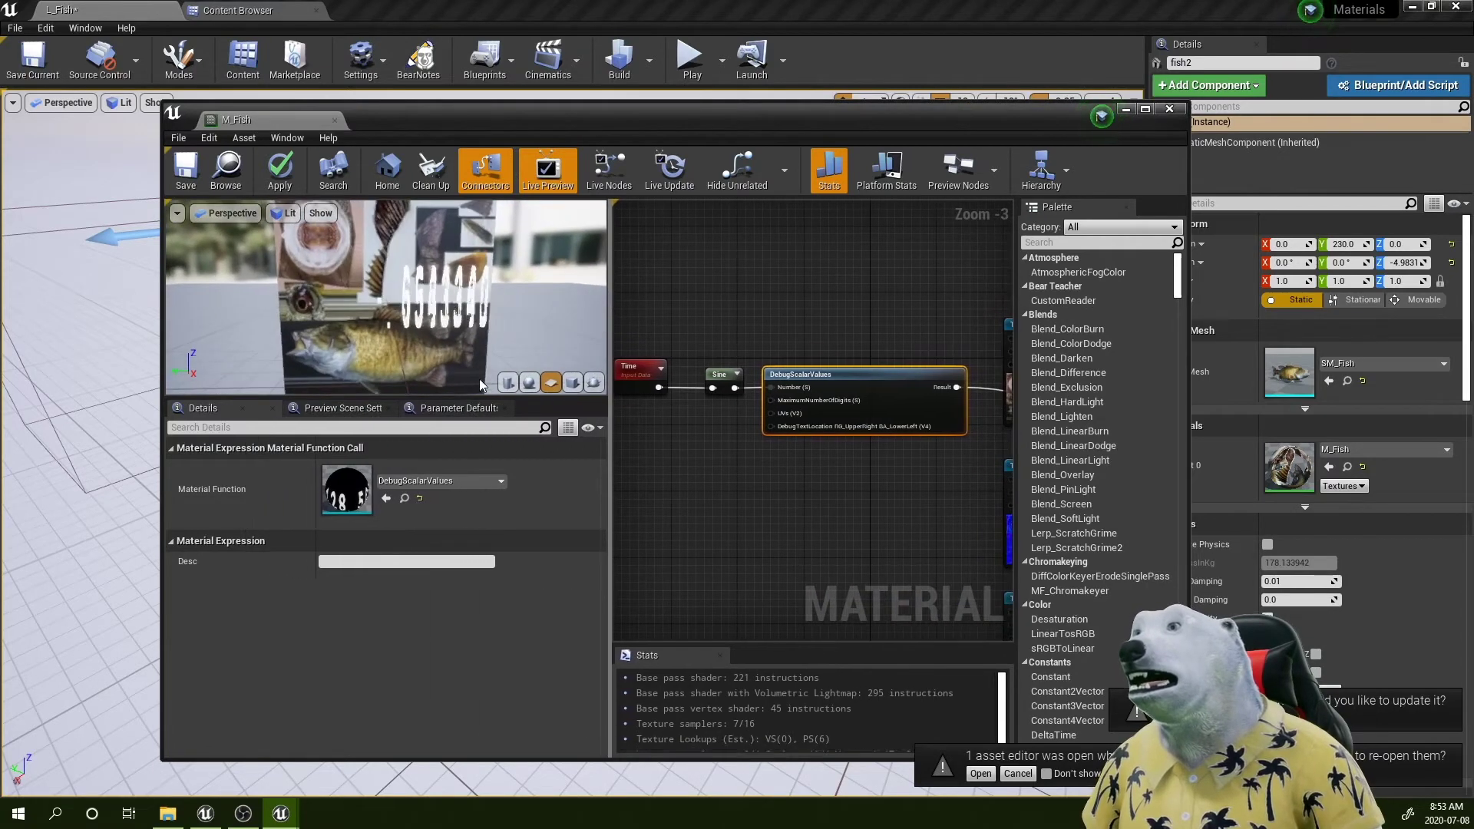
{"action": "left_click_drag", "start_coordinate": [477, 396], "coordinate": [478, 506]}
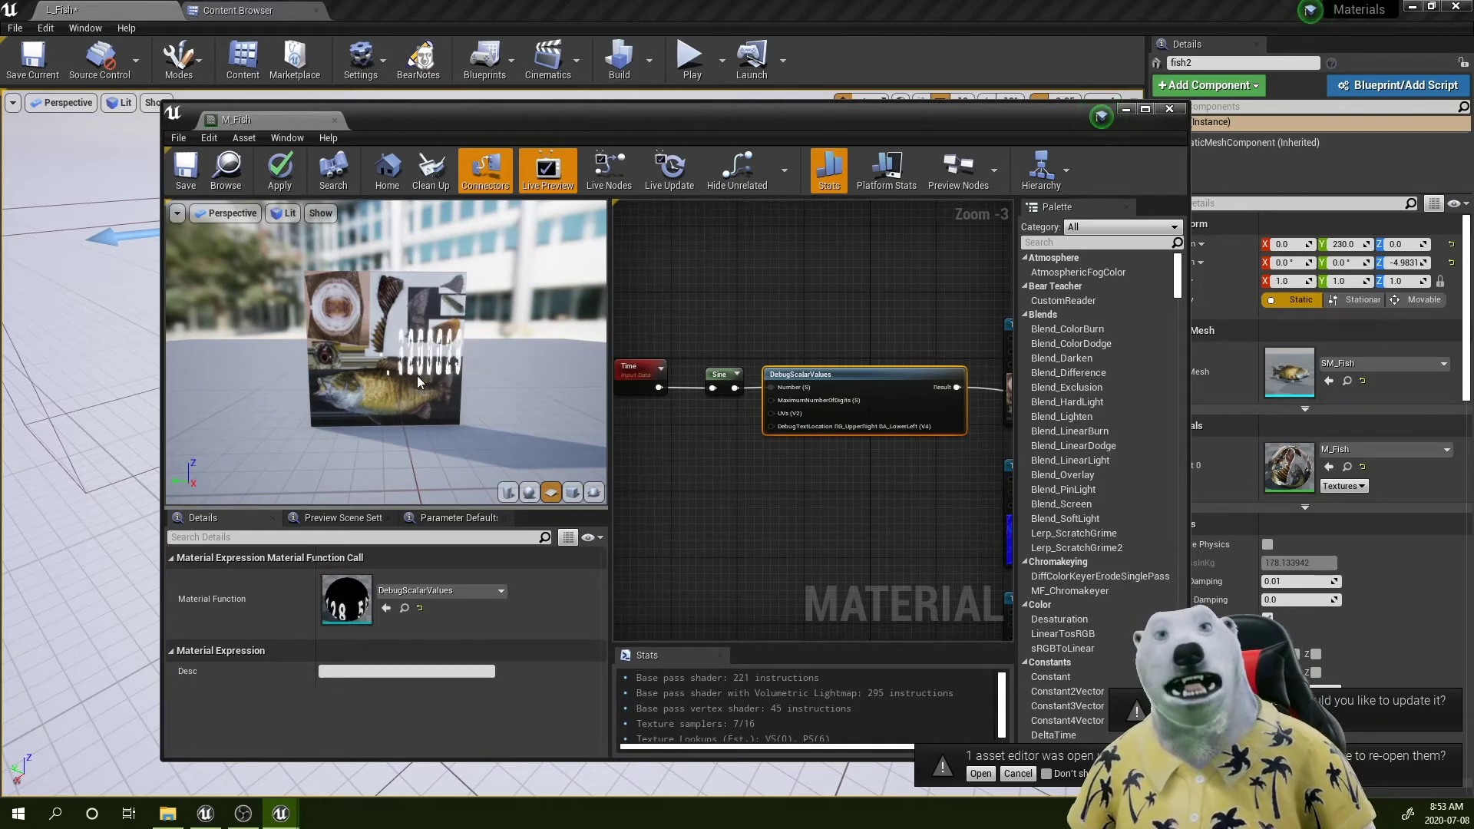
Step: Note the vertex shader instruction count and rearrange the editor window and graph view
{"action": "scroll", "coordinate": [992, 591], "scroll_direction": "down", "scroll_amount": 2}
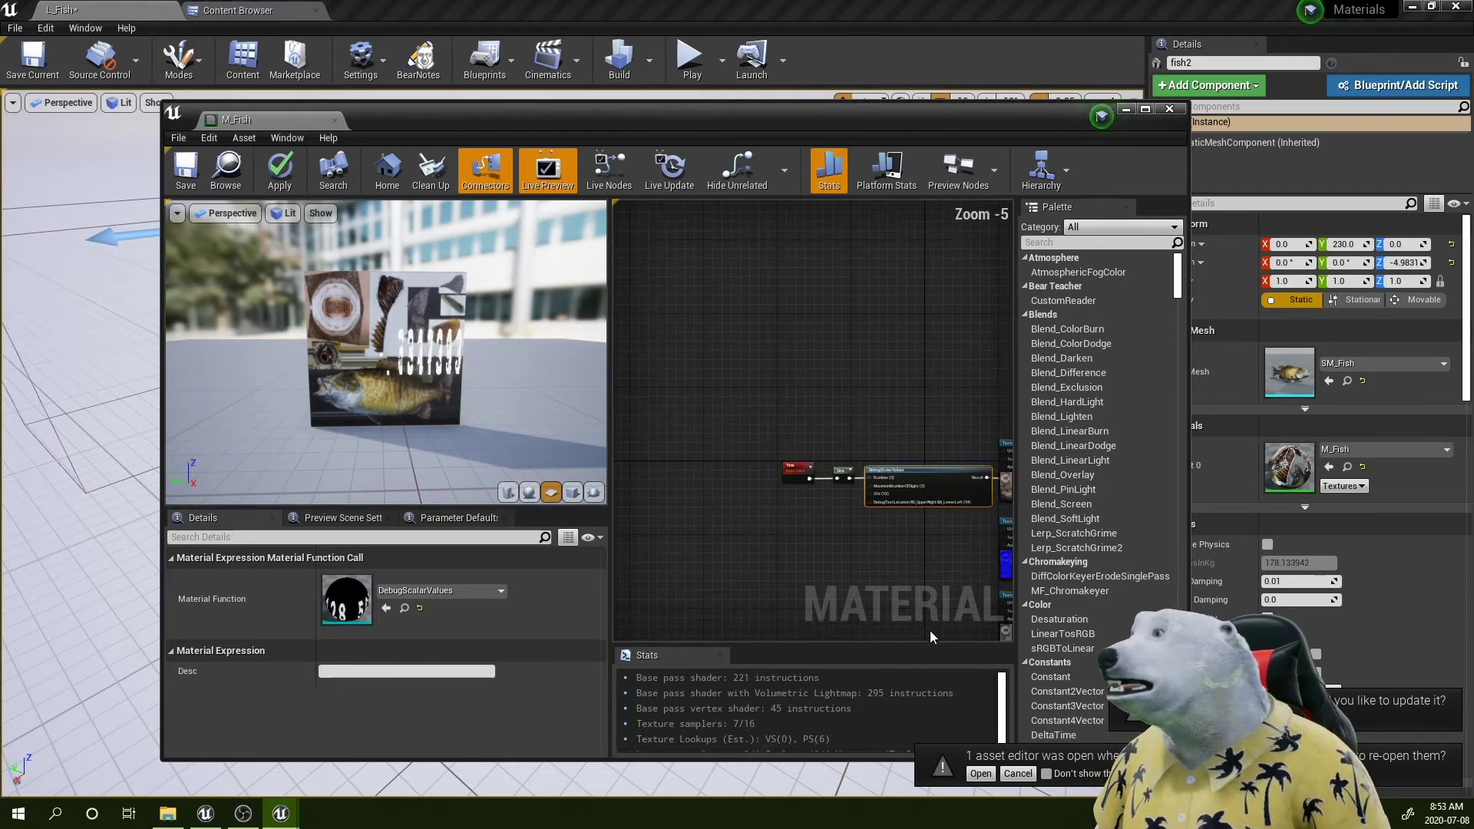
{"action": "left_click", "coordinate": [910, 710]}
{"action": "left_click_drag", "start_coordinate": [868, 127], "coordinate": [772, 97]}
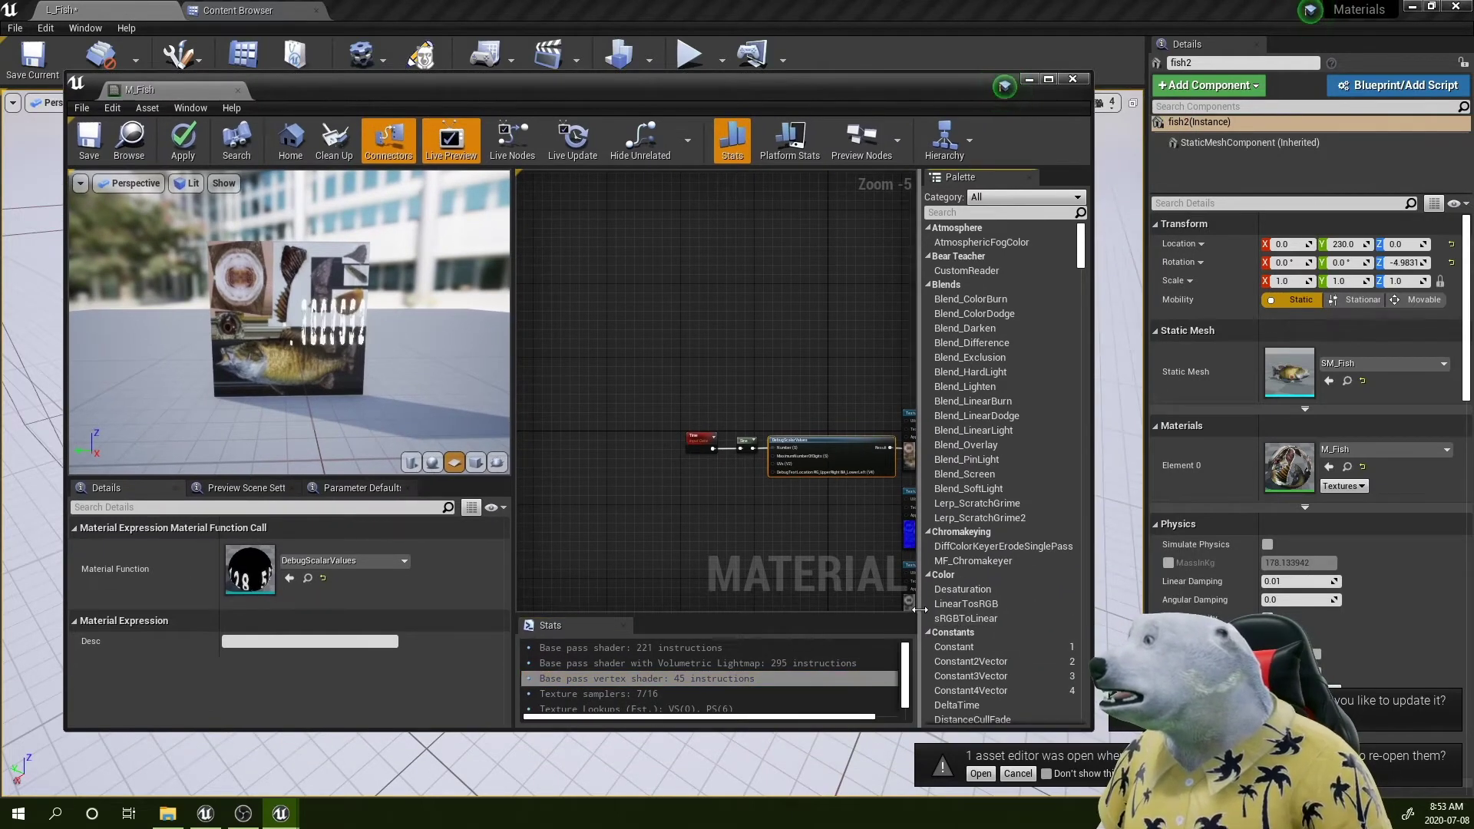
{"action": "left_click_drag", "start_coordinate": [921, 609], "coordinate": [988, 610]}
{"action": "scroll", "coordinate": [252, 313], "scroll_direction": "up", "scroll_amount": 2}
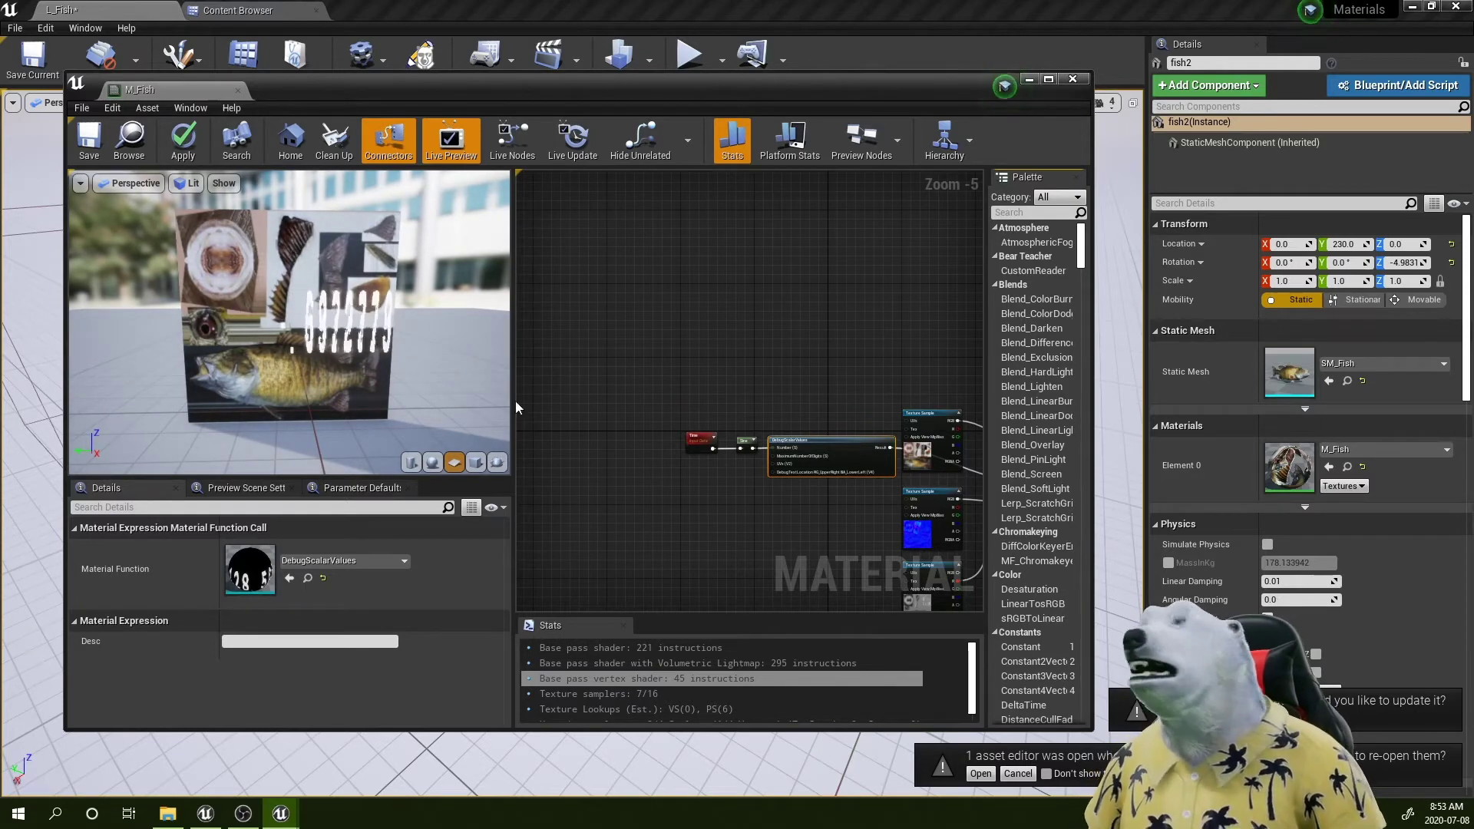
{"action": "right_click_drag", "start_coordinate": [799, 439], "coordinate": [669, 359]}
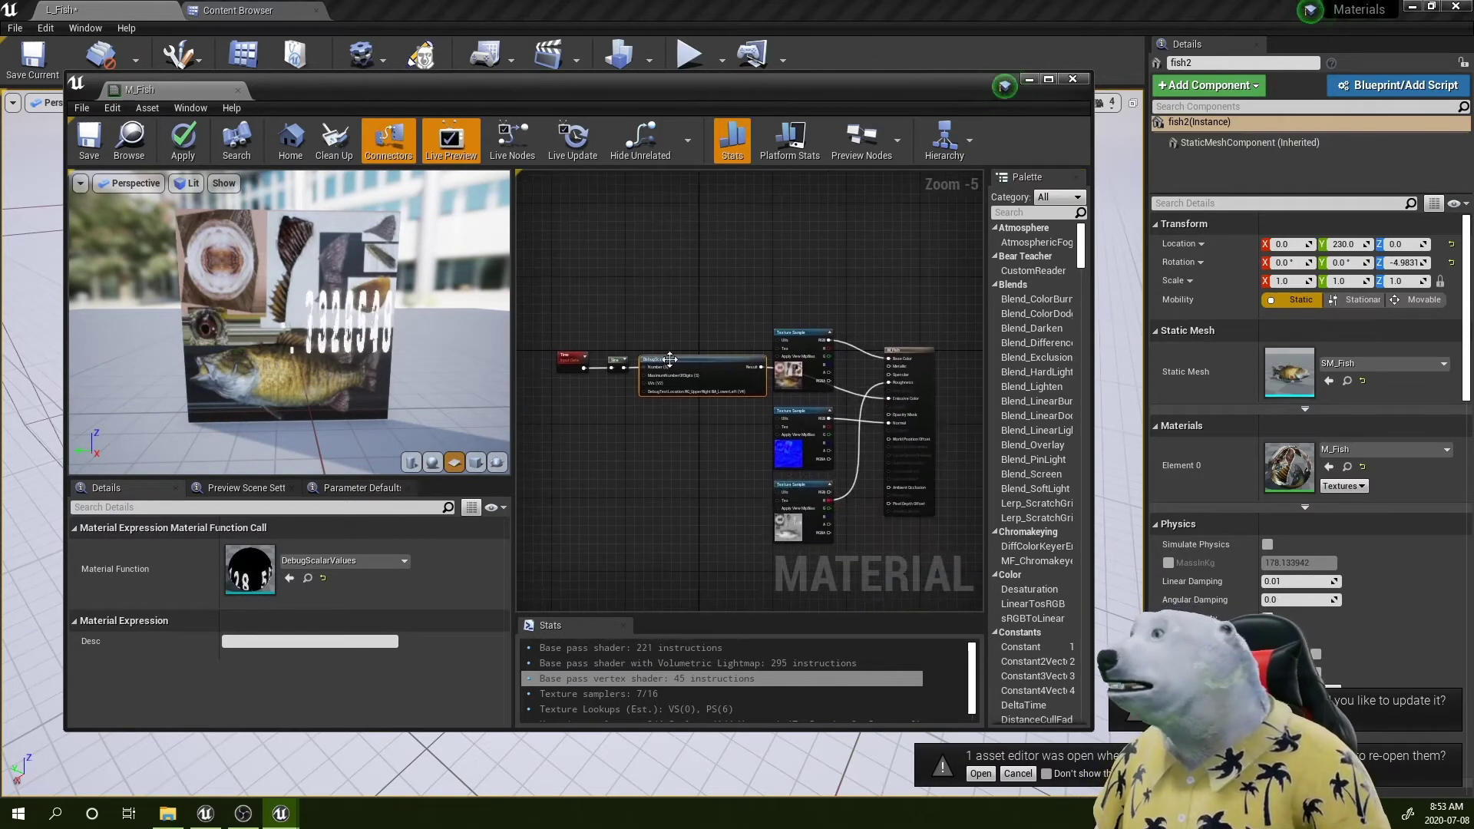
{"action": "scroll", "coordinate": [718, 431], "scroll_direction": "up", "scroll_amount": 2}
Step: Delete the DebugScalarValues node and wire Sine into World Position Offset
{"action": "key", "text": "Delete"}
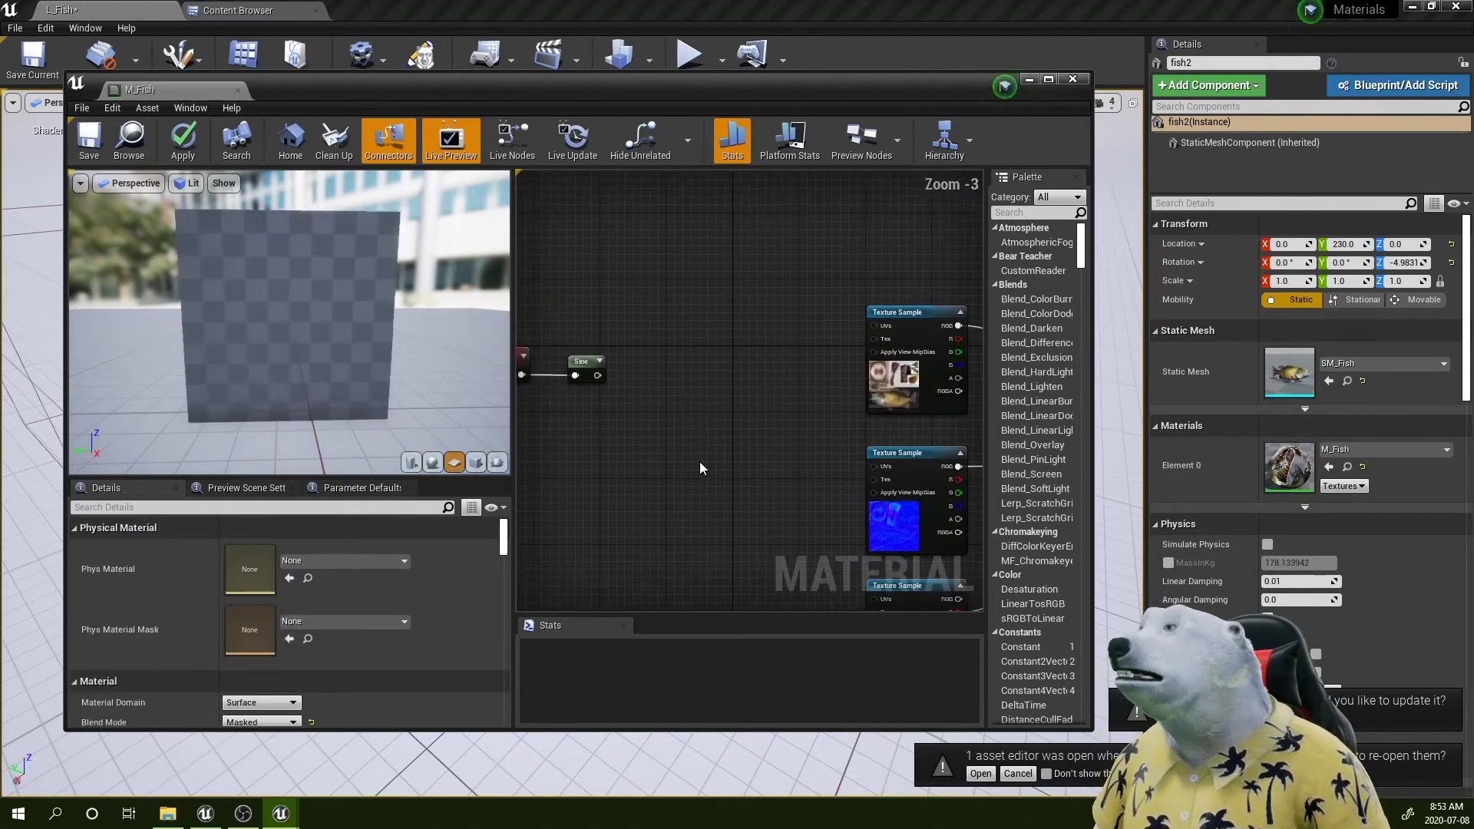
{"action": "left_click_drag", "start_coordinate": [534, 342], "coordinate": [632, 397]}
{"action": "left_click_drag", "start_coordinate": [548, 370], "coordinate": [658, 403]}
{"action": "right_click_drag", "start_coordinate": [752, 418], "coordinate": [542, 338]}
{"action": "left_click_drag", "start_coordinate": [555, 353], "coordinate": [930, 436]}
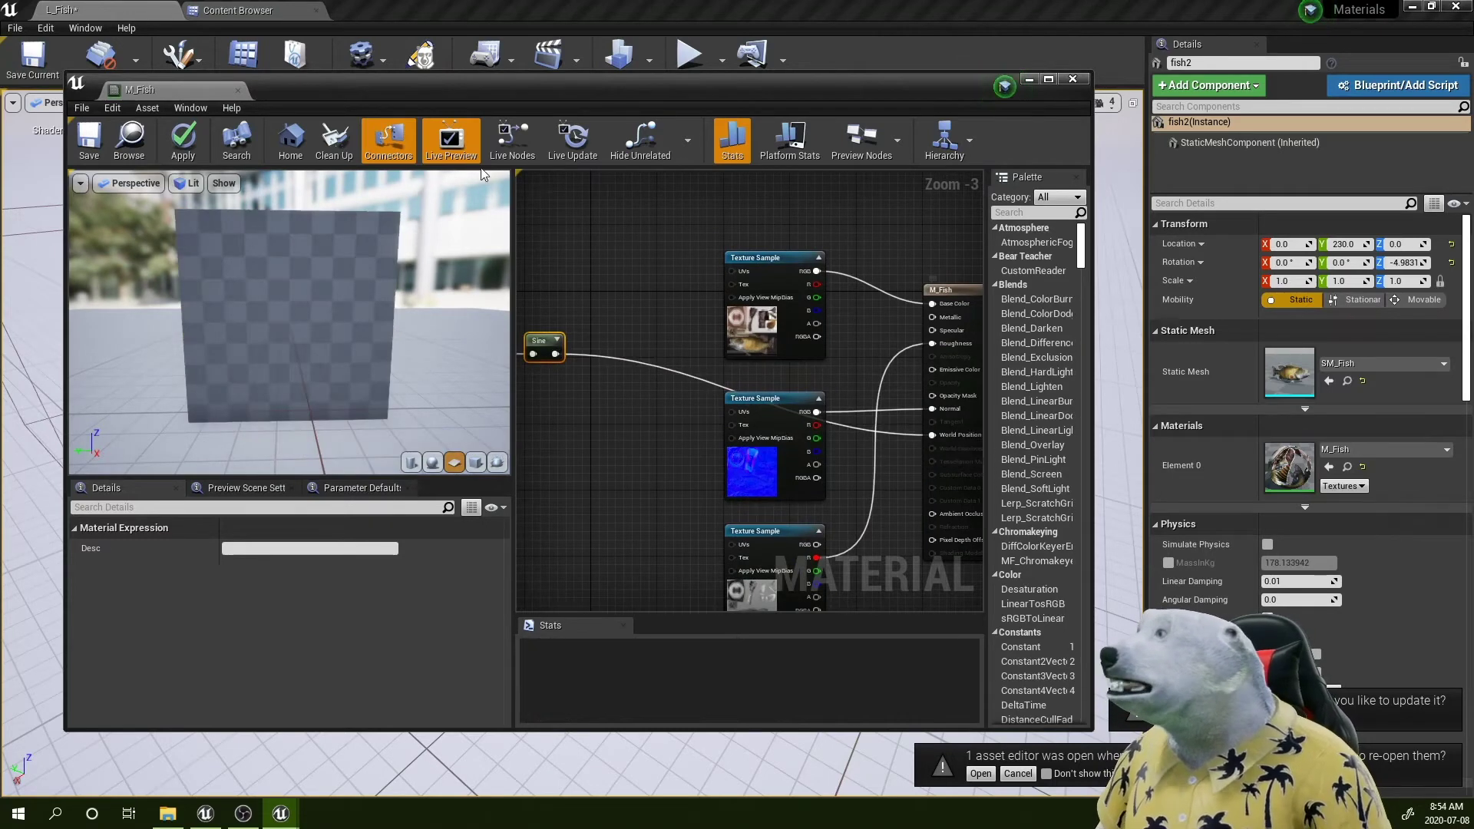
{"action": "right_click_drag", "start_coordinate": [679, 427], "coordinate": [860, 445]}
{"action": "left_click_drag", "start_coordinate": [374, 89], "coordinate": [771, 134]}
Step: Apply and save M_Fish, view the fish, and move the editor aside to reveal fish2 details
{"action": "left_click", "coordinate": [596, 186]}
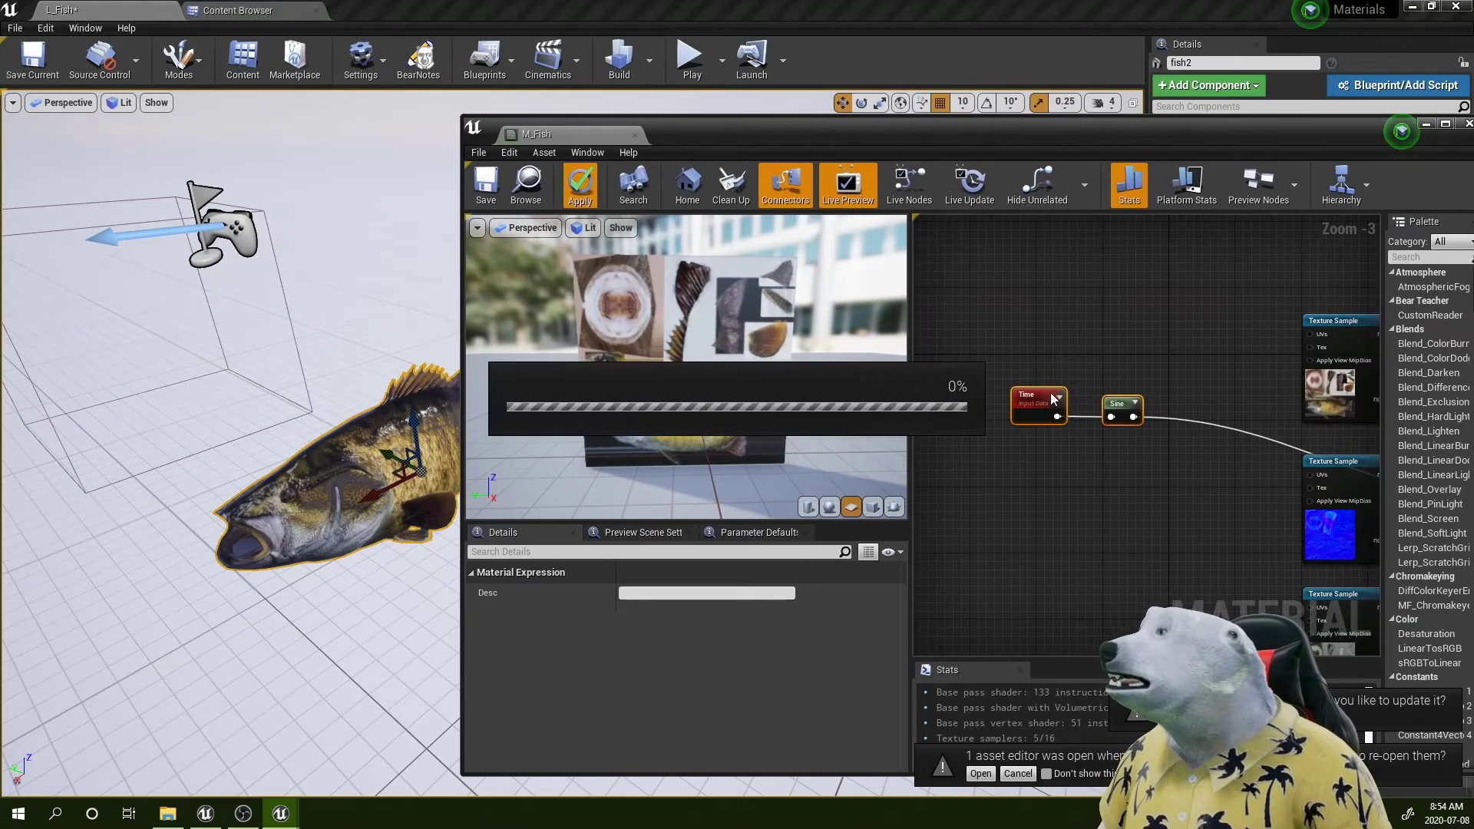
{"action": "left_click", "coordinate": [485, 186]}
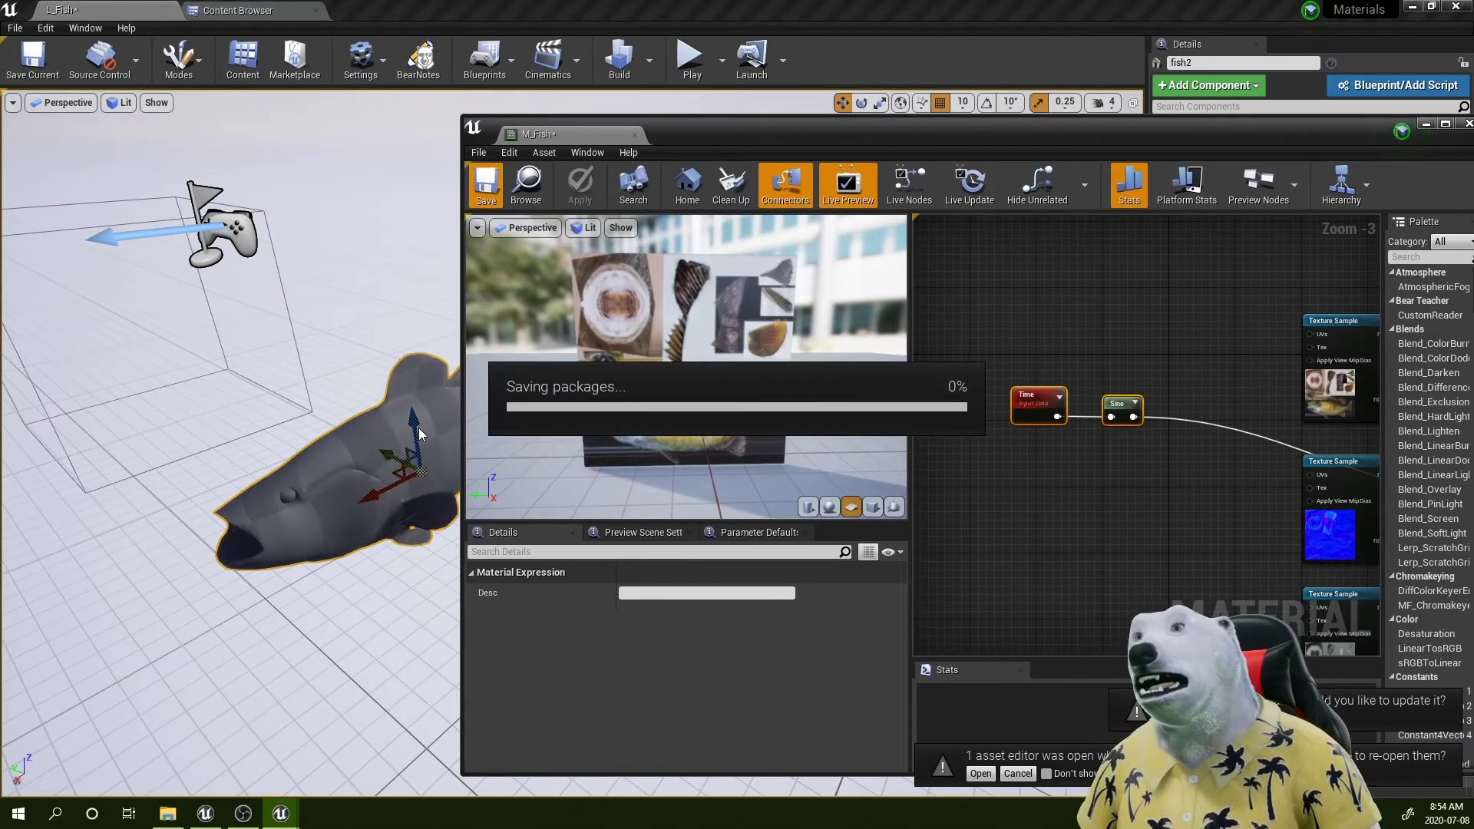
{"action": "right_click_drag", "start_coordinate": [355, 524], "coordinate": [386, 550]}
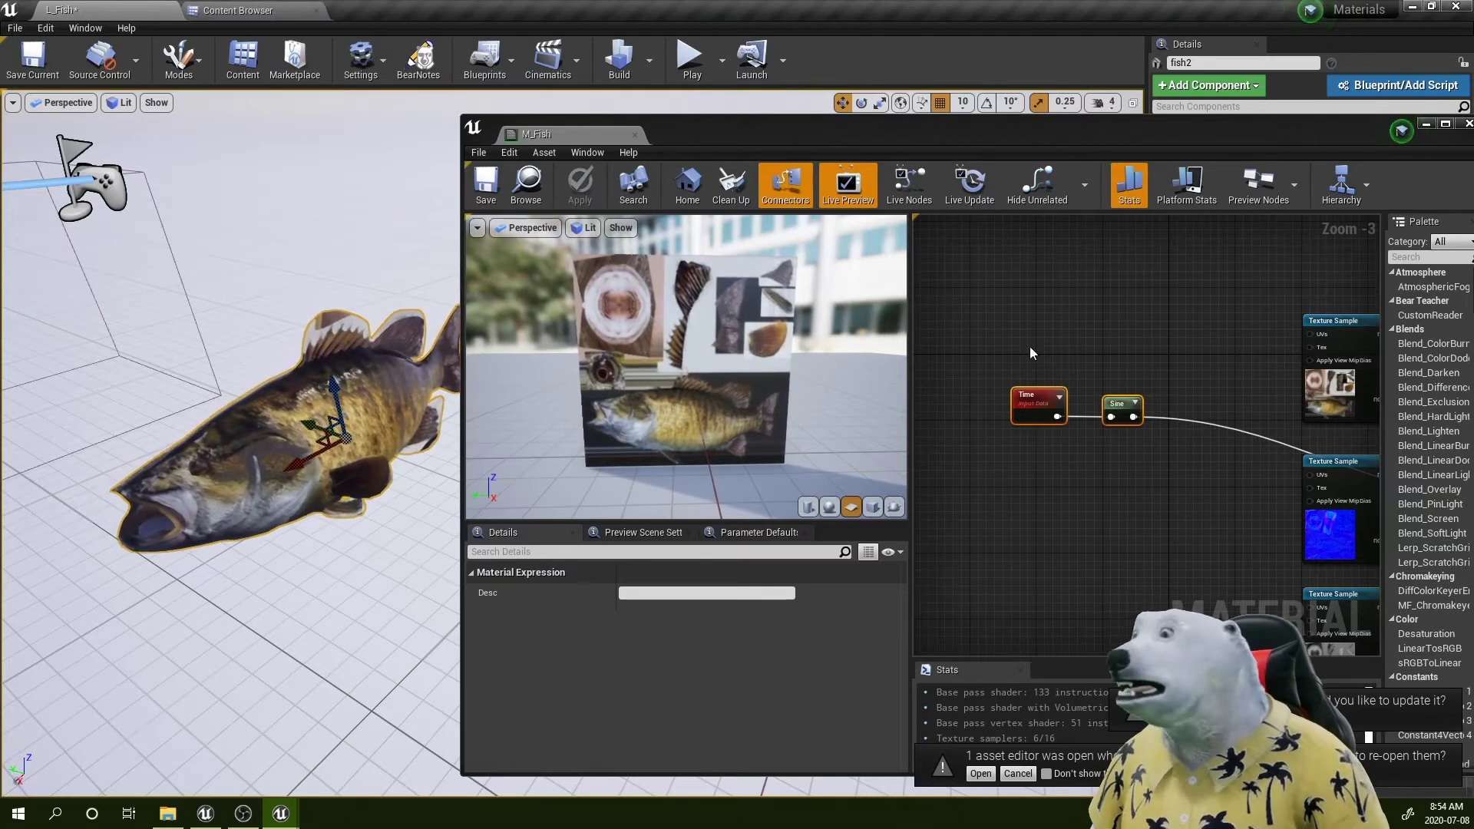
{"action": "left_click_drag", "start_coordinate": [989, 134], "coordinate": [556, 110]}
{"action": "right_click_drag", "start_coordinate": [730, 431], "coordinate": [688, 427]}
Step: Add a Multiply after Sine and a LateralMovementOffset scalar parameter with default value 100
{"action": "left_click", "coordinate": [649, 313]}
{"action": "left_click", "coordinate": [722, 359]}
{"action": "left_click", "coordinate": [679, 388]}
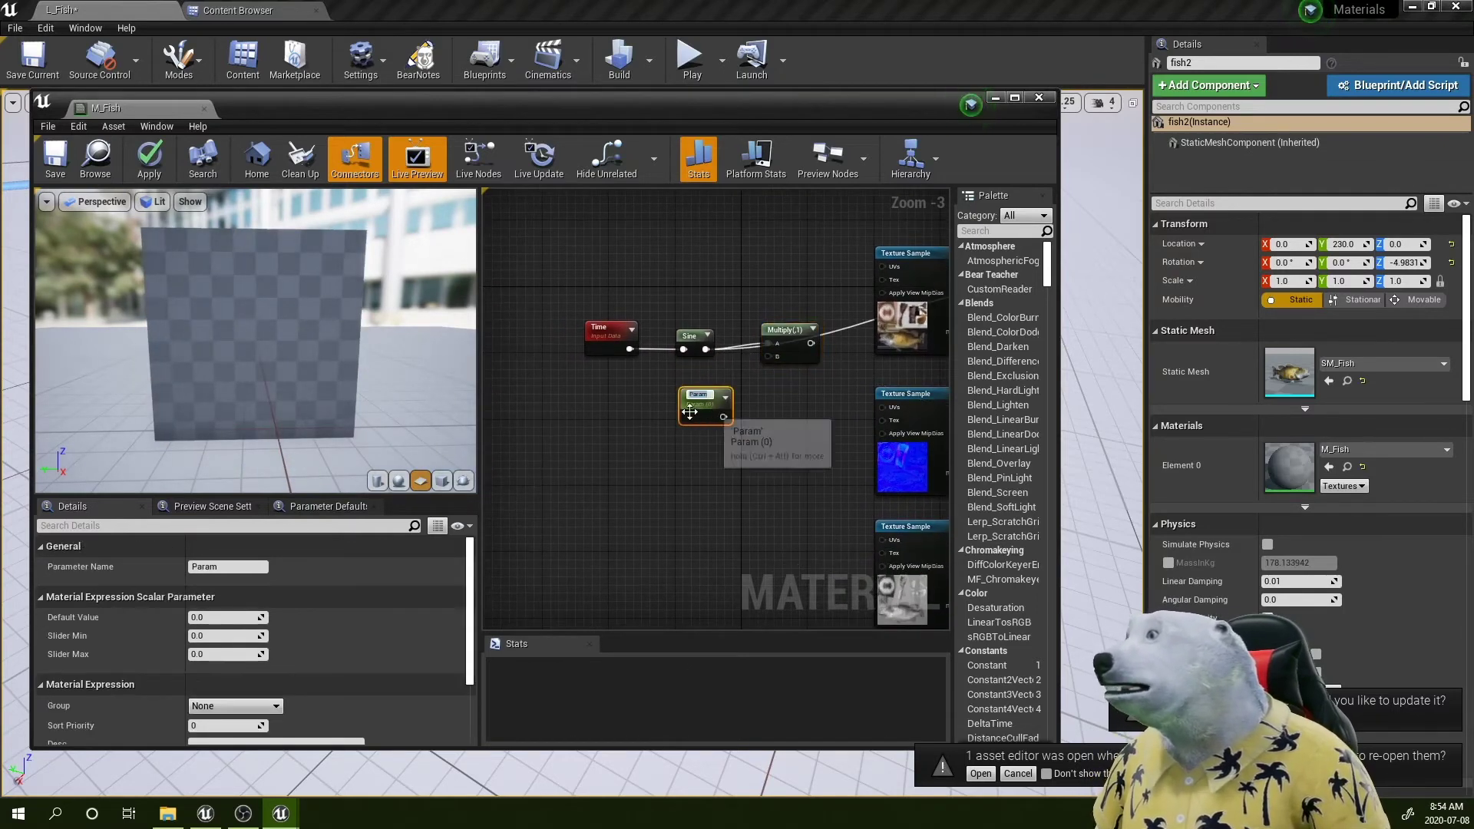
{"action": "type", "text": "LateralM"}
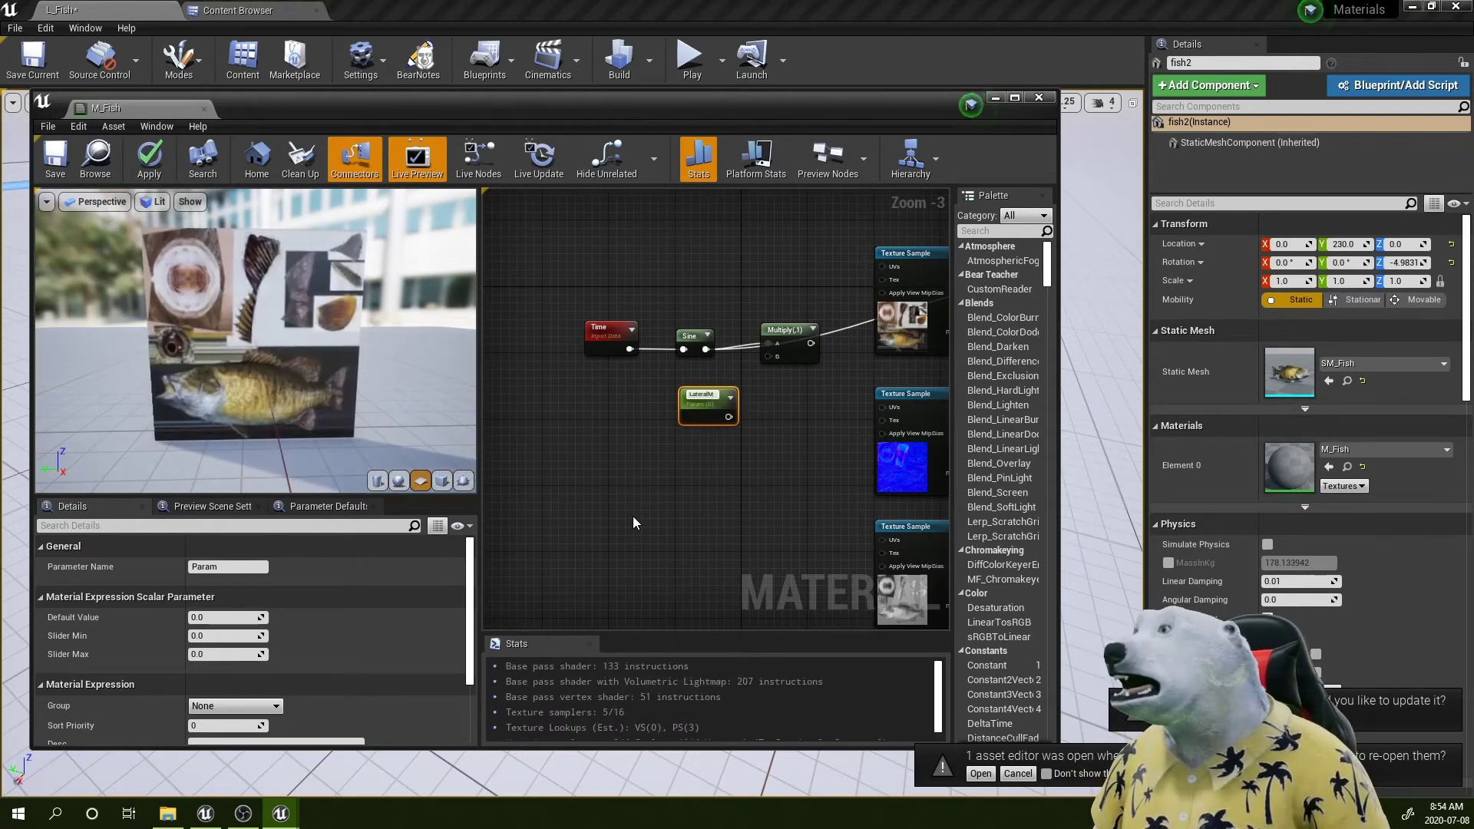
{"action": "type", "text": "ovem"}
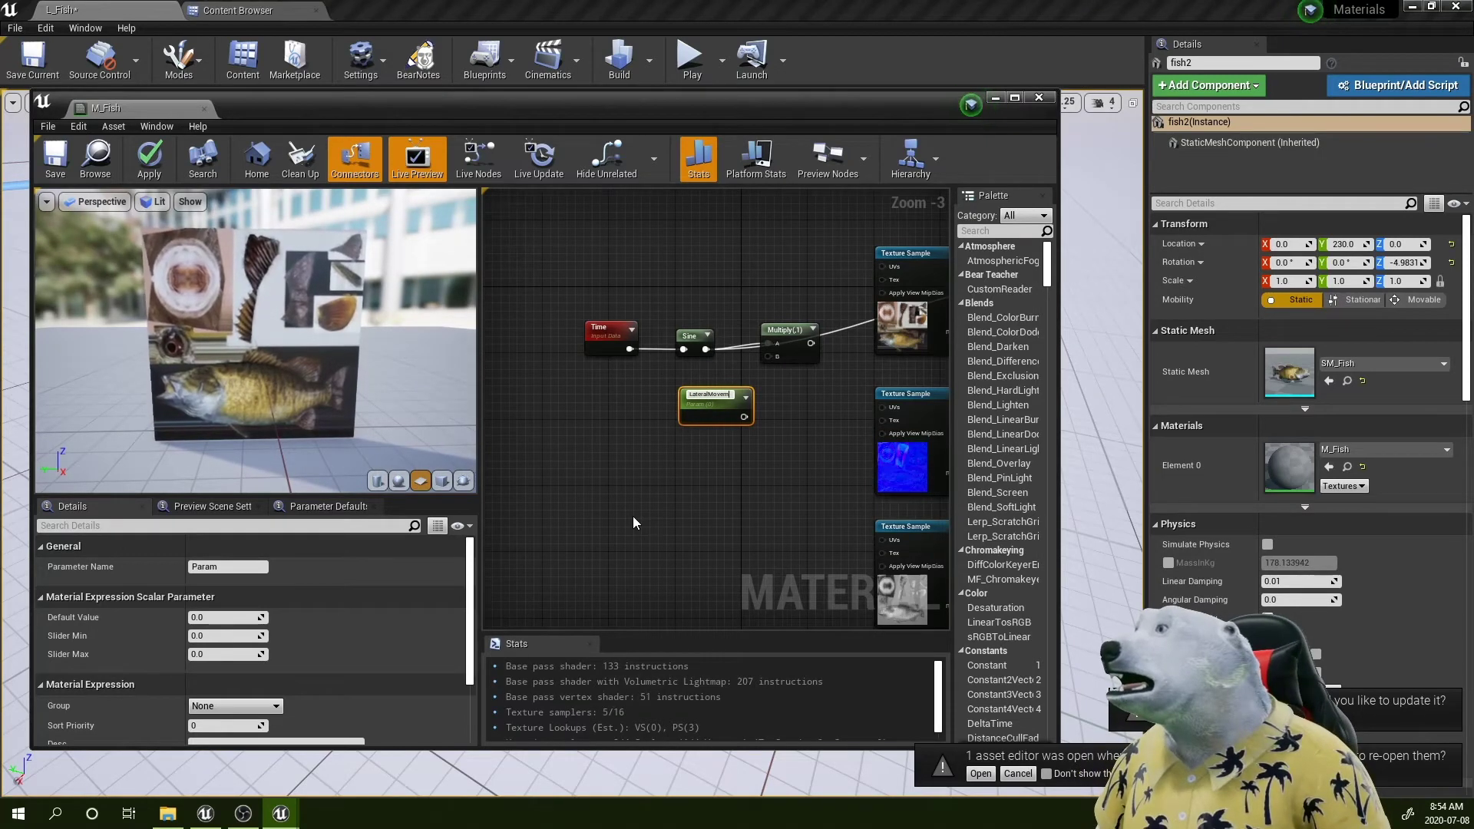
{"action": "type", "text": "ent0ffset"}
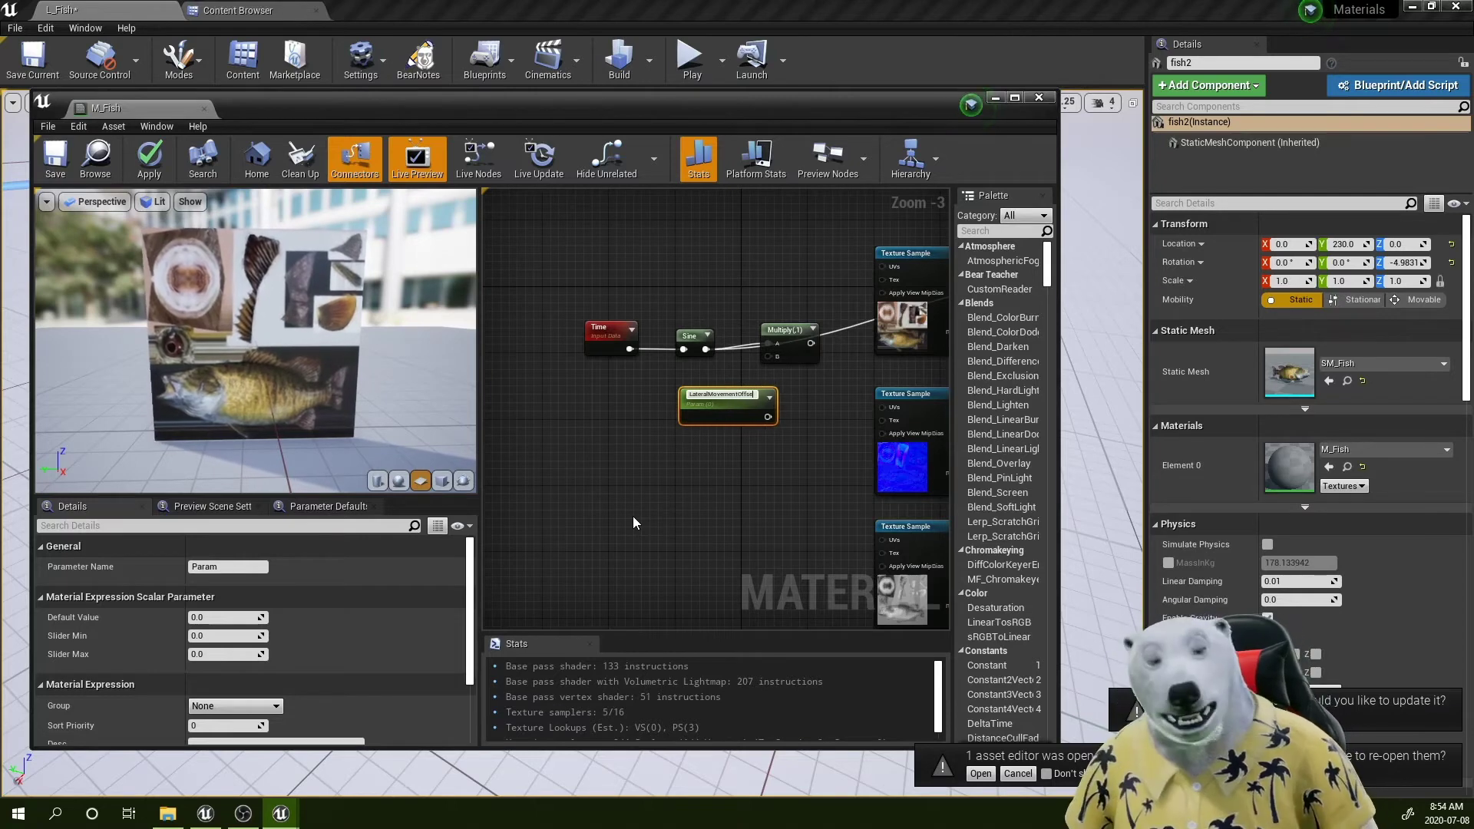
{"action": "key", "text": "Return"}
{"action": "left_click_drag", "start_coordinate": [719, 418], "coordinate": [657, 409]}
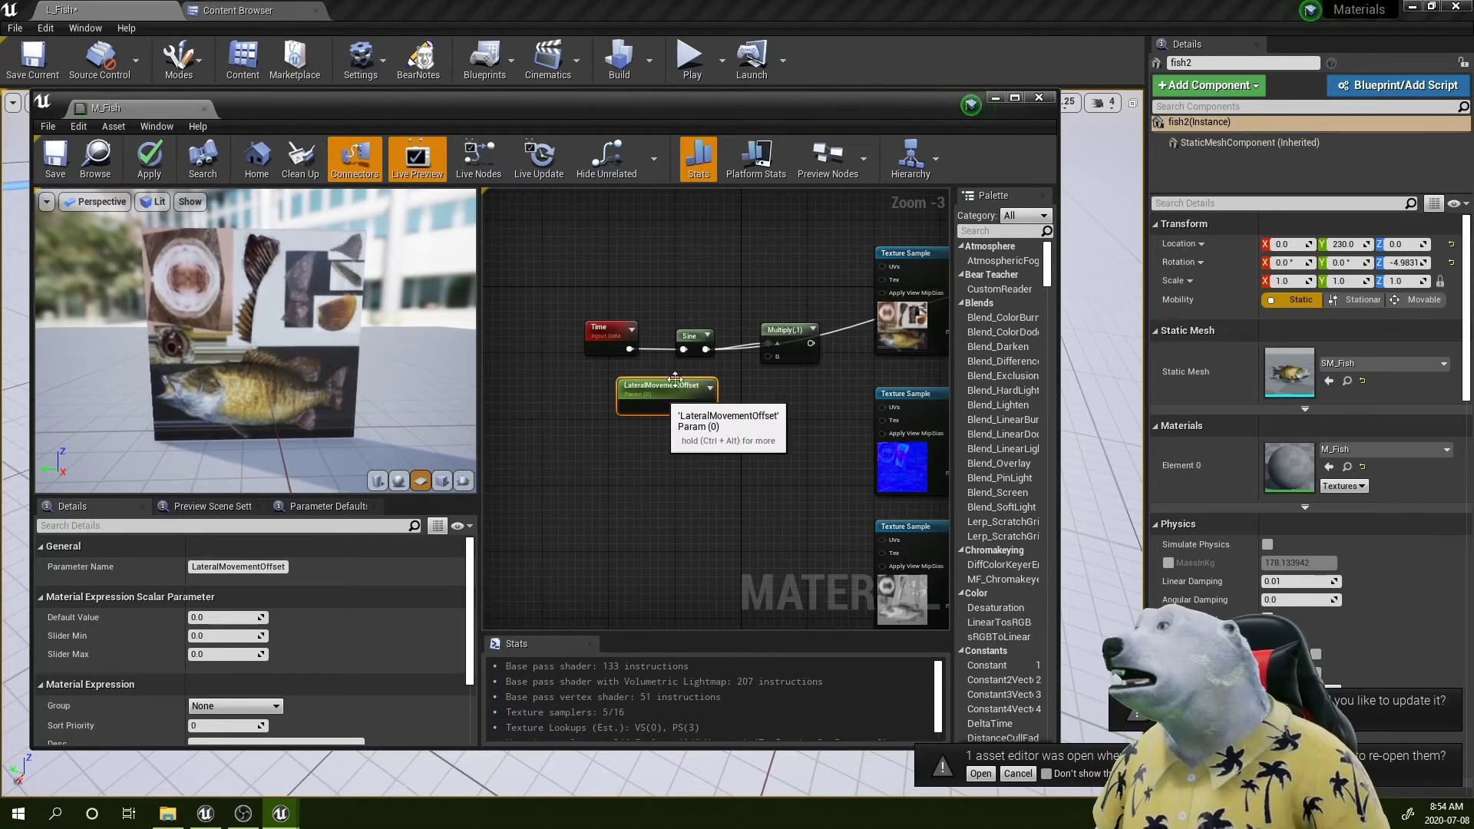
{"action": "left_click", "coordinate": [703, 341]}
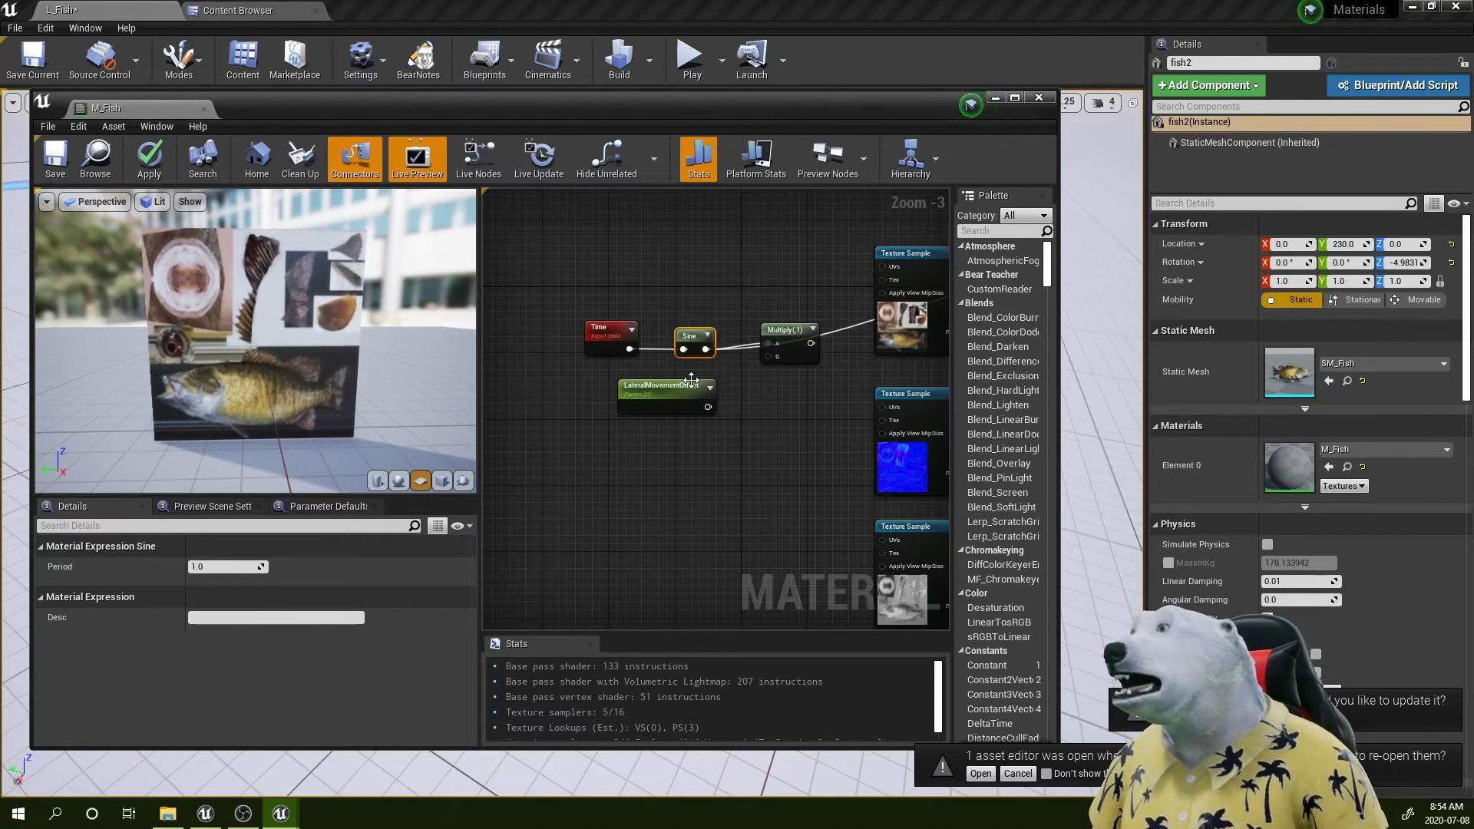
{"action": "left_click", "coordinate": [664, 393]}
{"action": "left_click", "coordinate": [231, 618]}
{"action": "type", "text": "100"}
{"action": "key", "text": "Return"}
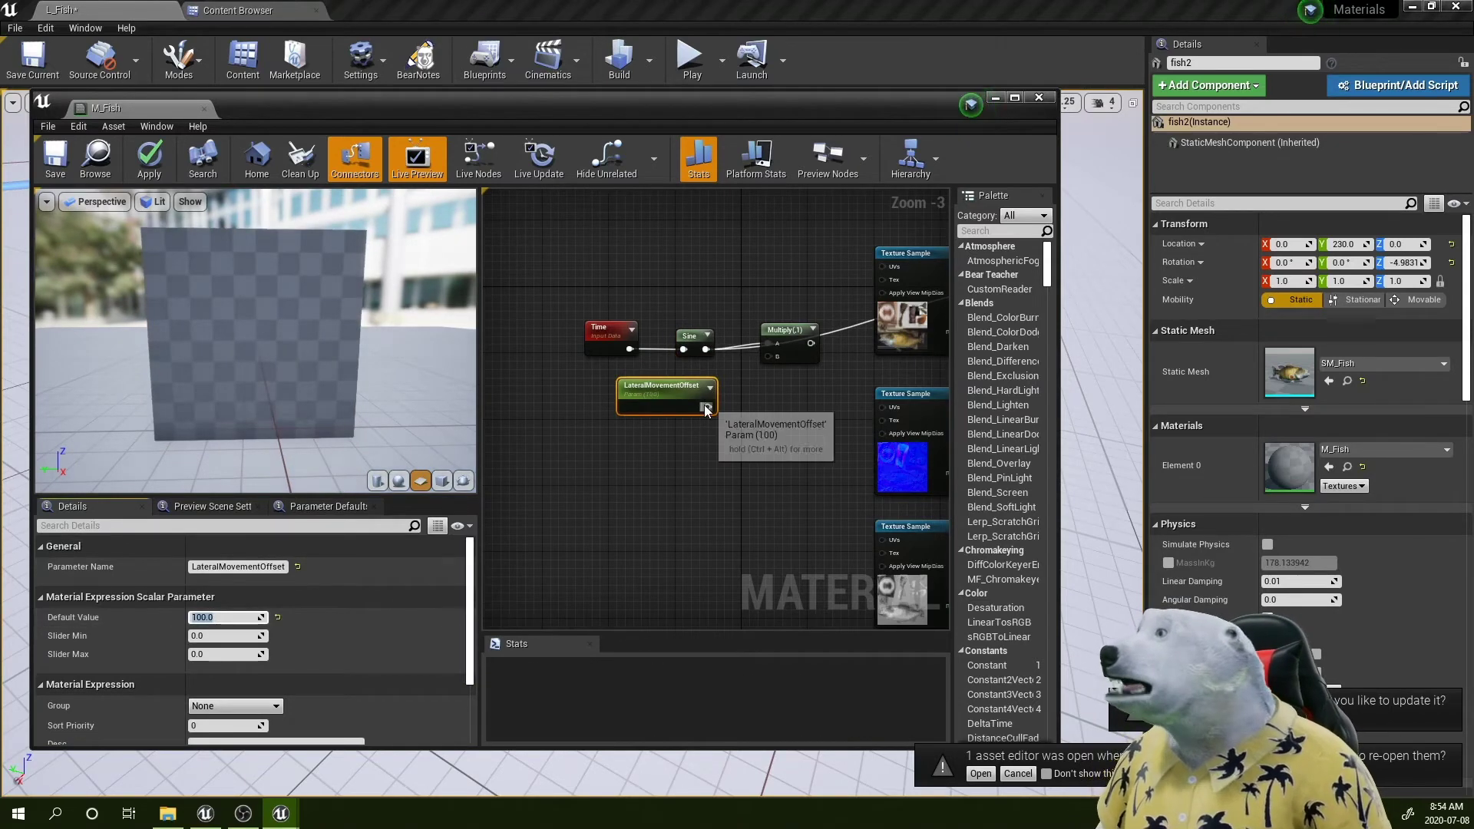
Step: Wire LateralMovementOffset into Multiply B and Multiply into World Position Offset, then apply
{"action": "left_click_drag", "start_coordinate": [777, 356], "coordinate": [783, 348]}
{"action": "right_click_drag", "start_coordinate": [850, 409], "coordinate": [675, 402]}
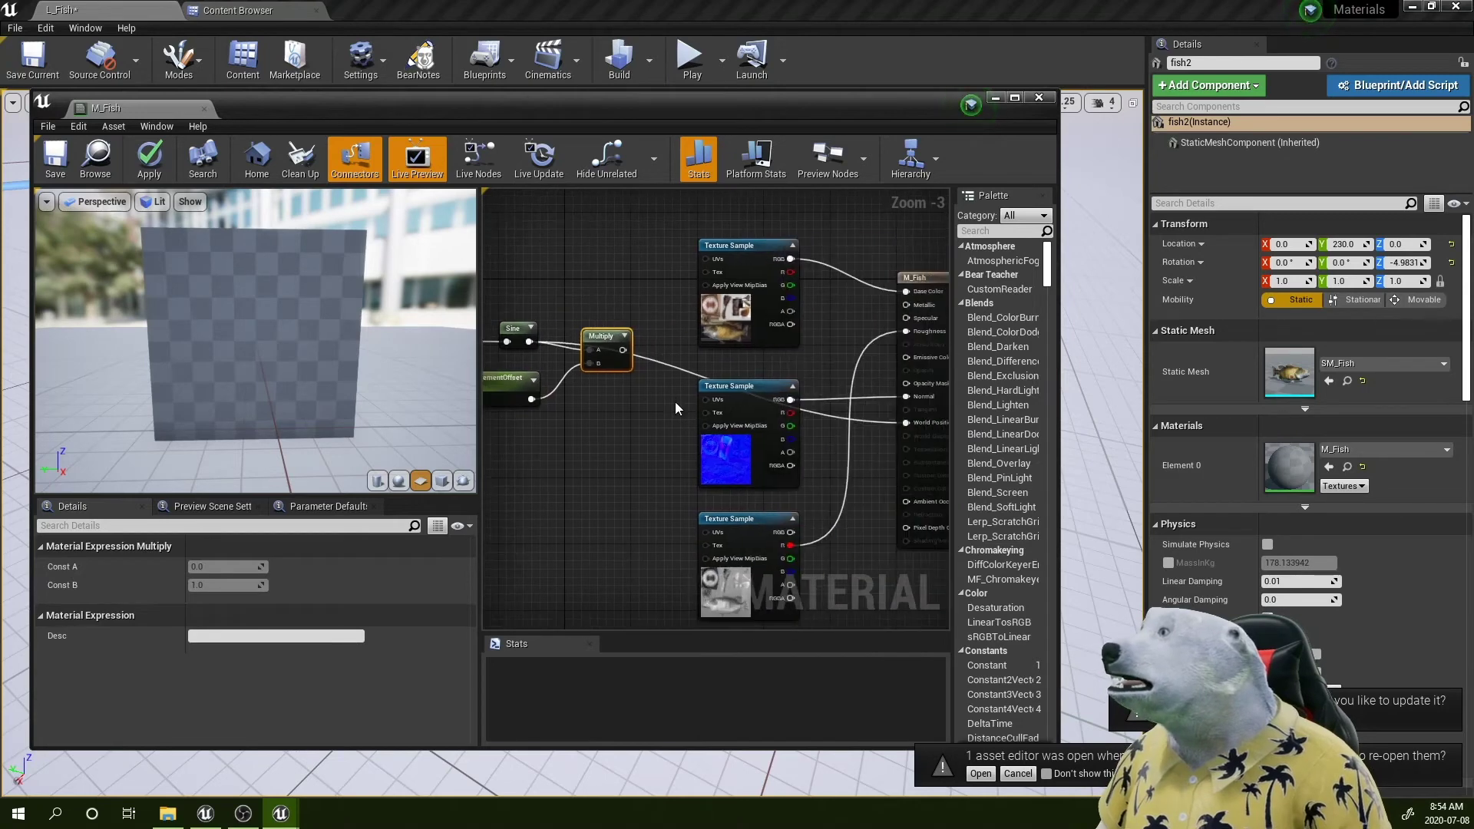
{"action": "scroll", "coordinate": [639, 391], "scroll_direction": "down", "scroll_amount": 2}
{"action": "left_click_drag", "start_coordinate": [621, 374], "coordinate": [778, 423]}
{"action": "left_click_drag", "start_coordinate": [511, 113], "coordinate": [982, 176]}
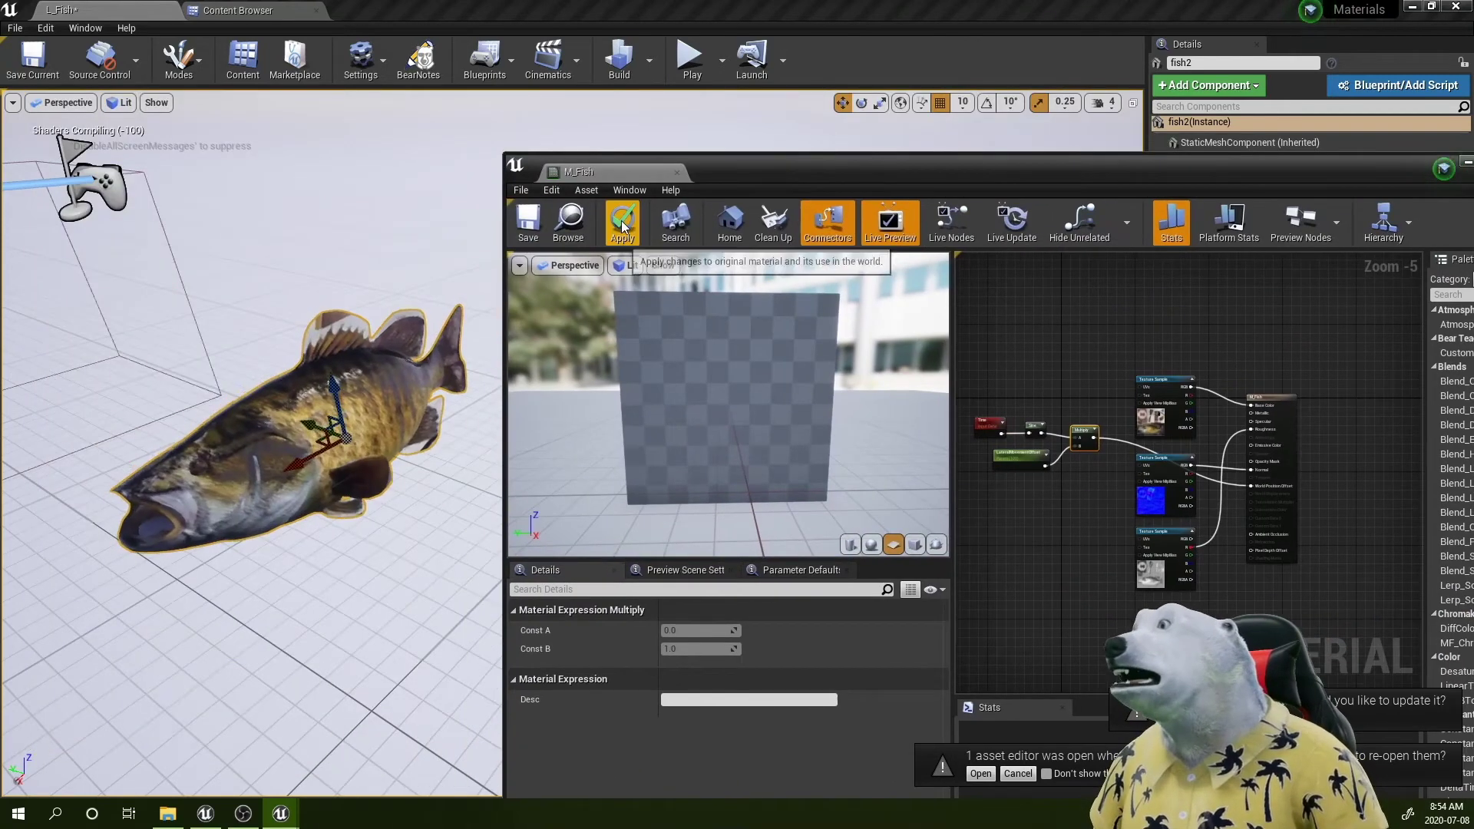
{"action": "left_click", "coordinate": [622, 223]}
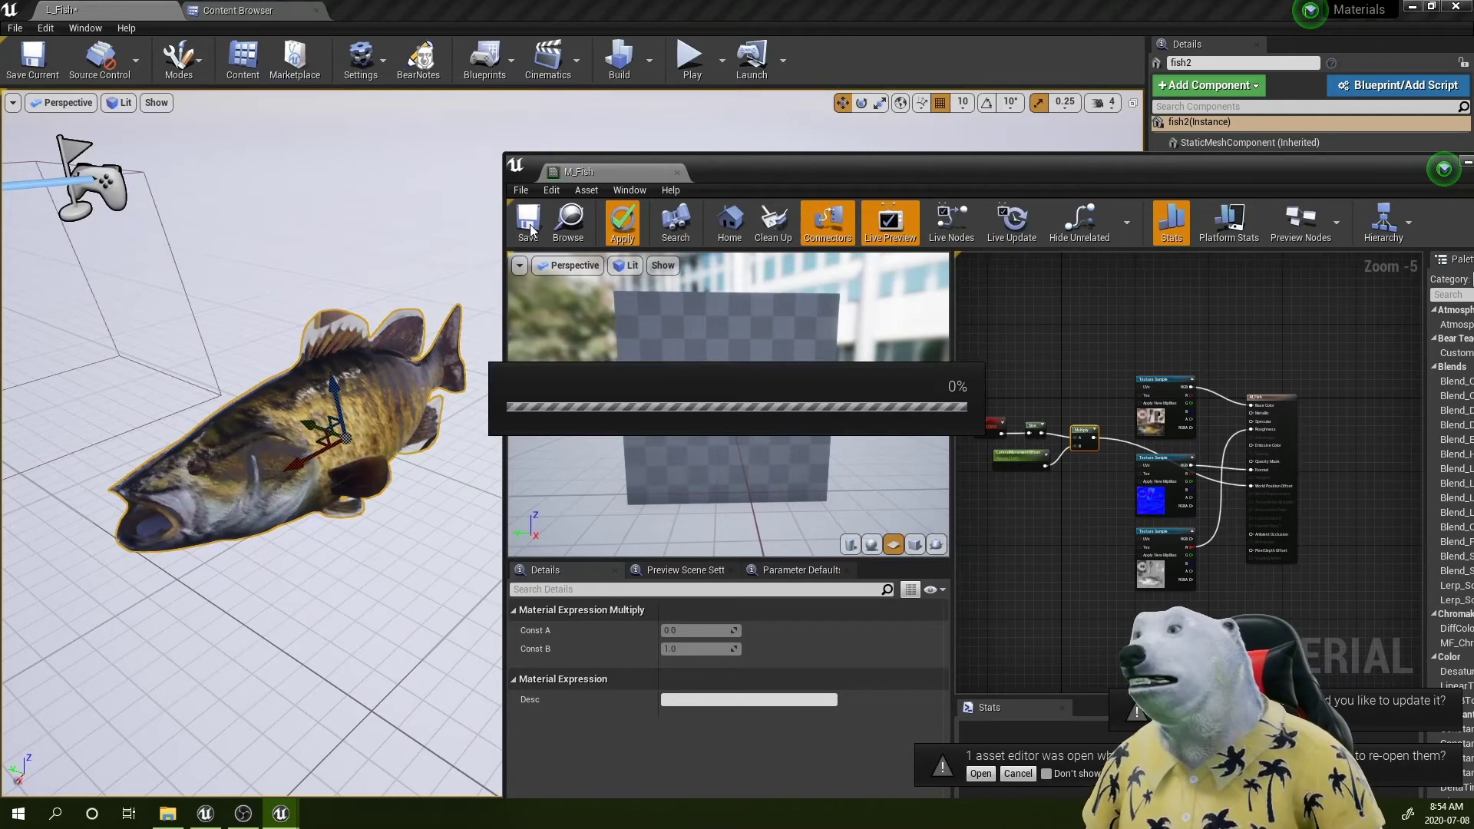
Step: Save M_Fish, then rearrange the editor and shrink the preview to widen the graph
{"action": "left_click", "coordinate": [529, 227]}
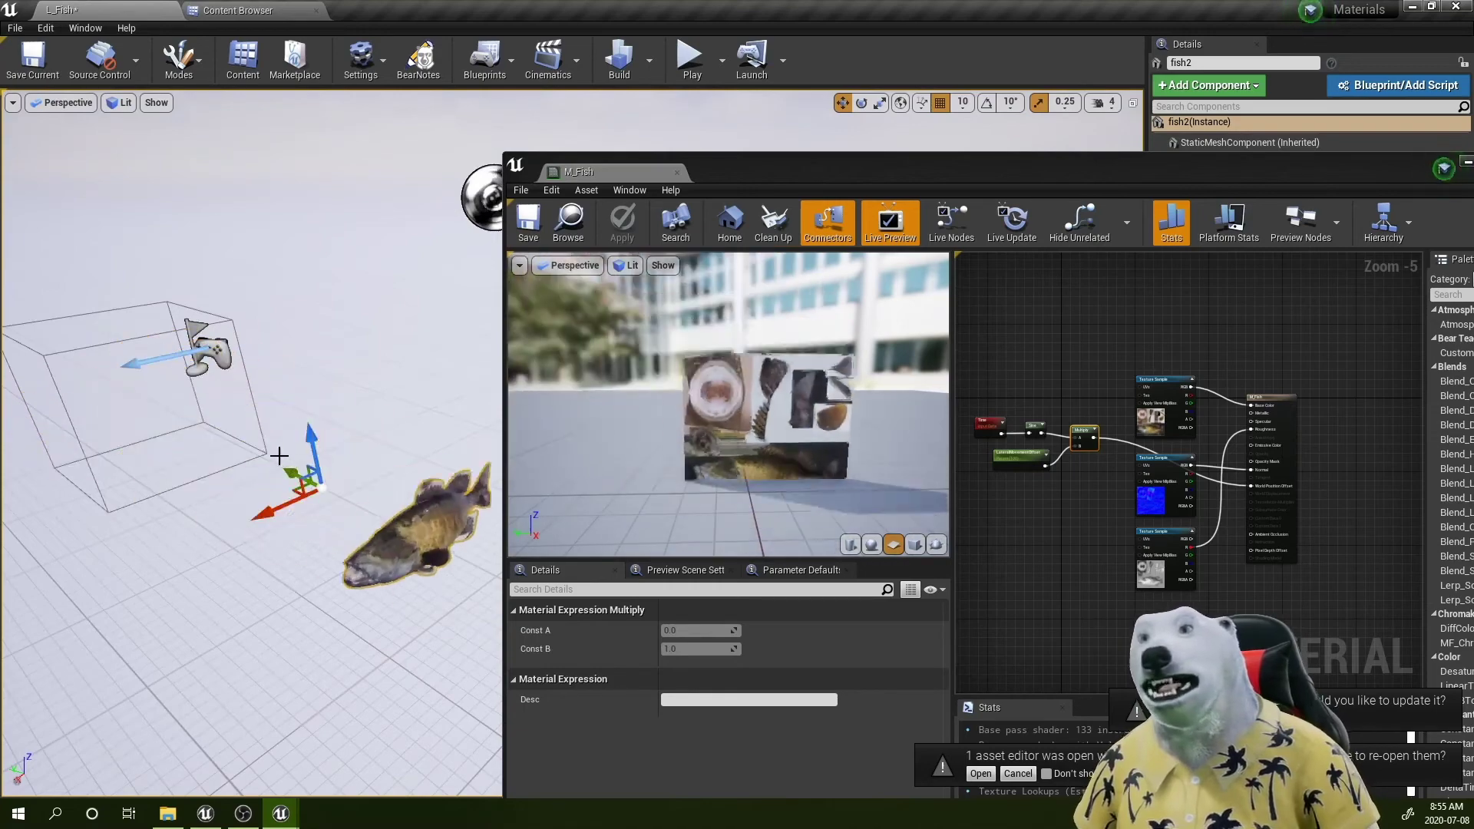
{"action": "left_click_drag", "start_coordinate": [952, 171], "coordinate": [481, 102]}
{"action": "scroll", "coordinate": [879, 349], "scroll_direction": "up", "scroll_amount": 2}
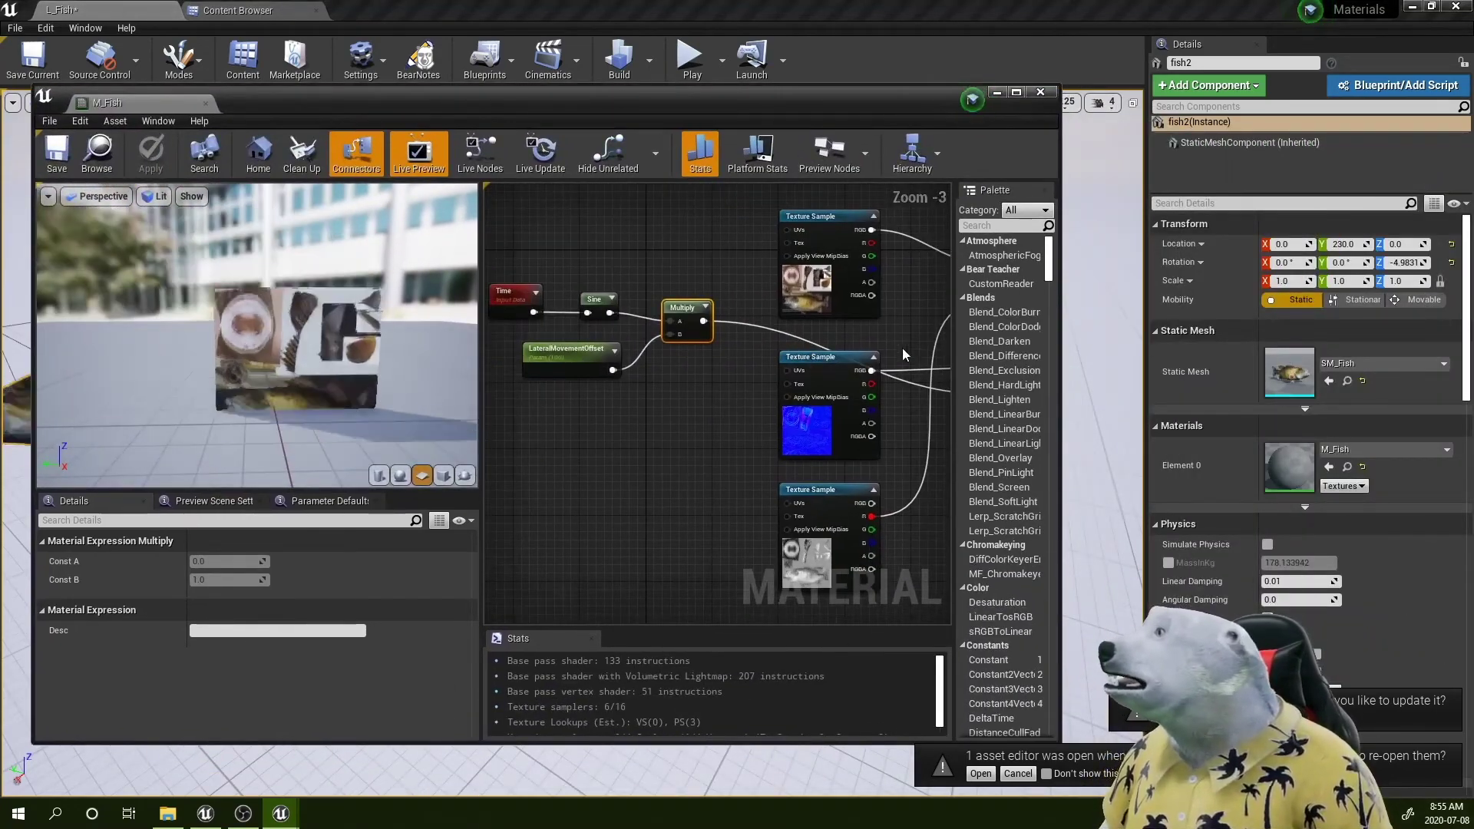
{"action": "right_click_drag", "start_coordinate": [879, 349], "coordinate": [666, 321]}
{"action": "right_click_drag", "start_coordinate": [532, 344], "coordinate": [770, 418]}
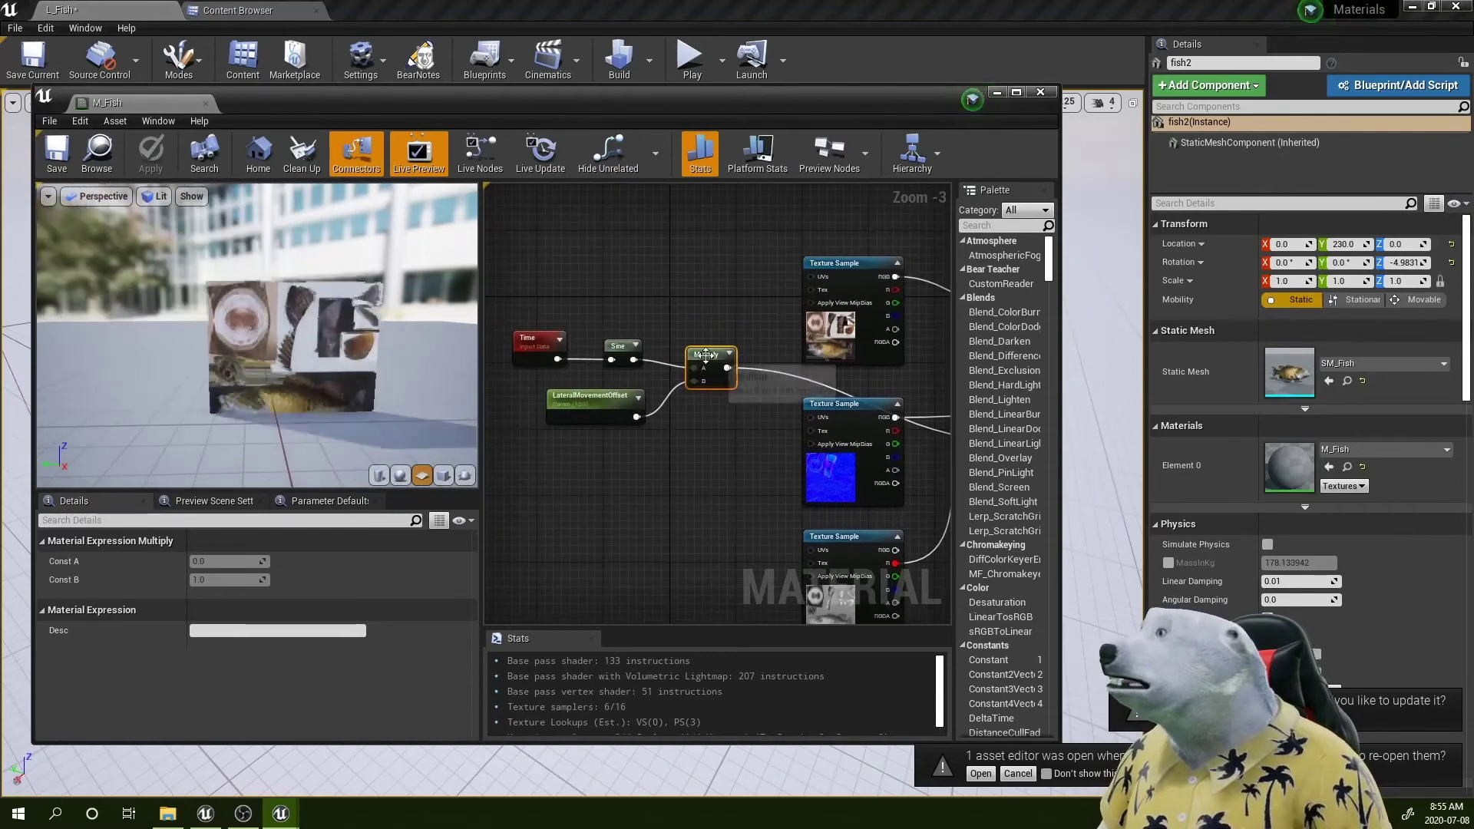
{"action": "left_click_drag", "start_coordinate": [706, 356], "coordinate": [706, 347]}
{"action": "left_click_drag", "start_coordinate": [528, 303], "coordinate": [697, 433]}
{"action": "right_click_drag", "start_coordinate": [697, 433], "coordinate": [868, 441]}
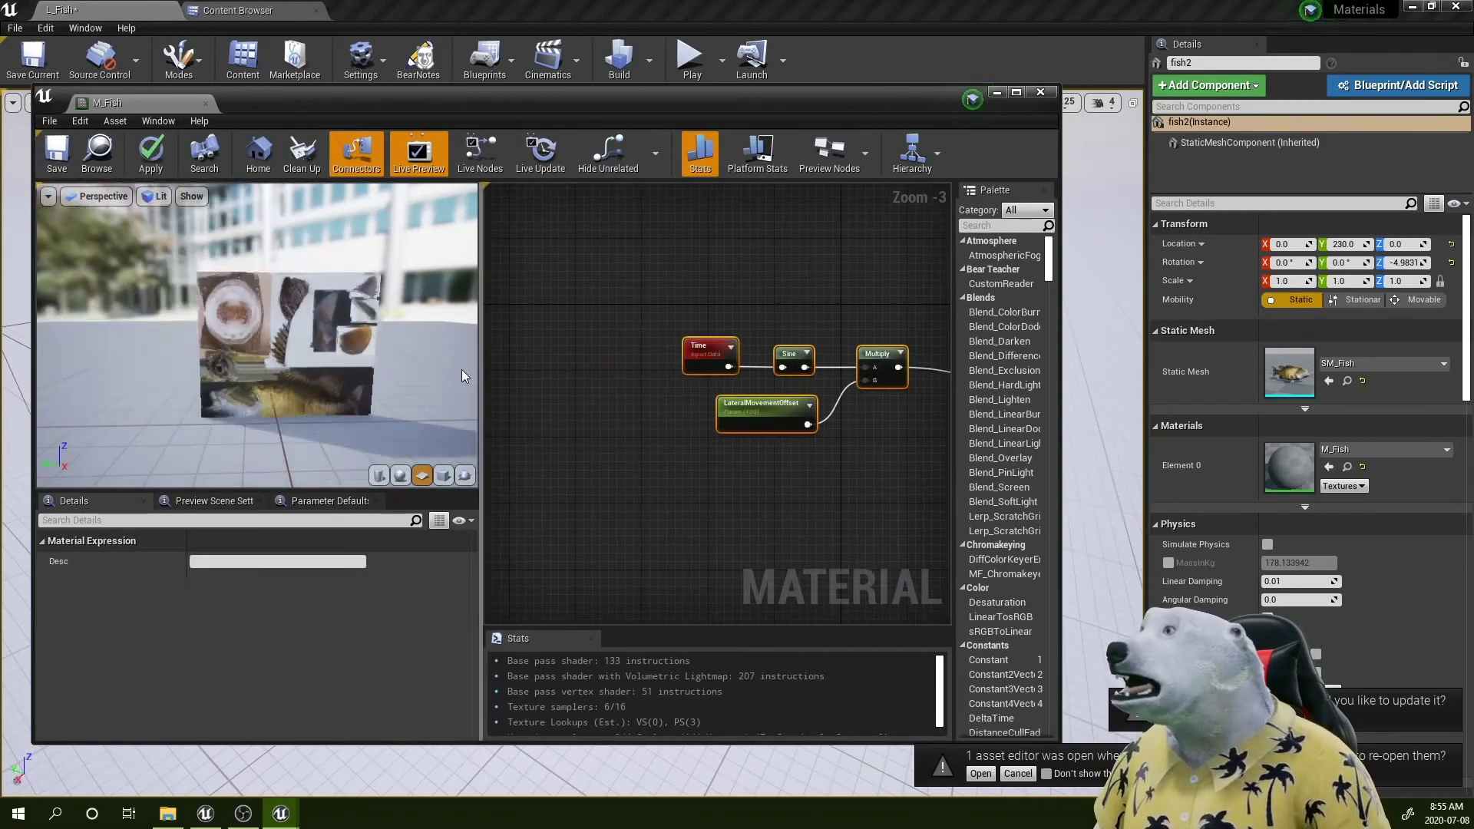
{"action": "left_click_drag", "start_coordinate": [481, 376], "coordinate": [219, 384]}
Step: Shift the node chain left and add a second Multiply fed by the first Multiply's output
{"action": "left_click_drag", "start_coordinate": [439, 319], "coordinate": [623, 418]}
{"action": "left_click_drag", "start_coordinate": [620, 360], "coordinate": [437, 352]}
{"action": "right_click_drag", "start_coordinate": [522, 422], "coordinate": [559, 390]}
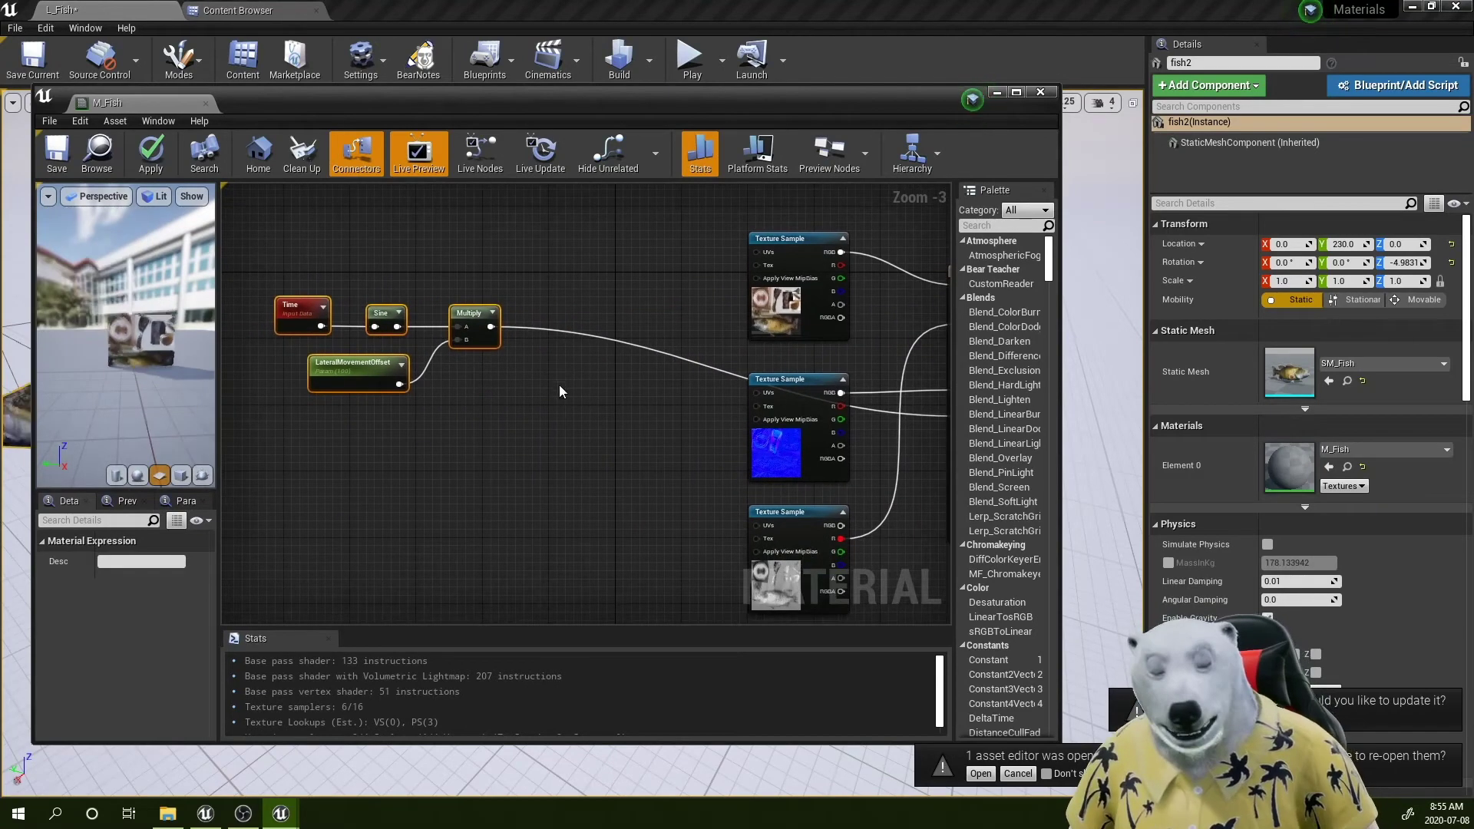
{"action": "key", "text": "m"}
{"action": "left_click", "coordinate": [552, 300]}
{"action": "left_click_drag", "start_coordinate": [590, 304], "coordinate": [596, 314]}
{"action": "left_click_drag", "start_coordinate": [493, 327], "coordinate": [567, 329]}
{"action": "right_click_drag", "start_coordinate": [533, 369], "coordinate": [622, 366]}
Step: Add a Constant3Vector set to 0,1,0 and wire it into the second Multiply's B input
{"action": "key", "text": "3"}
{"action": "left_click", "coordinate": [548, 366]}
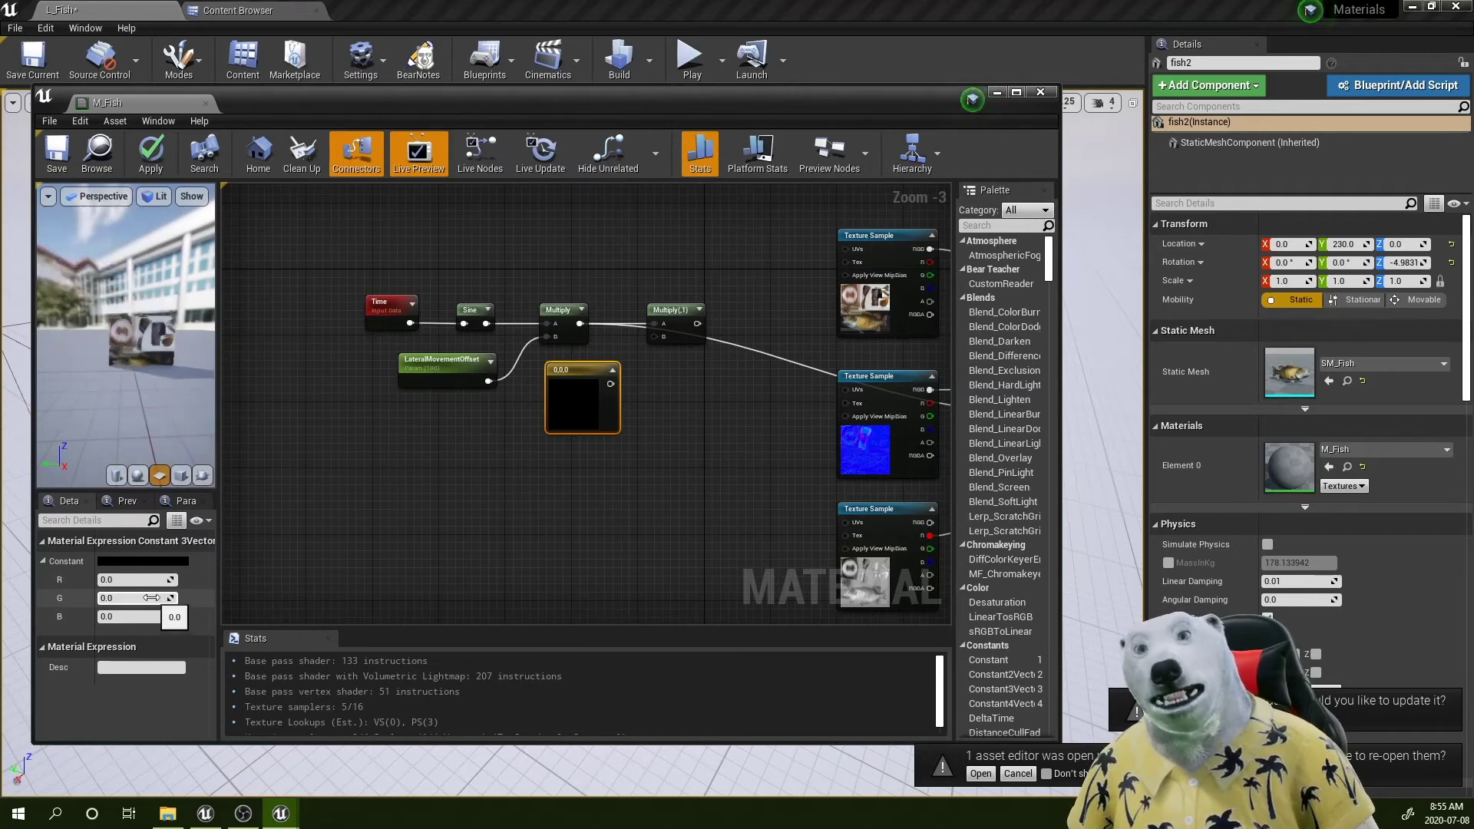
{"action": "left_click", "coordinate": [127, 581]}
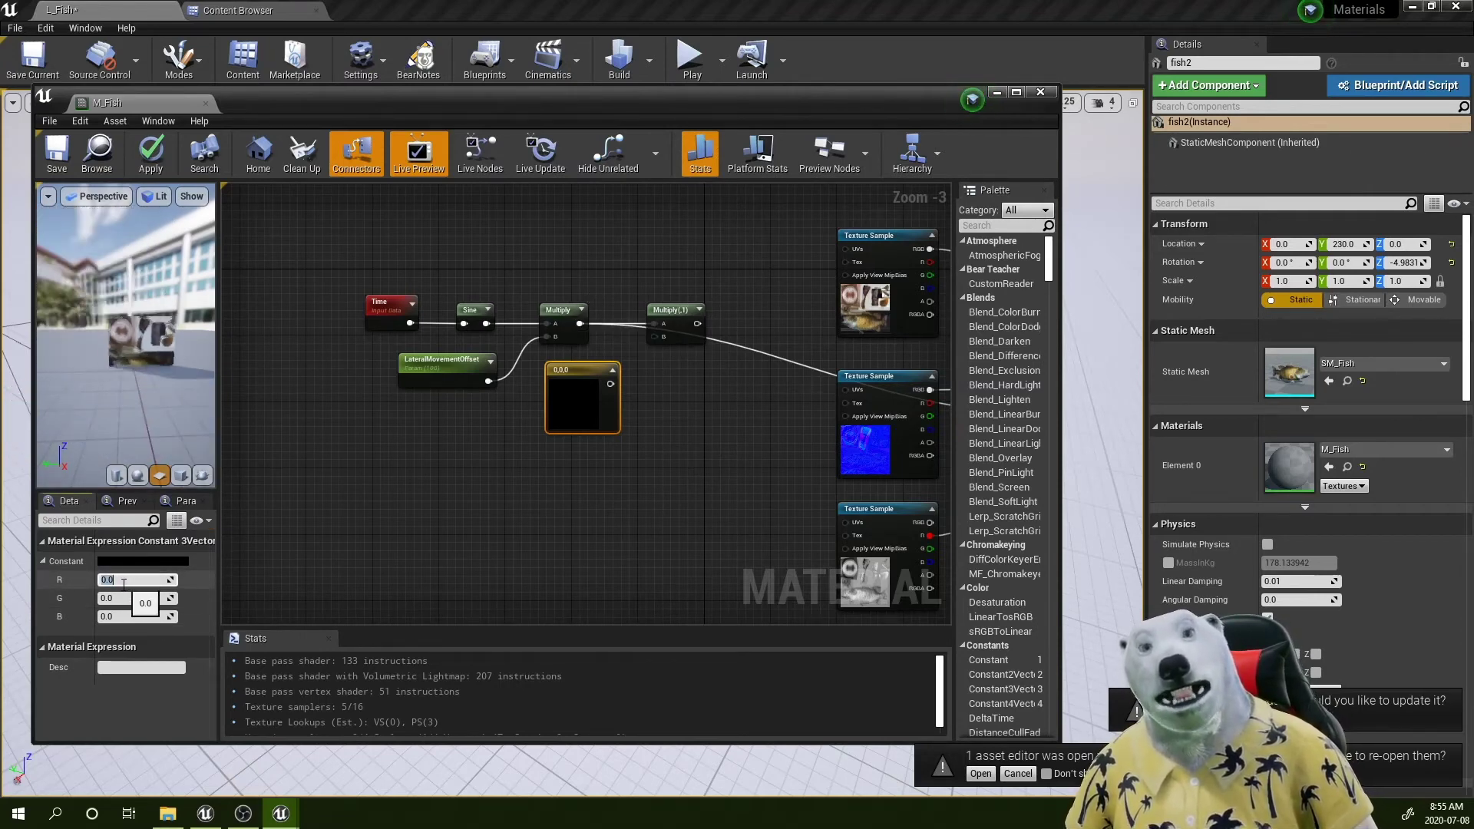
{"action": "left_click", "coordinate": [116, 615]}
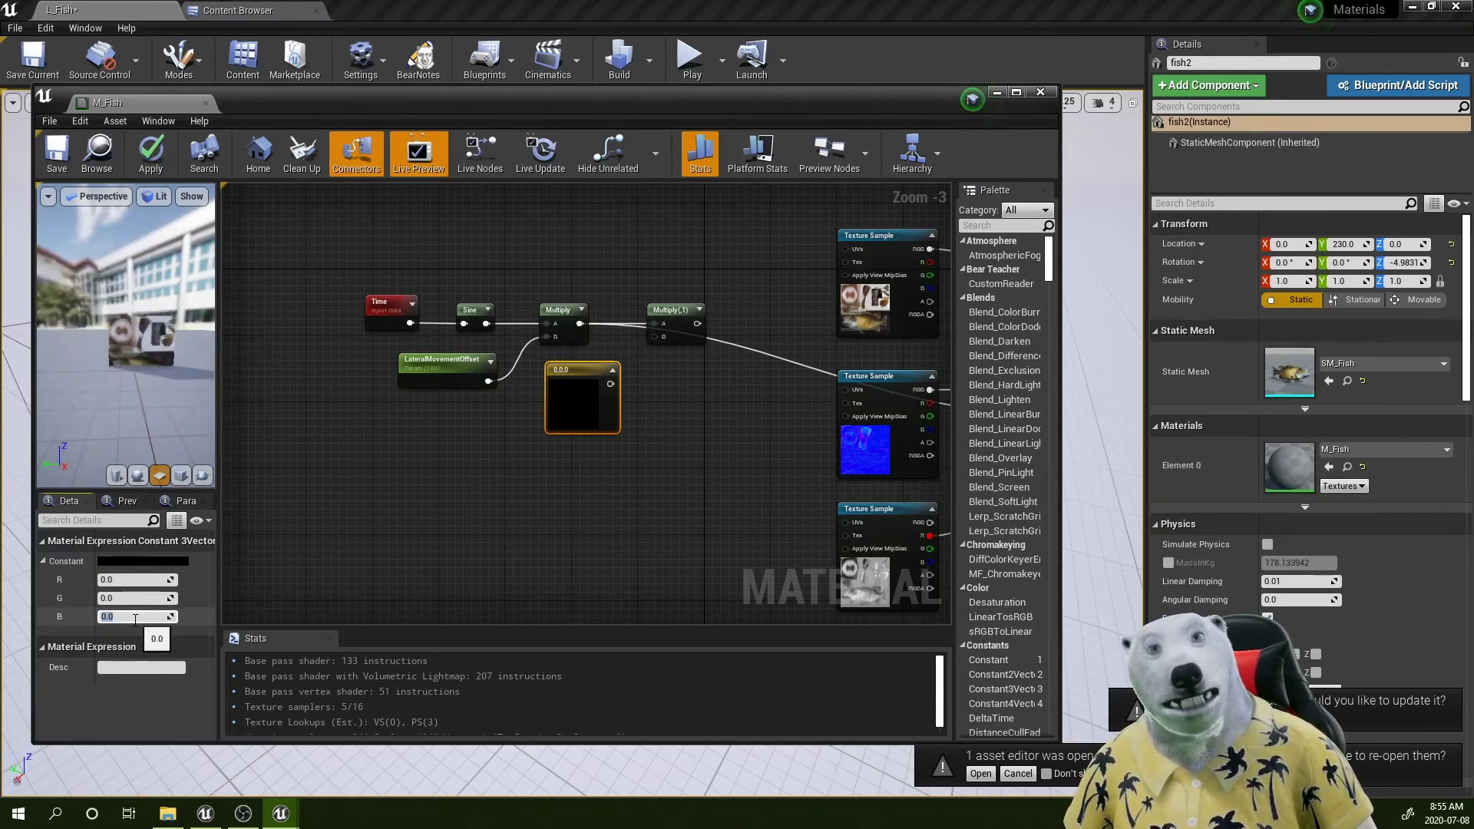
{"action": "left_click", "coordinate": [135, 599]}
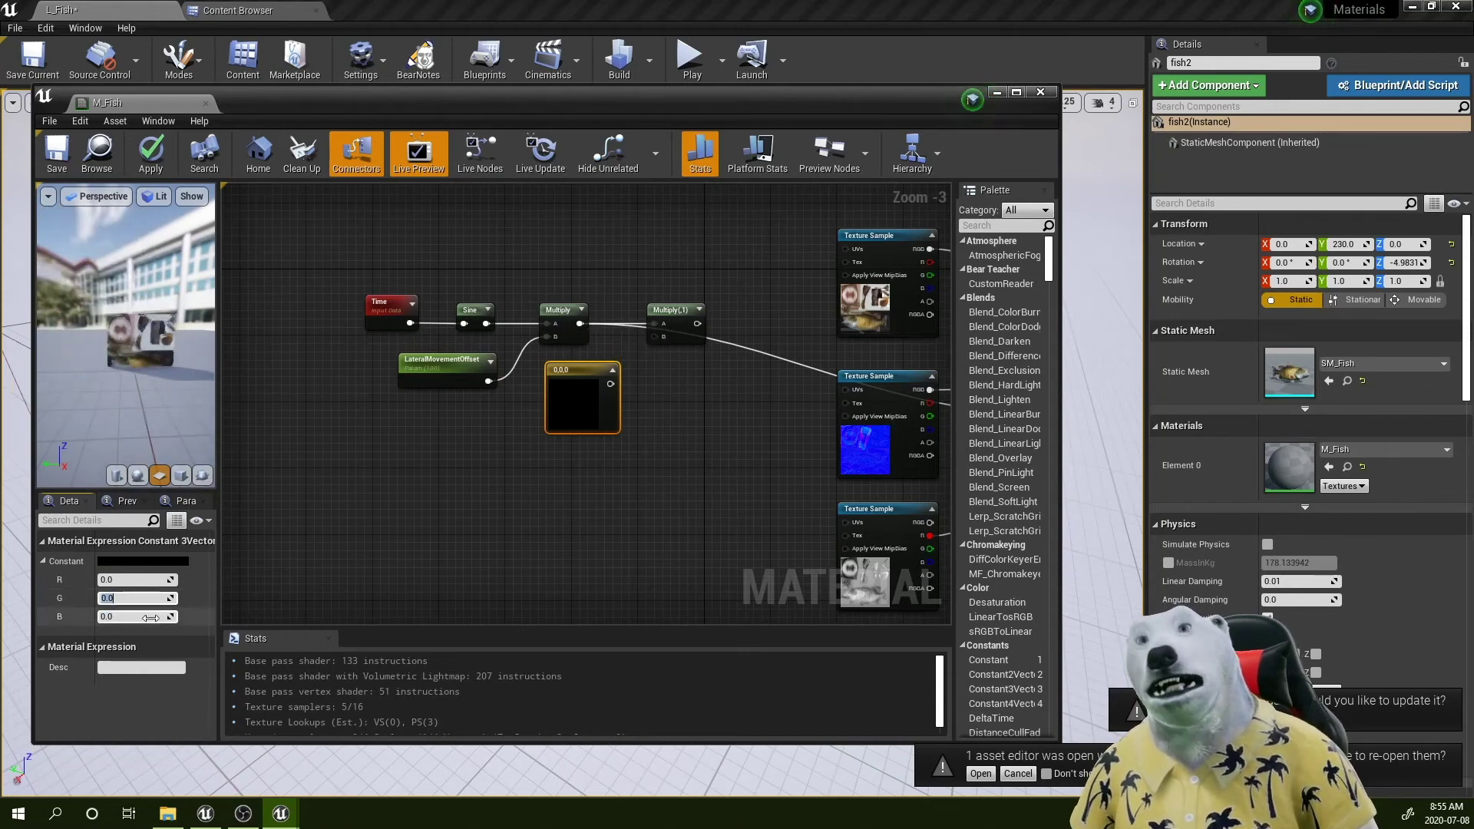
{"action": "type", "text": "1"}
{"action": "key", "text": "Return"}
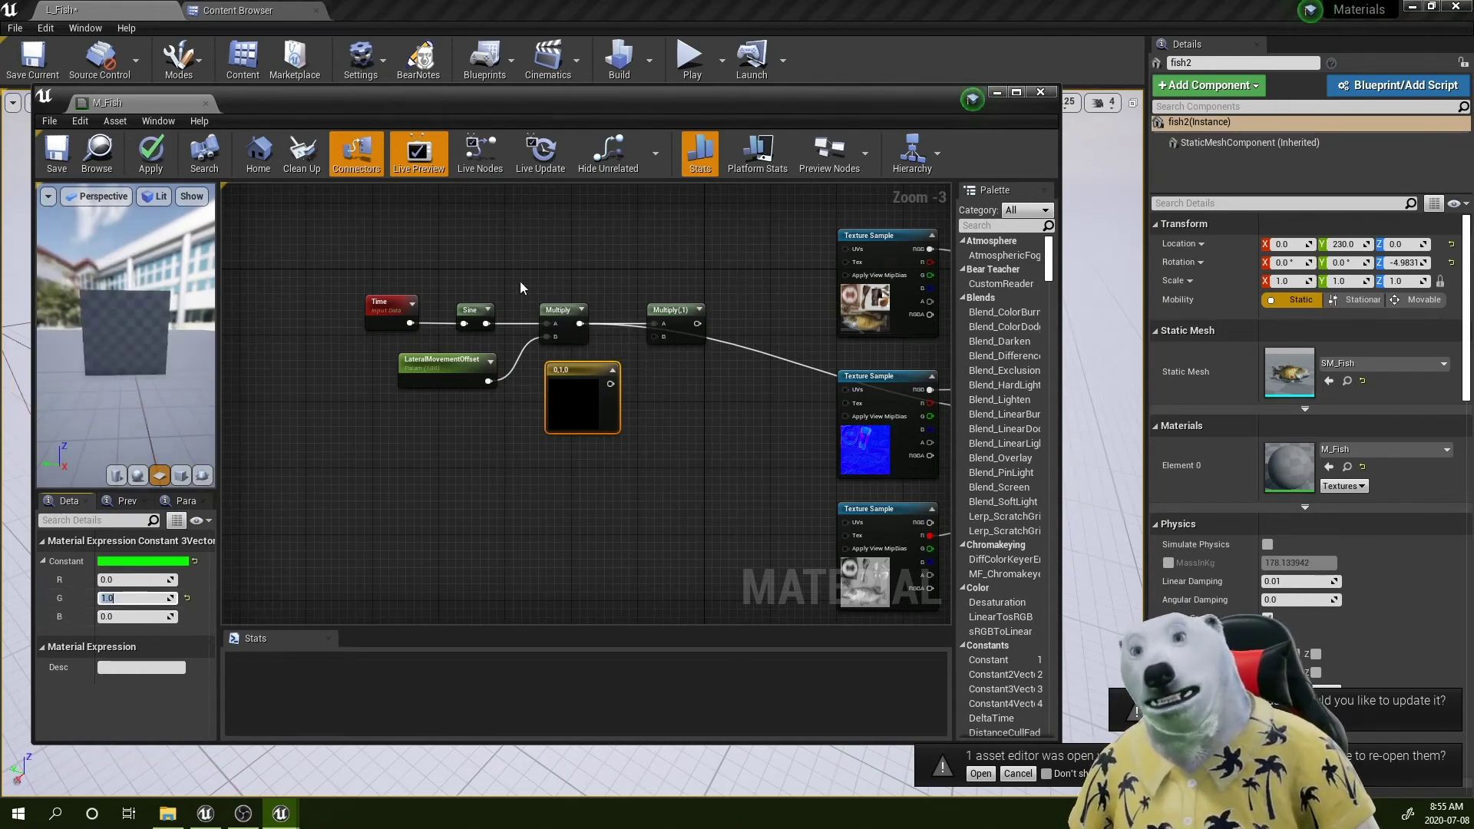
{"action": "left_click_drag", "start_coordinate": [611, 383], "coordinate": [663, 335]}
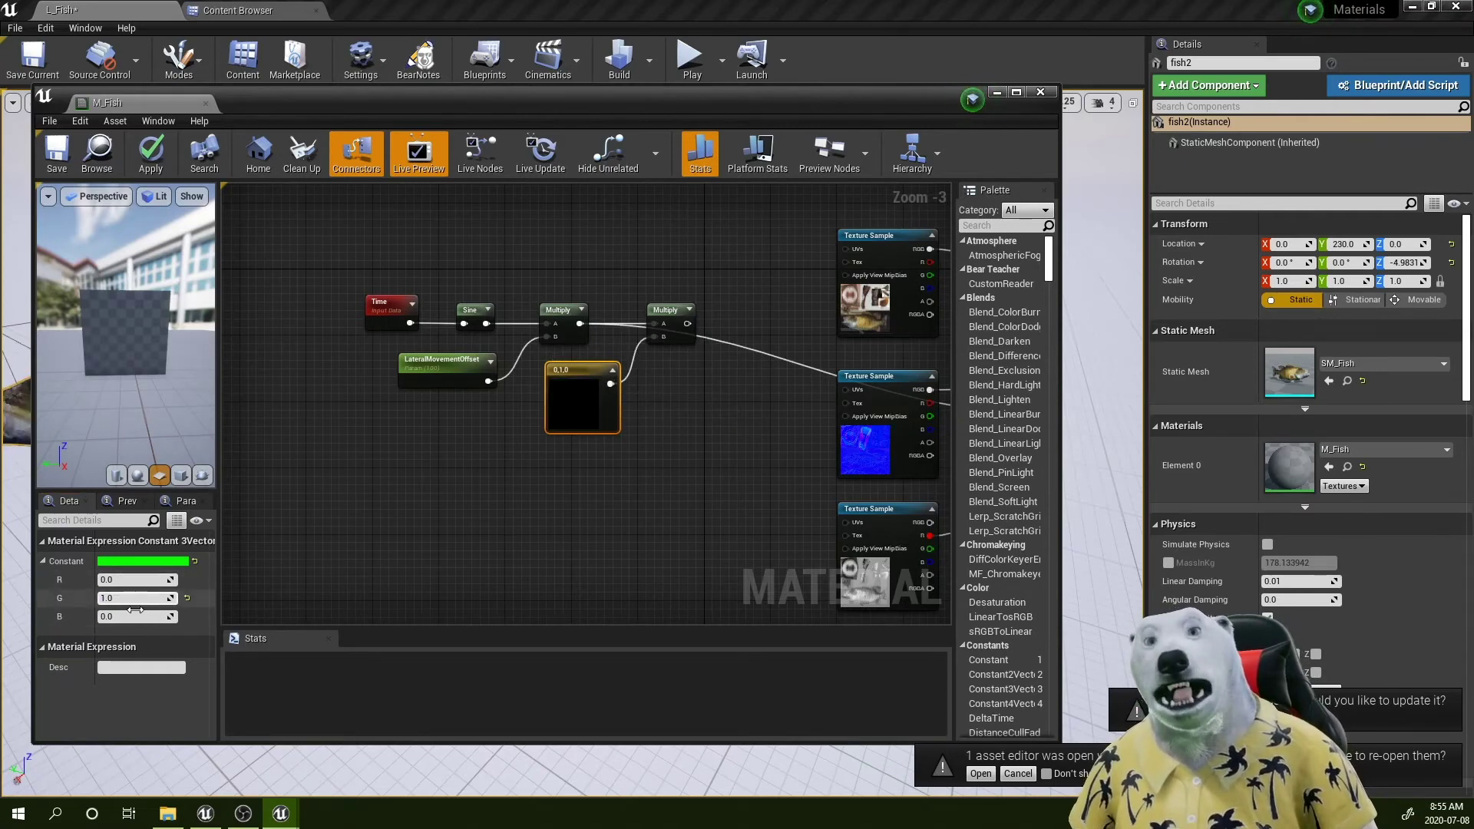
Step: Connect the final Multiply to World Position Offset and apply the changes to the fish
{"action": "right_click_drag", "start_coordinate": [709, 352], "coordinate": [512, 355]}
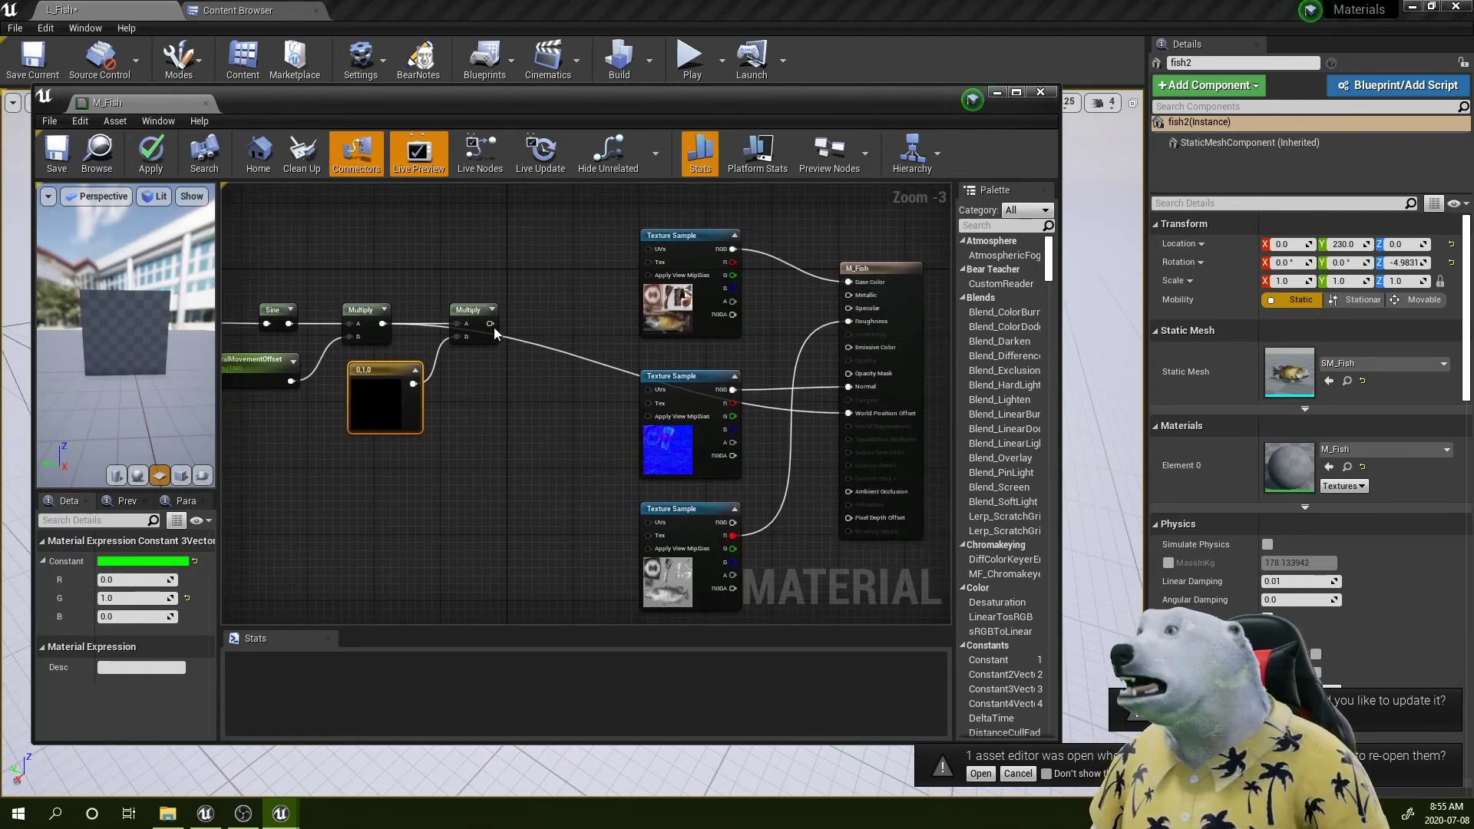
{"action": "left_click_drag", "start_coordinate": [855, 413], "coordinate": [854, 413]}
{"action": "right_click_drag", "start_coordinate": [553, 300], "coordinate": [666, 316]}
{"action": "left_click_drag", "start_coordinate": [486, 99], "coordinate": [1003, 115]}
{"action": "left_click", "coordinate": [667, 170]}
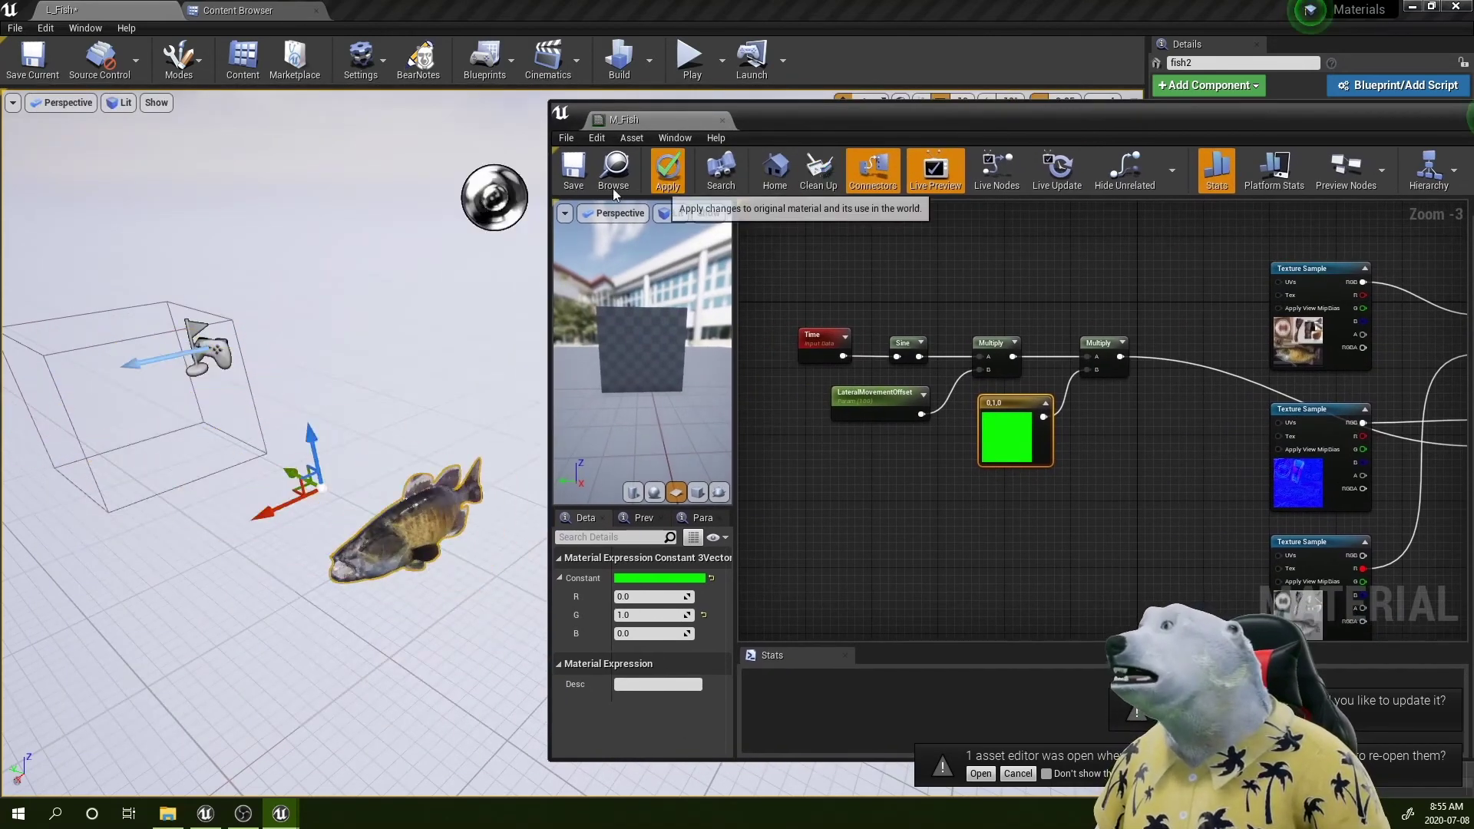
Step: Save M_Fish and turn the level camera toward the fish
{"action": "left_click", "coordinate": [572, 180]}
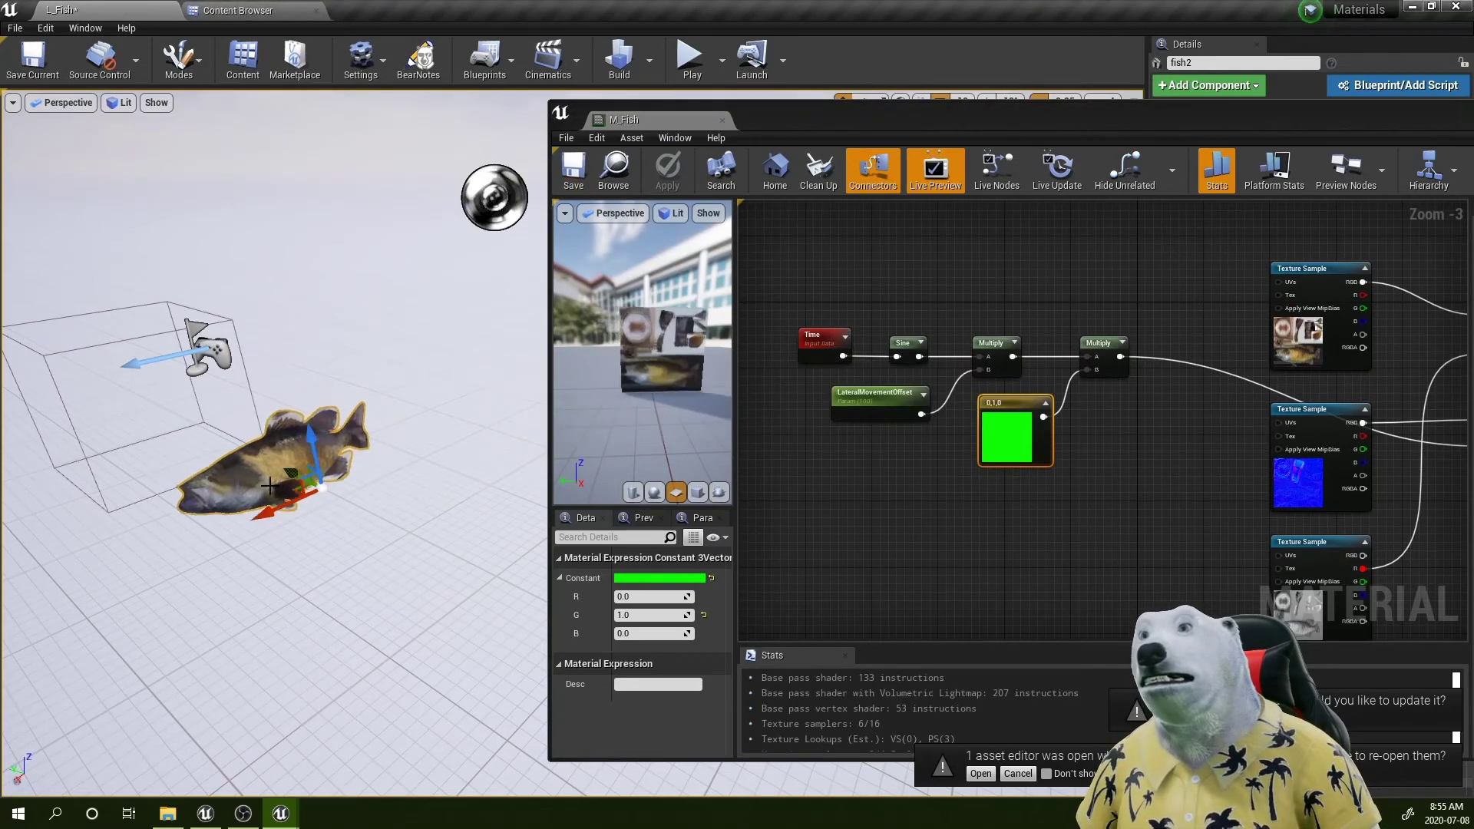
{"action": "right_click_drag", "start_coordinate": [349, 461], "coordinate": [296, 461]}
{"action": "scroll", "coordinate": [936, 459], "scroll_direction": "up", "scroll_amount": 1}
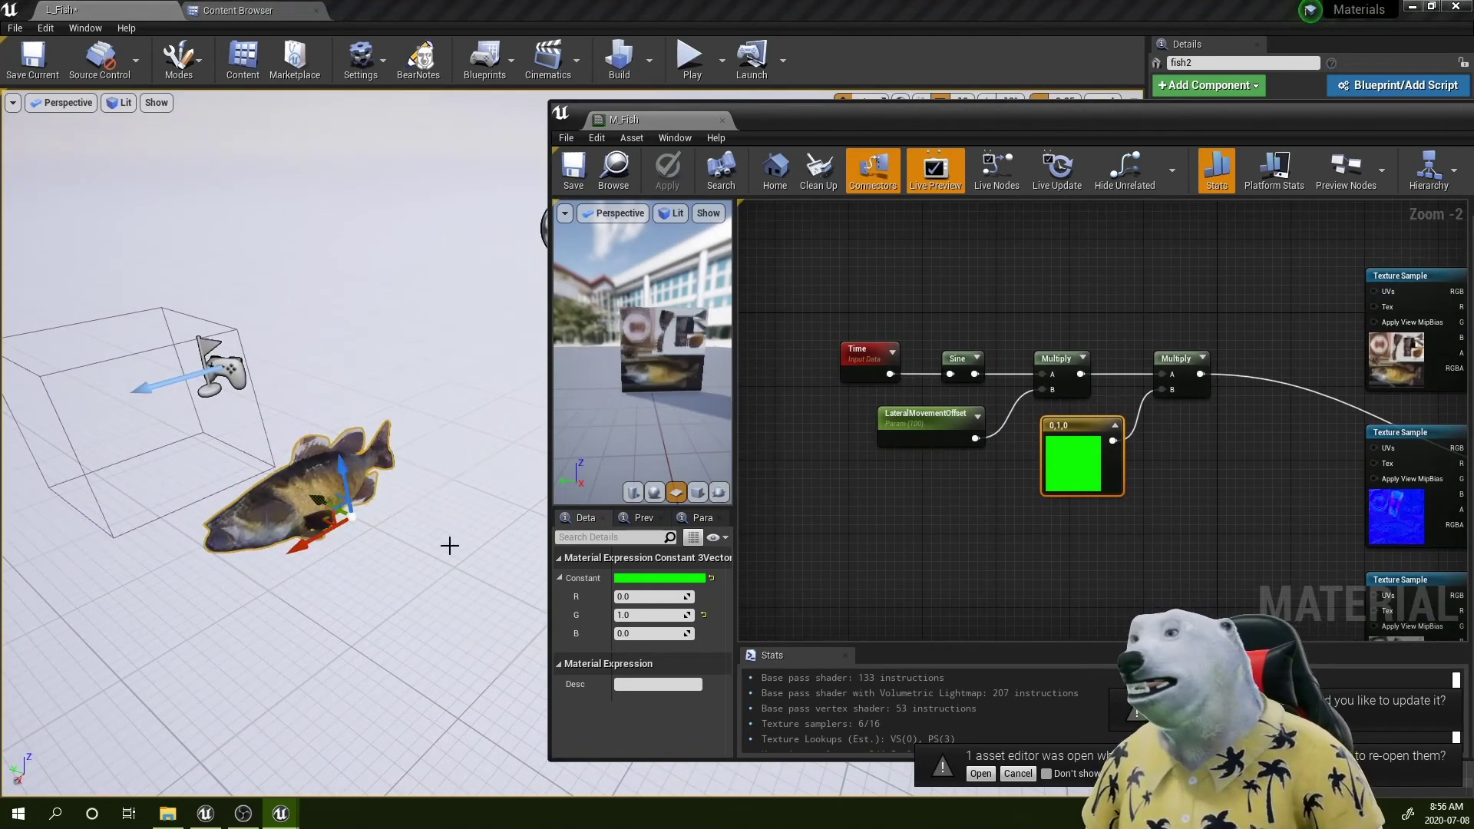
Step: Lower LateralMovementOffset's Default Value to 30 and review the whole node network
{"action": "left_click", "coordinate": [929, 430]}
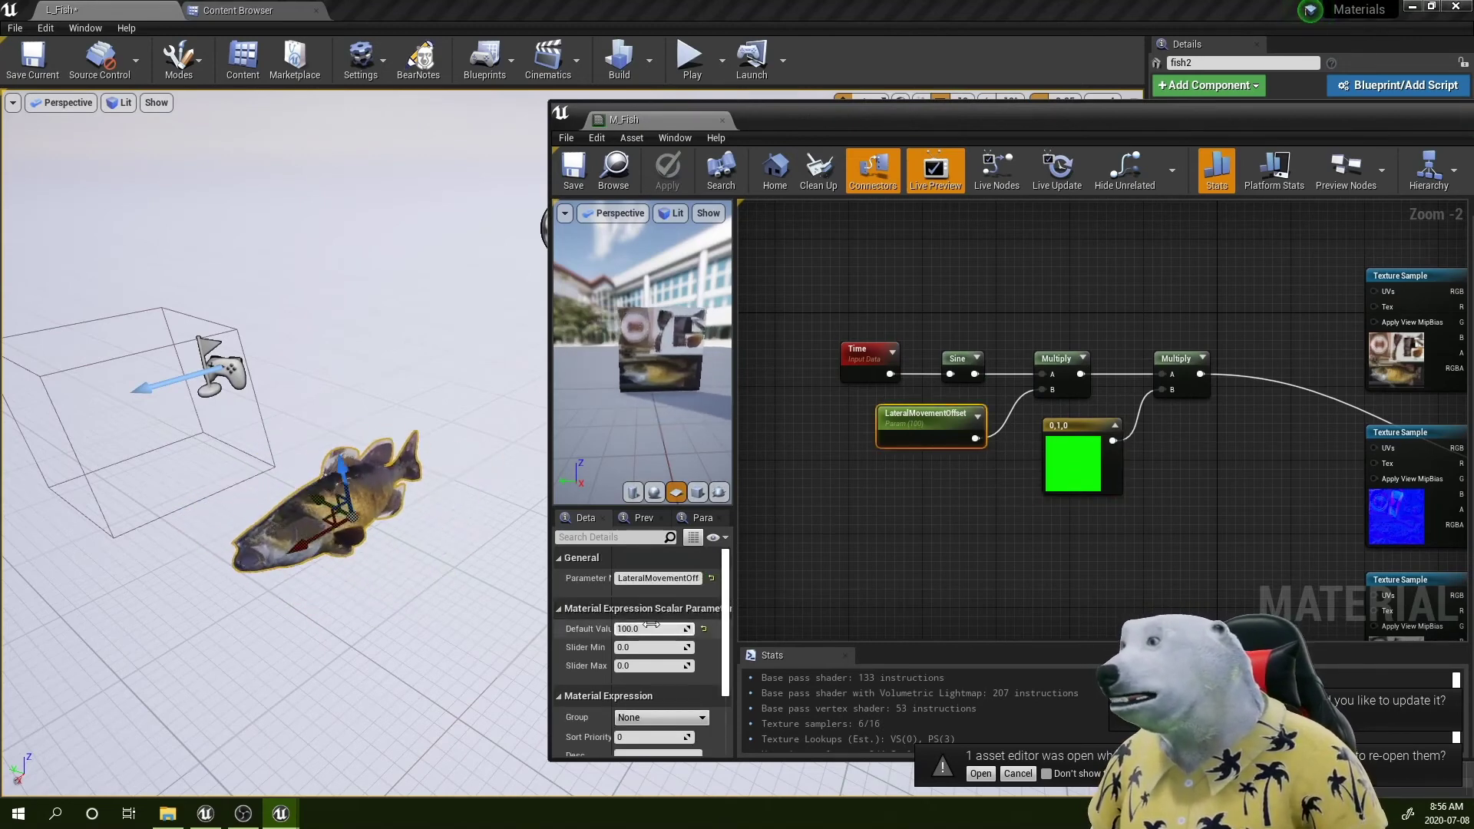
{"action": "left_click_drag", "start_coordinate": [644, 629], "coordinate": [606, 630]}
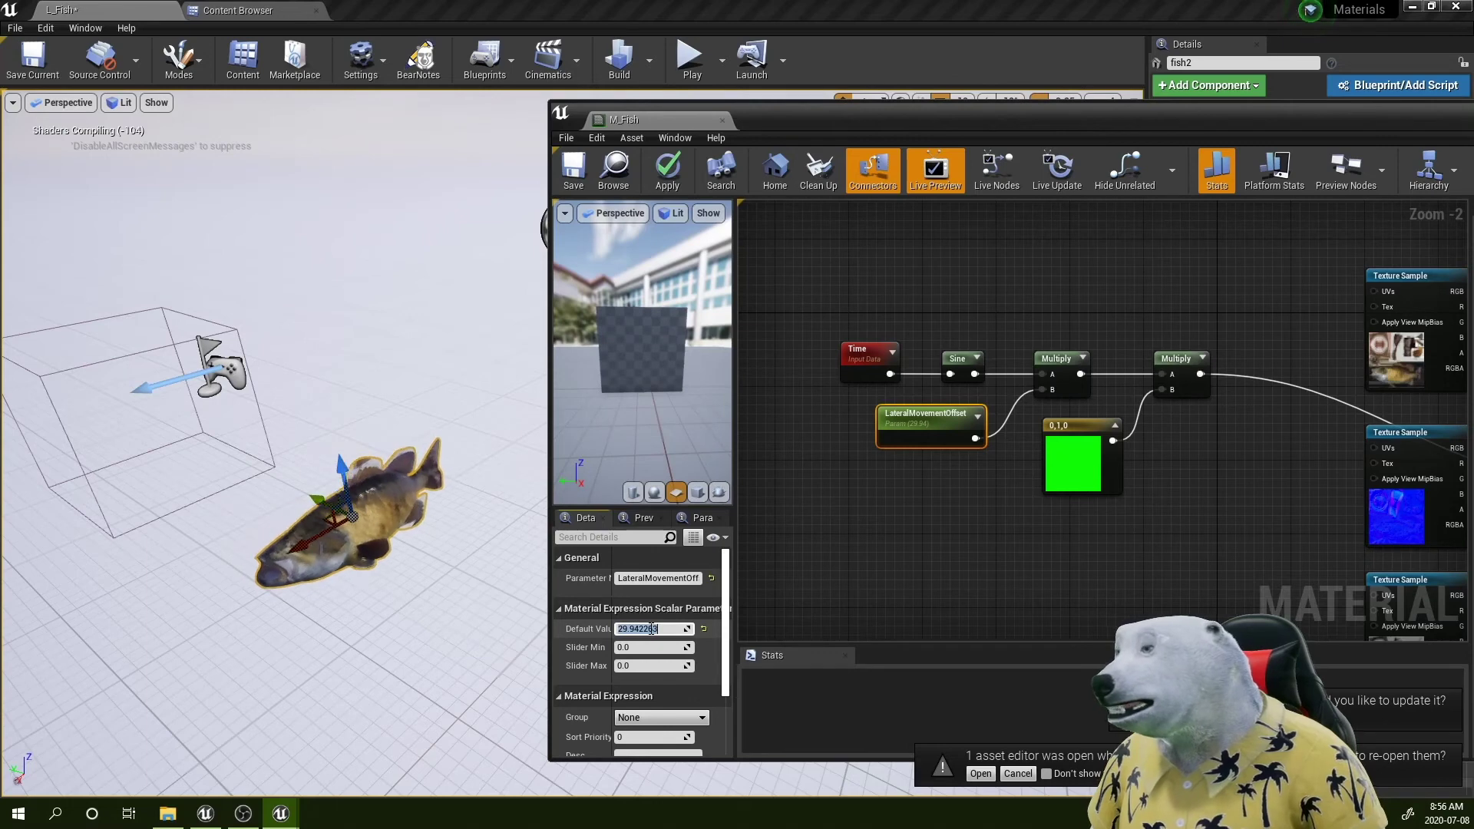
{"action": "key", "text": "Return"}
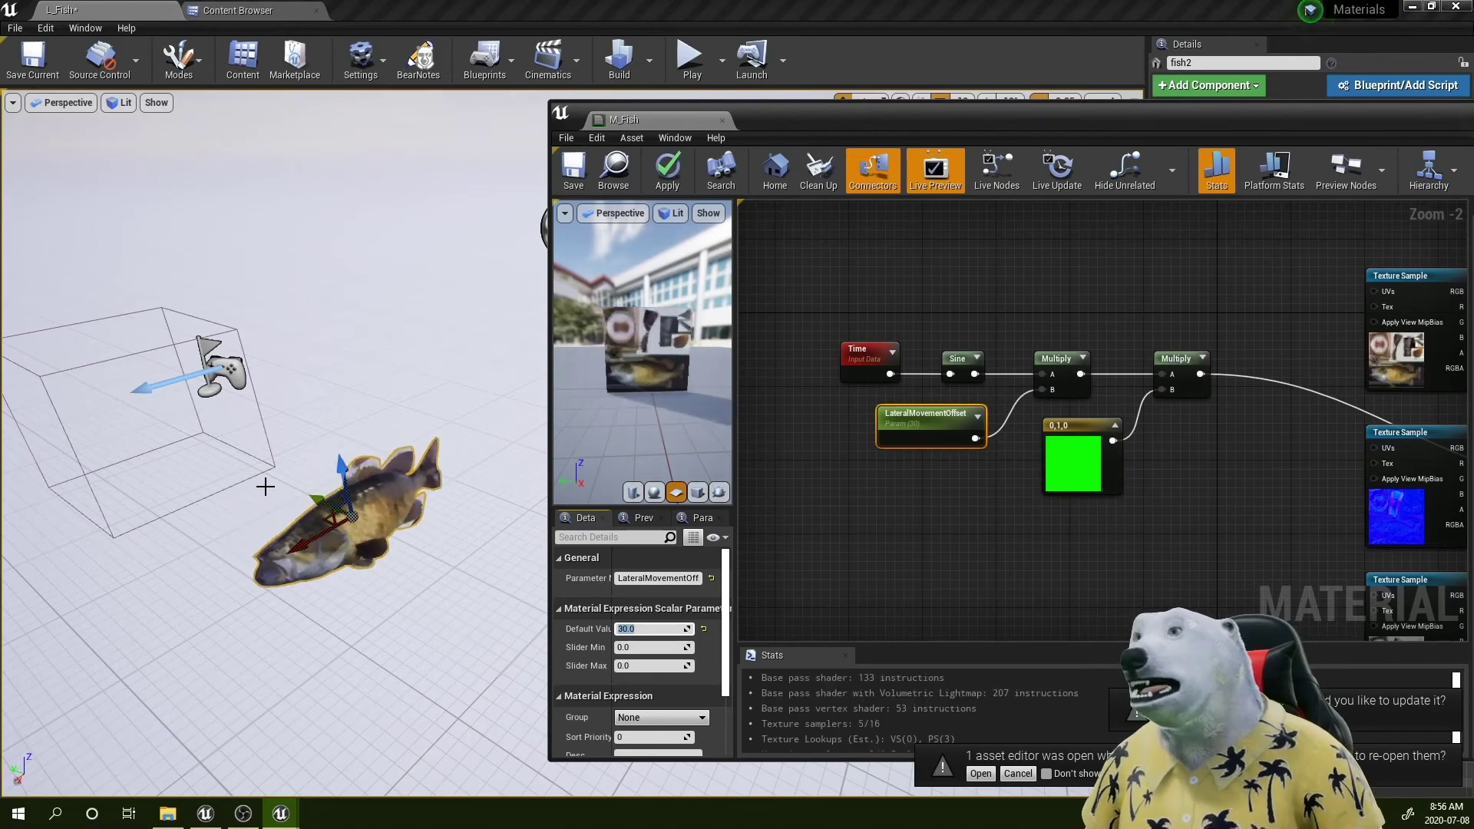
{"action": "scroll", "coordinate": [870, 470], "scroll_direction": "down", "scroll_amount": 3}
{"action": "right_click_drag", "start_coordinate": [832, 457], "coordinate": [997, 502]}
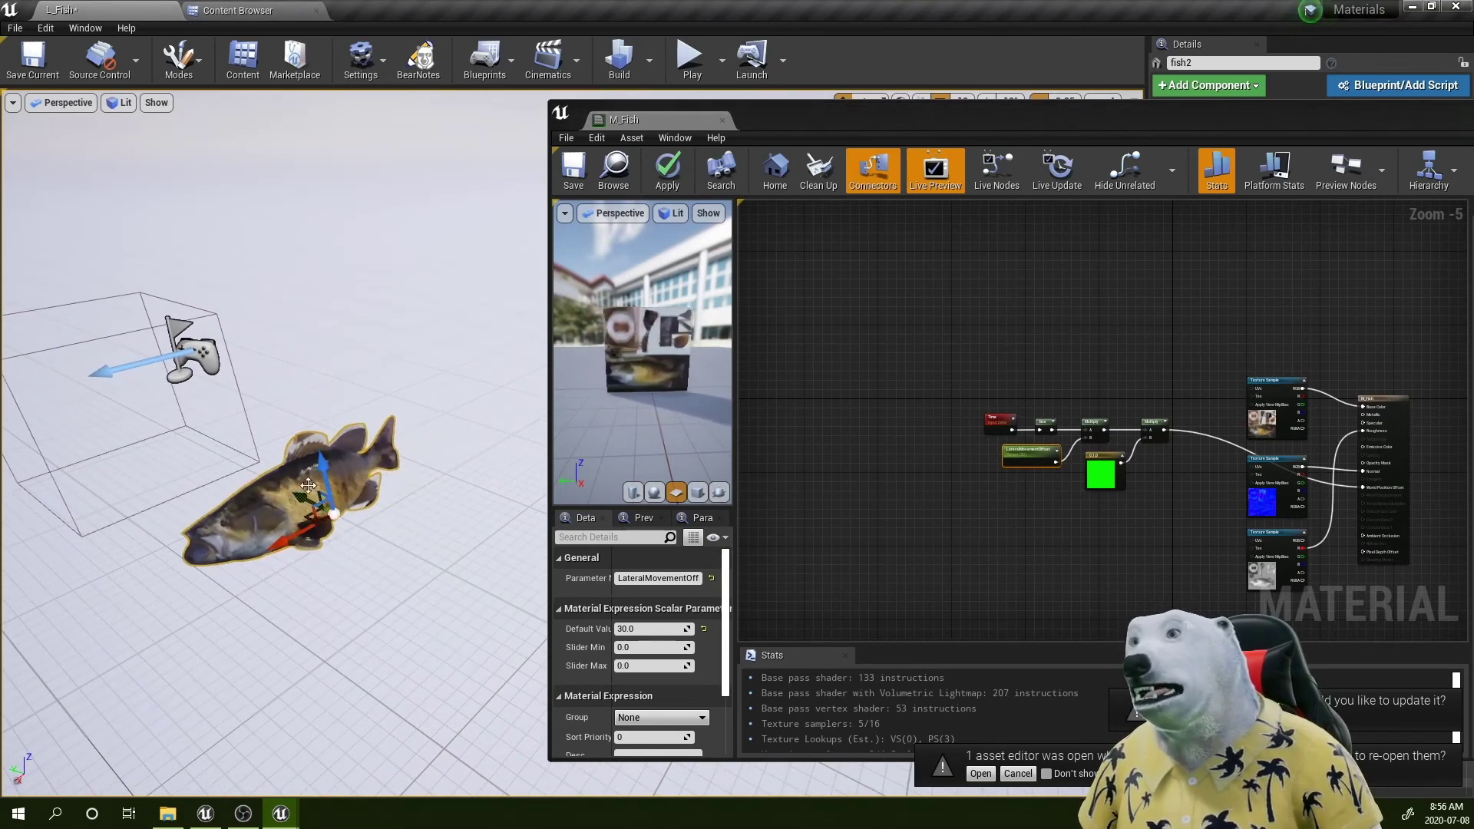
{"action": "scroll", "coordinate": [946, 455], "scroll_direction": "up", "scroll_amount": 3}
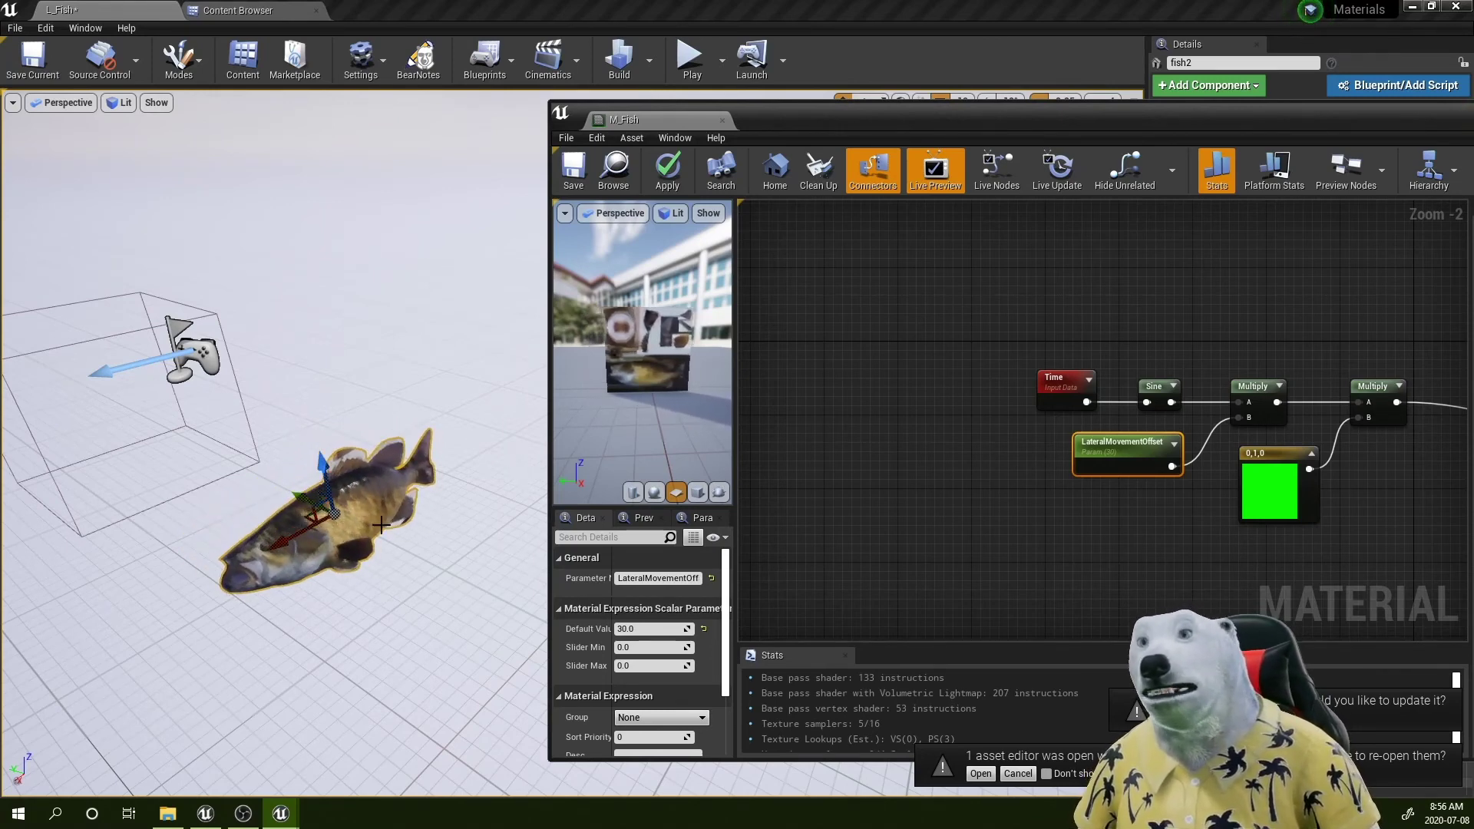
Step: Insert a Multiply node between Time and Sine, wiring Time through it into Sine
{"action": "right_click_drag", "start_coordinate": [988, 490], "coordinate": [932, 503]}
{"action": "left_click_drag", "start_coordinate": [1008, 422], "coordinate": [842, 426]}
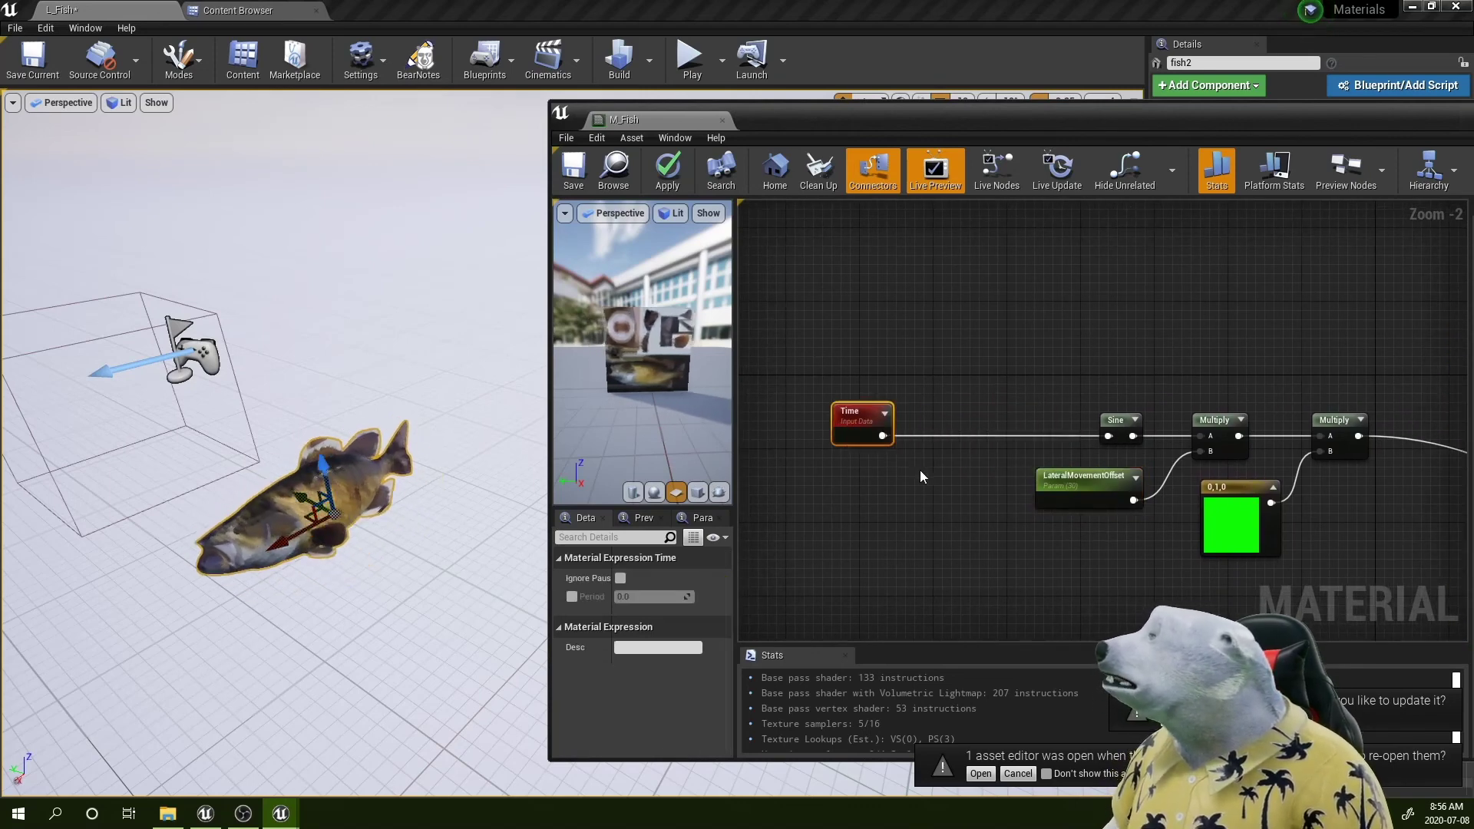
{"action": "right_click_drag", "start_coordinate": [936, 446], "coordinate": [901, 464]}
{"action": "left_click", "coordinate": [907, 456]}
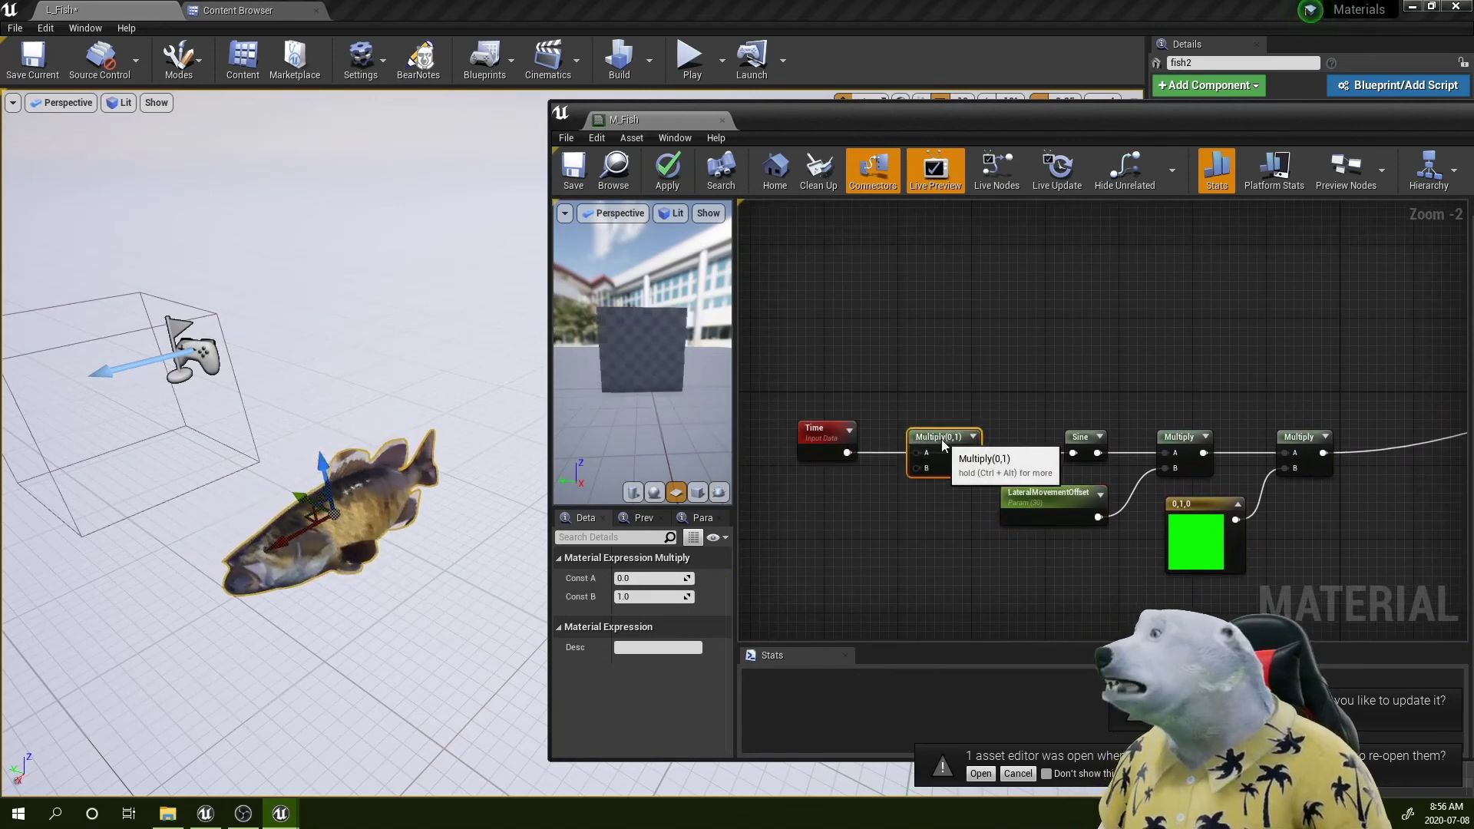
{"action": "left_click_drag", "start_coordinate": [849, 455], "coordinate": [1075, 457]}
Step: Add a scalar parameter named speed, wire it into the Multiply's B input, and enter 1 as its default
{"action": "right_click_drag", "start_coordinate": [795, 532], "coordinate": [919, 422]}
{"action": "left_click", "coordinate": [909, 400]}
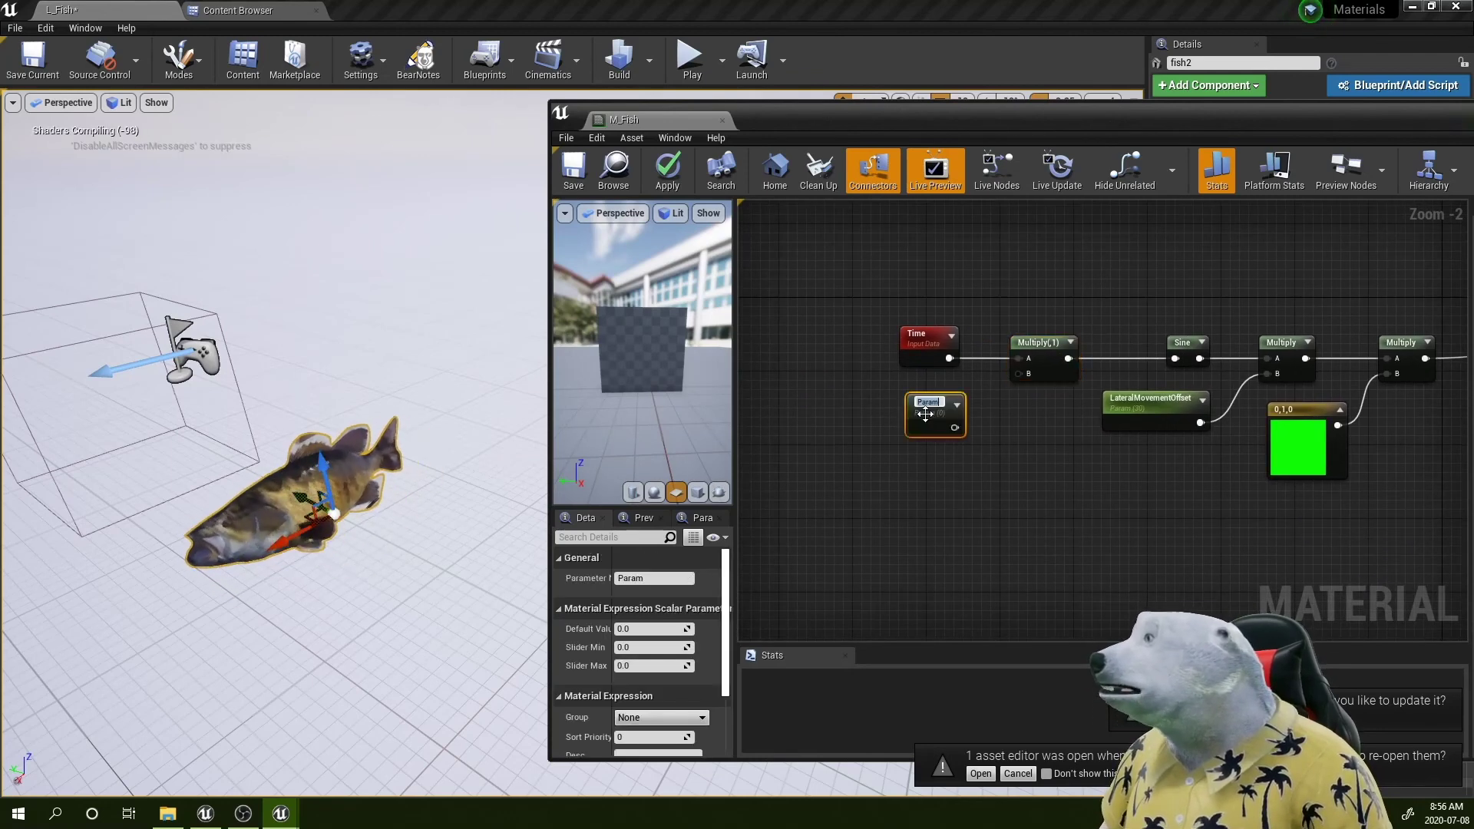
{"action": "type", "text": "speed"}
{"action": "key", "text": "Return"}
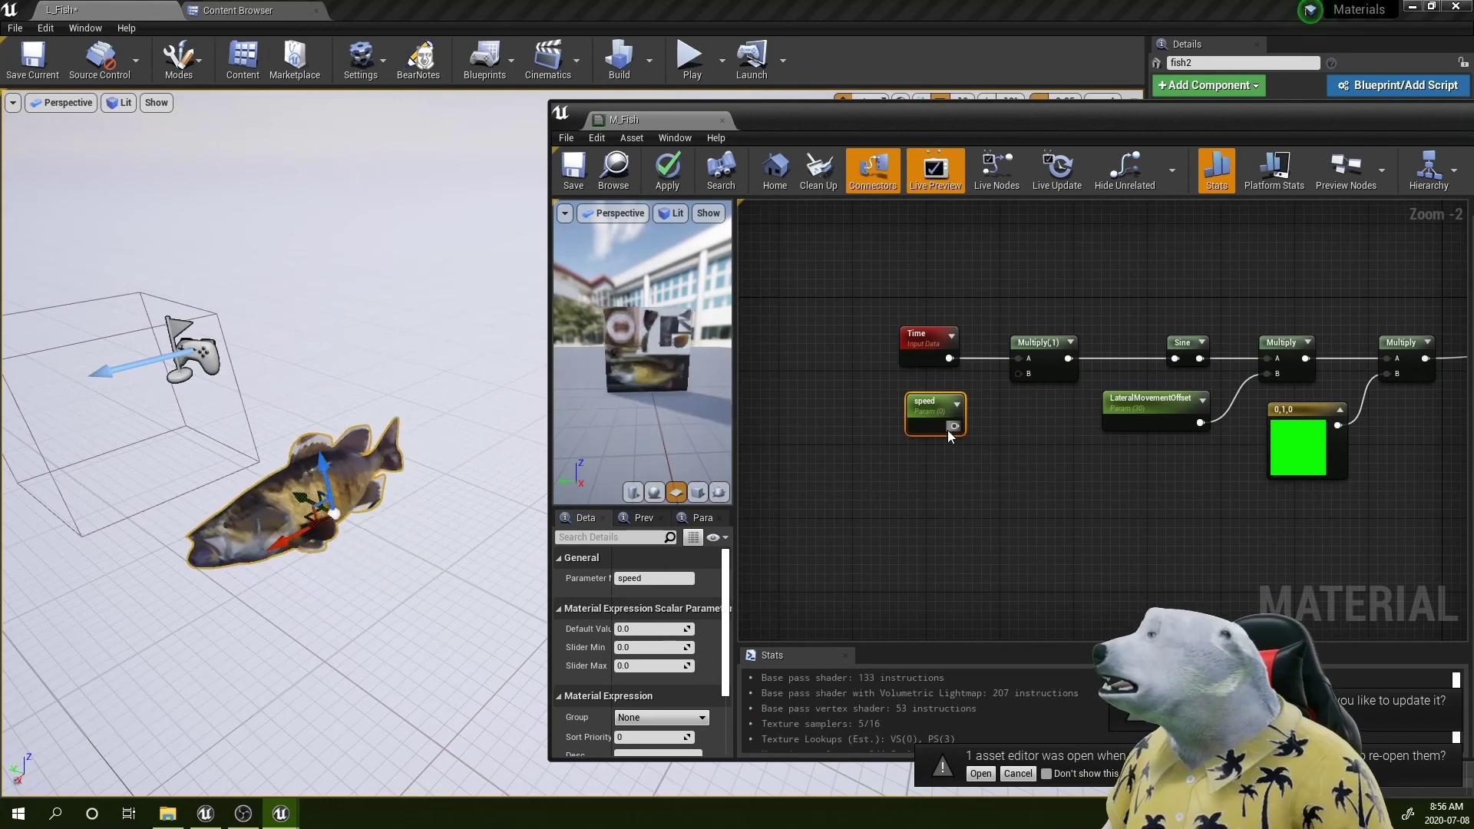
{"action": "left_click_drag", "start_coordinate": [953, 427], "coordinate": [1019, 373]}
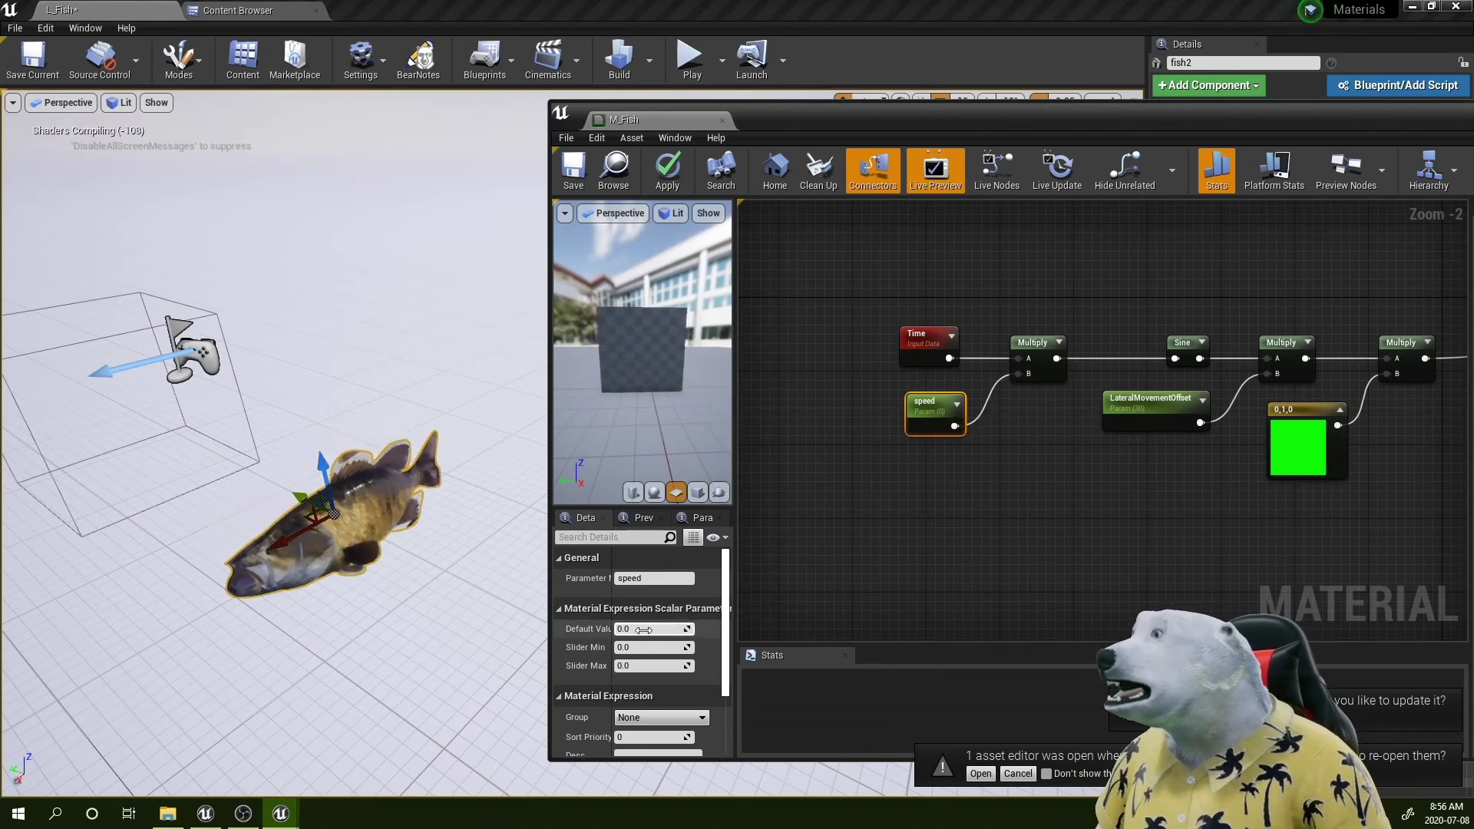
{"action": "type", "text": "1"}
{"action": "left_click", "coordinate": [944, 560]}
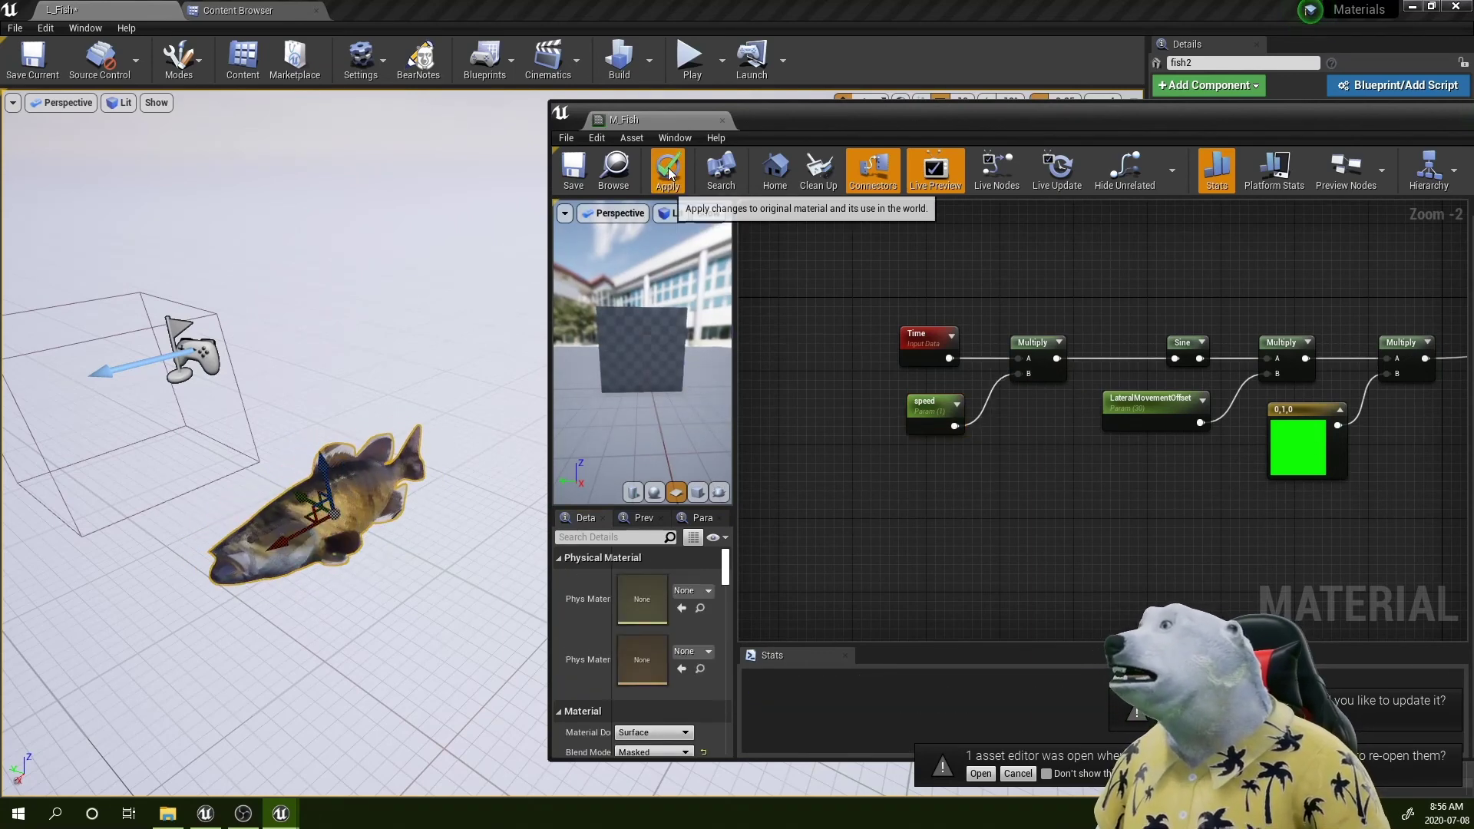
Step: Save the material and set speed's Default Value to 2.0, then 0.5
{"action": "left_click", "coordinate": [573, 181]}
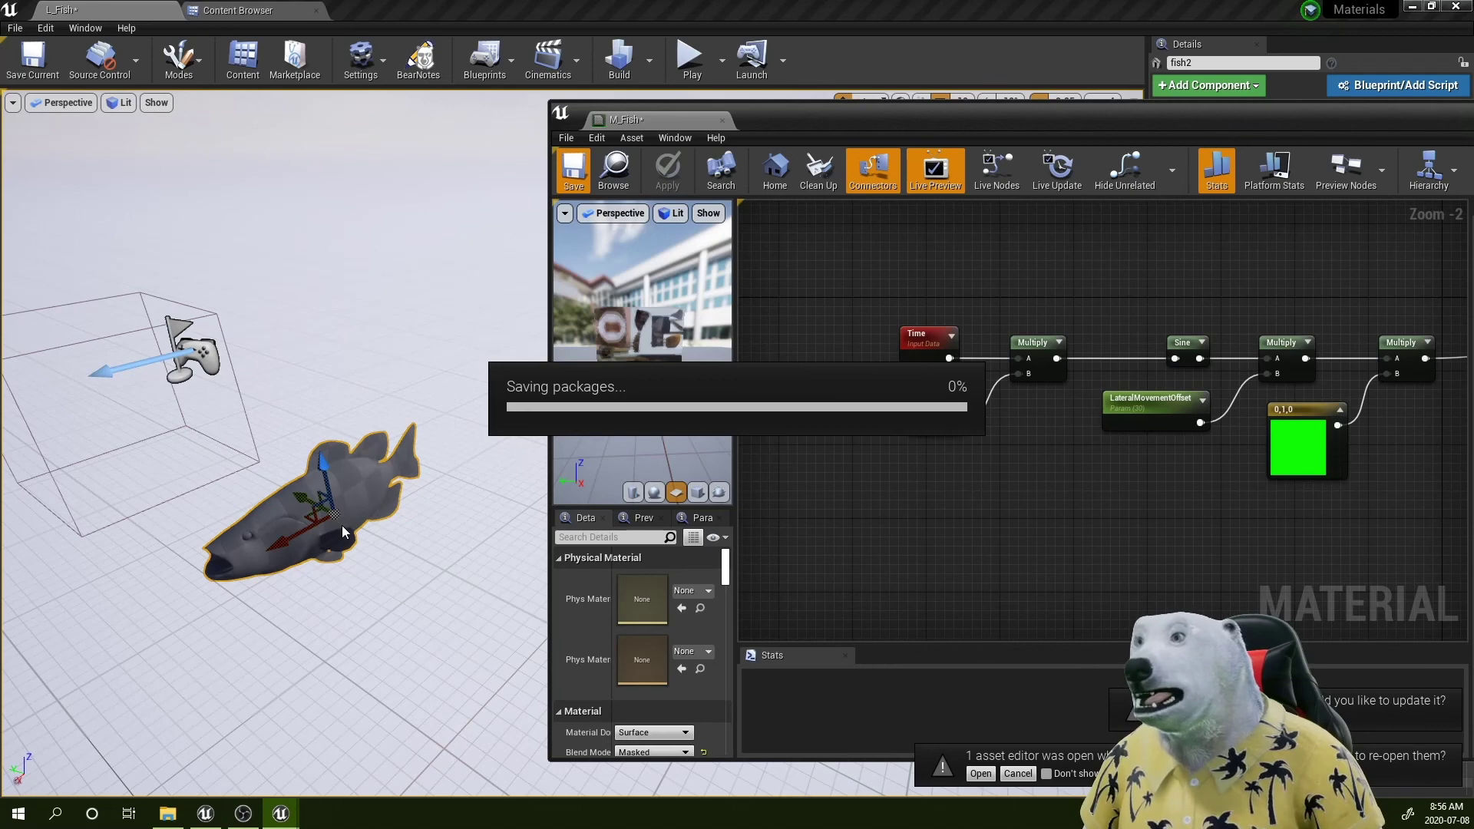
{"action": "left_click", "coordinate": [925, 429]}
{"action": "left_click", "coordinate": [651, 629]}
{"action": "type", "text": "2"}
{"action": "key", "text": "Return"}
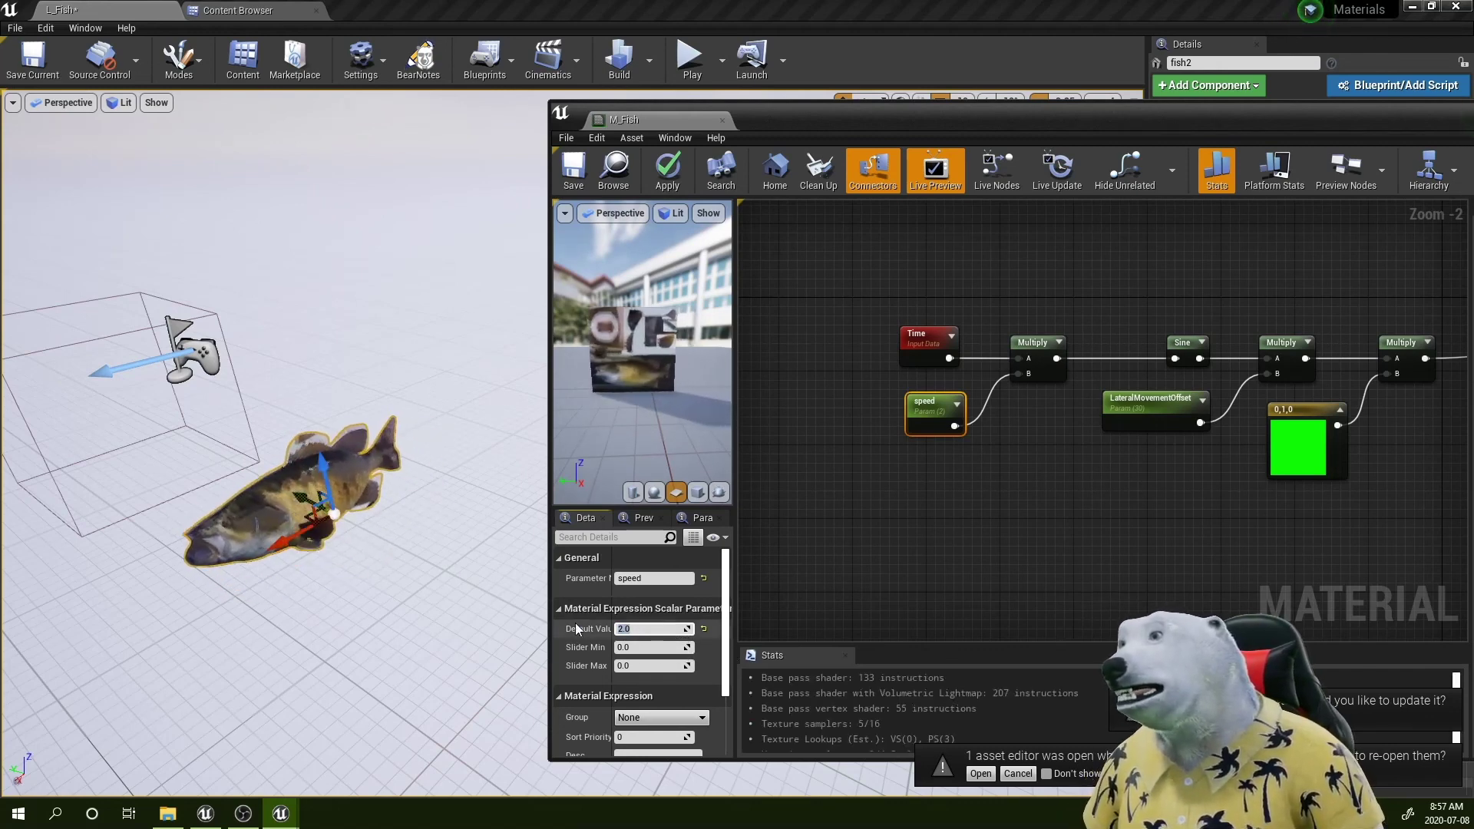
{"action": "type", "text": "0.5"}
{"action": "key", "text": "Return"}
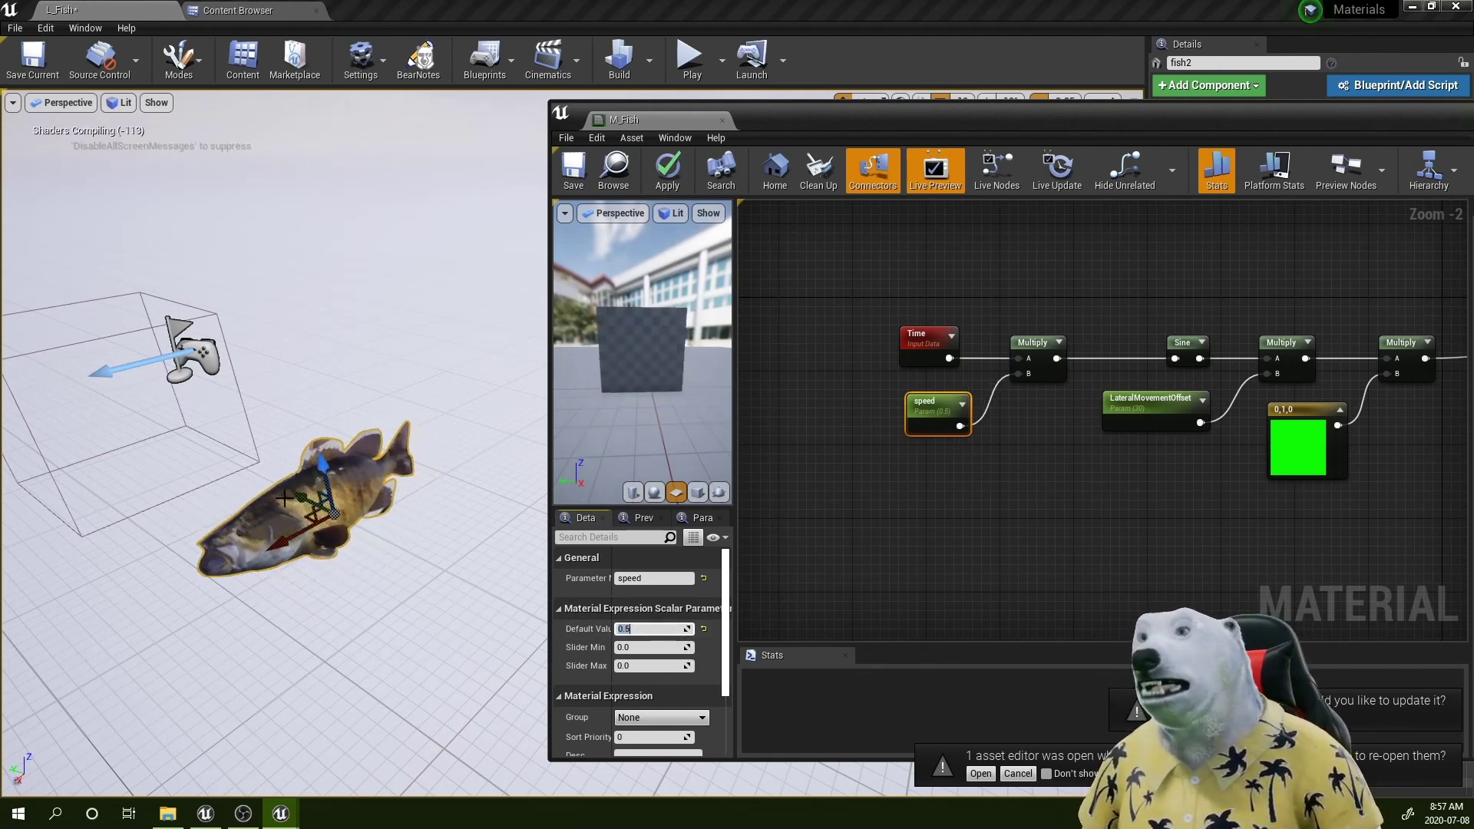
Step: Orbit the level view around the fish and box-select the left chain of material nodes
{"action": "right_click_drag", "start_coordinate": [322, 509], "coordinate": [306, 497]}
{"action": "mouse_move", "coordinate": [438, 490]}
{"action": "right_mouse_down"}
{"action": "mouse_move", "coordinate": [430, 499]}
{"action": "mouse_move", "coordinate": [438, 490]}
{"action": "right_mouse_up"}
{"action": "scroll", "coordinate": [1075, 487], "scroll_direction": "down", "scroll_amount": 2}
{"action": "right_click_drag", "start_coordinate": [1159, 546], "coordinate": [1016, 486]}
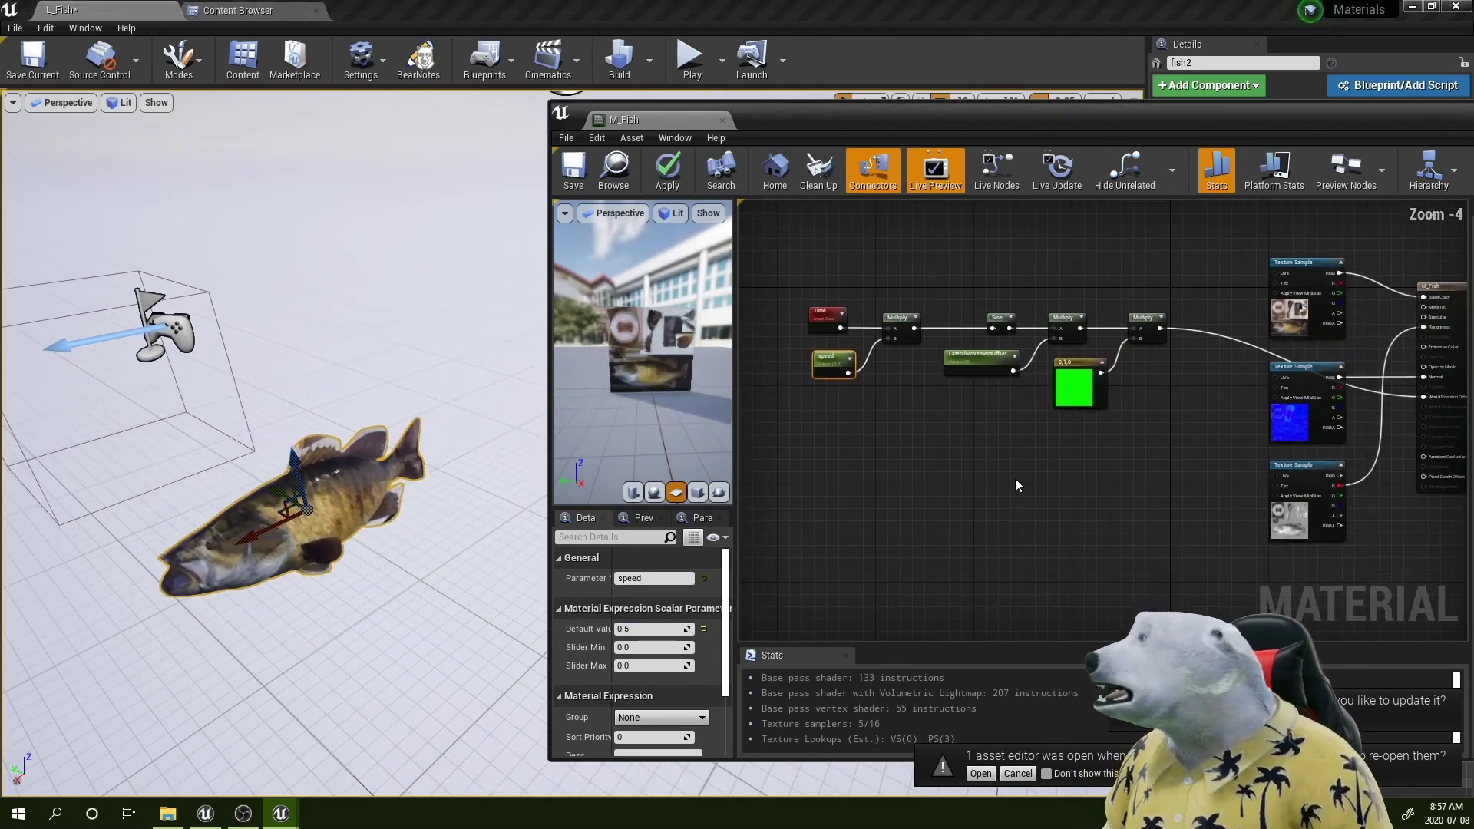
{"action": "scroll", "coordinate": [1016, 485], "scroll_direction": "down", "scroll_amount": 2}
{"action": "left_click_drag", "start_coordinate": [883, 393], "coordinate": [1082, 517]}
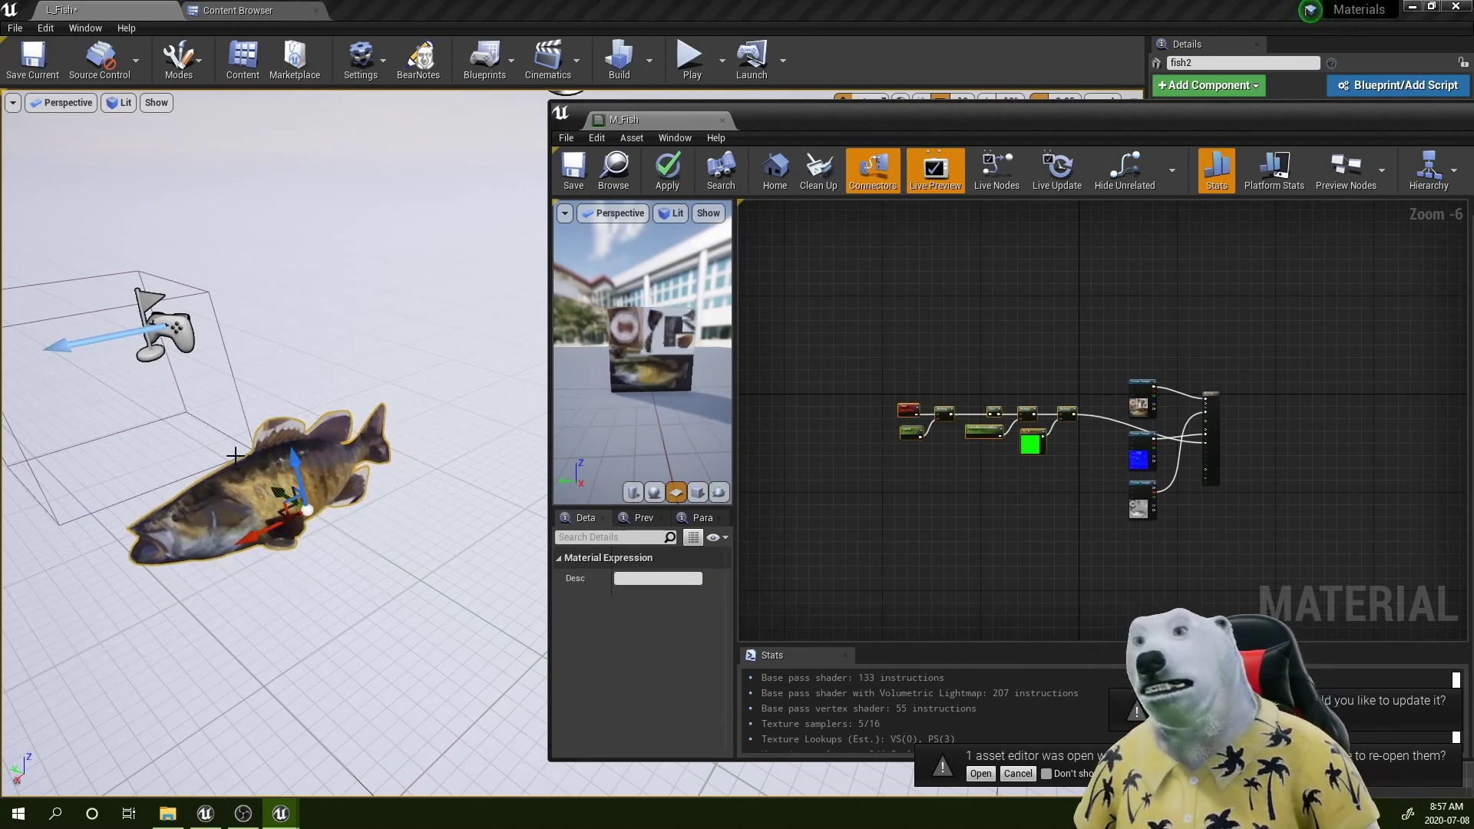